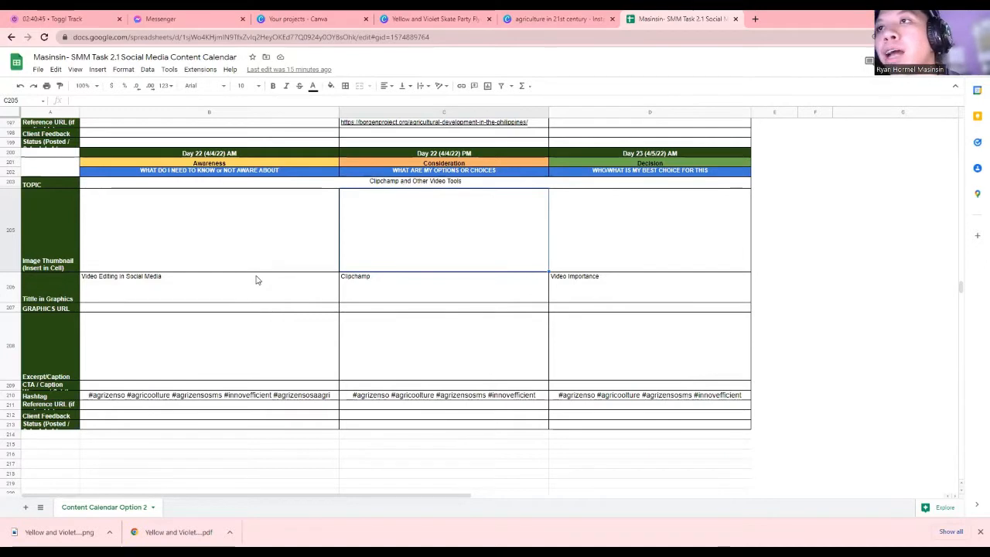
# Read the three graphic titles in B206:D206, then bring up the Canva 'agriculture in 21st century' design
pyautogui.click(249, 285)
pyautogui.click(580, 284)
pyautogui.moveTo(580, 284); pyautogui.dragTo(281, 283)
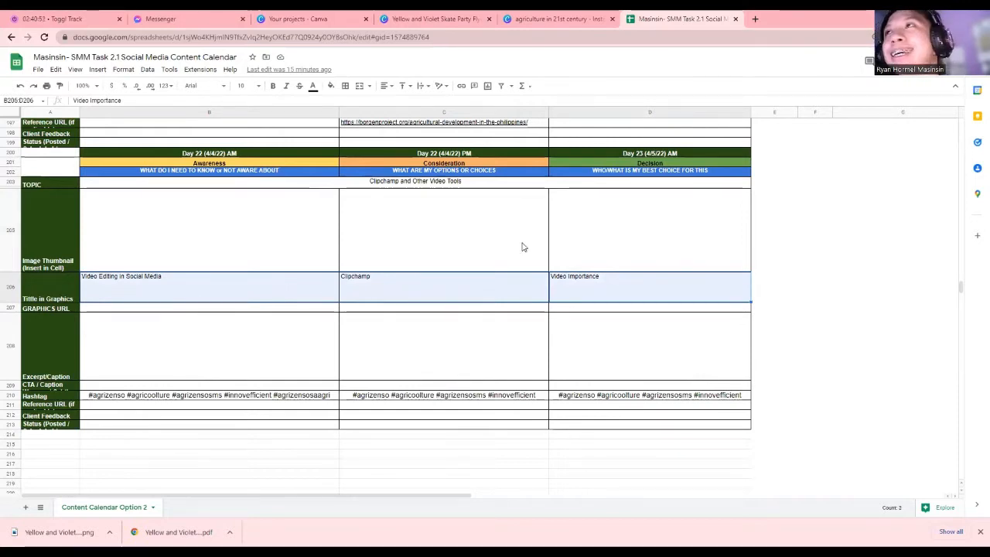
pyautogui.click(569, 16)
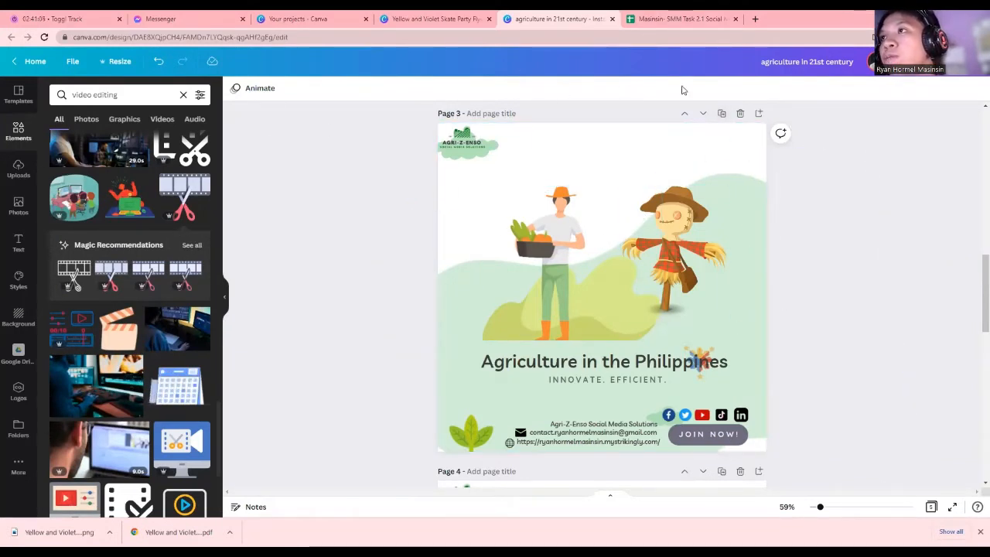
# Duplicate Page 3 of the agriculture design
pyautogui.click(718, 115)
pyautogui.scroll(5, 687, 240)
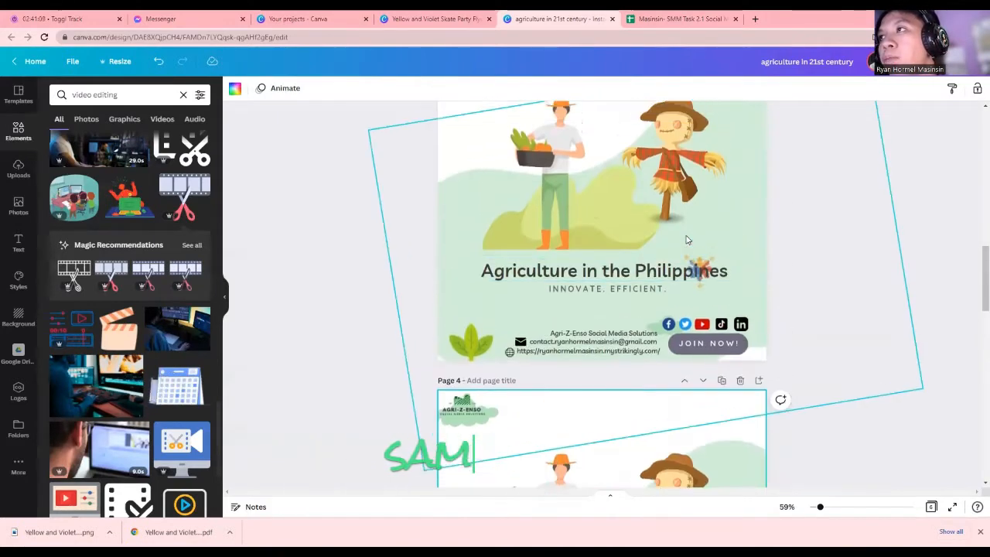
pyautogui.scroll(-2, 686, 240)
pyautogui.scroll(1, 687, 240)
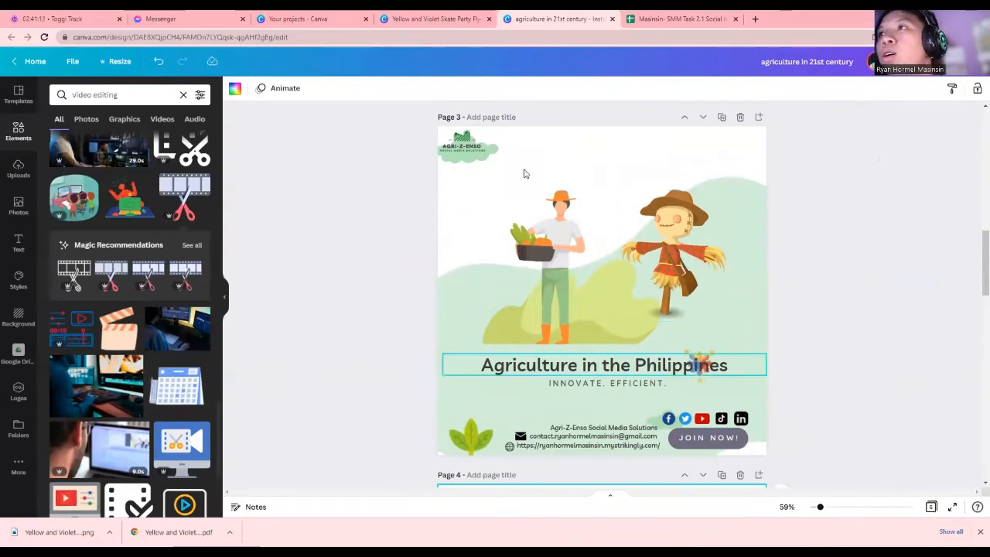
# Delete the farmer, the scarecrow and the small colourful title decoration from the page
pyautogui.click(520, 230)
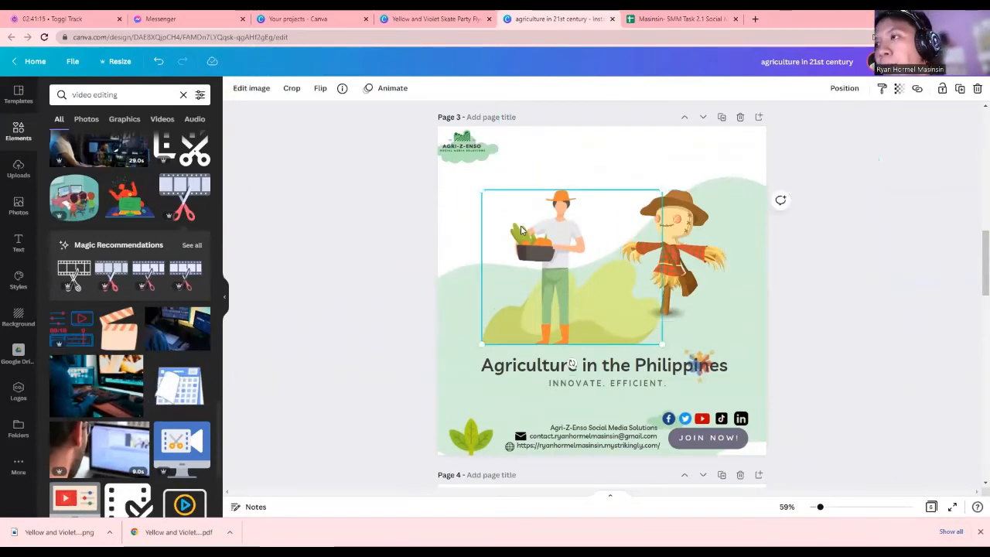
pyautogui.press('Delete')
pyautogui.click(673, 247)
pyautogui.press('Delete')
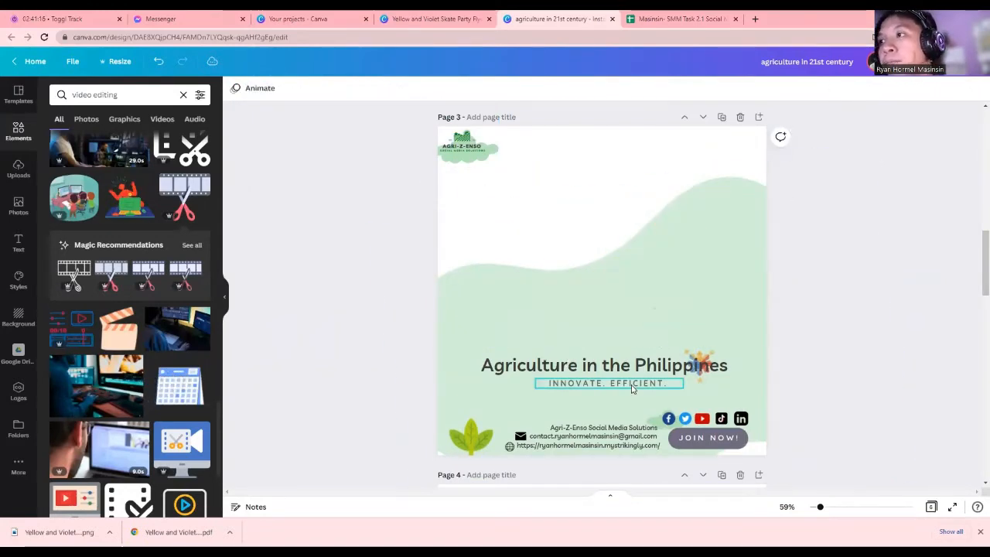
pyautogui.click(692, 357)
pyautogui.press('Delete')
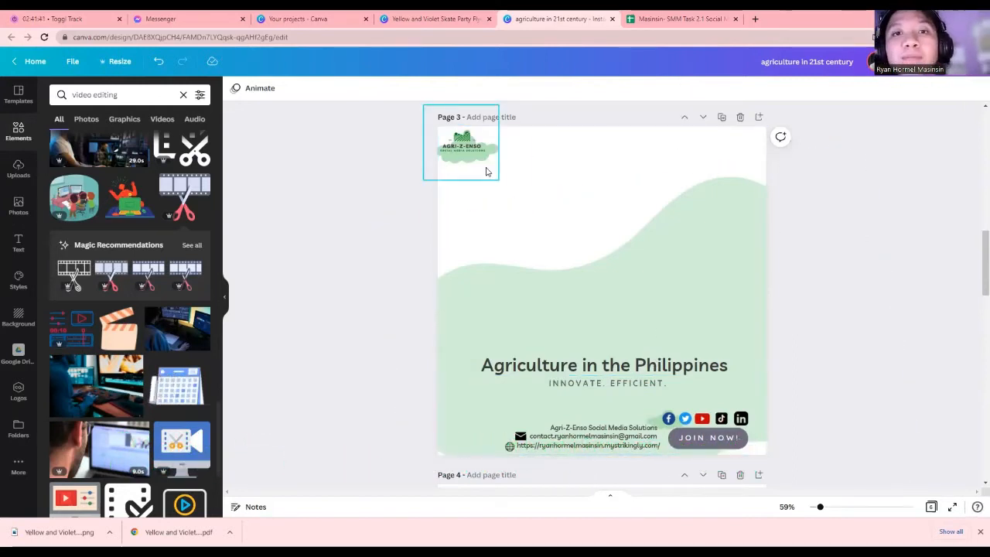
# Shrink the AGRI-Z-ENSO logo and tuck it onto the cloud at Page 3's top-left corner
pyautogui.moveTo(472, 141); pyautogui.dragTo(548, 197)
pyautogui.moveTo(576, 235)
pyautogui.mouseDown()
pyautogui.moveTo(616, 276)
pyautogui.moveTo(554, 224)
pyautogui.moveTo(565, 241)
pyautogui.mouseUp()
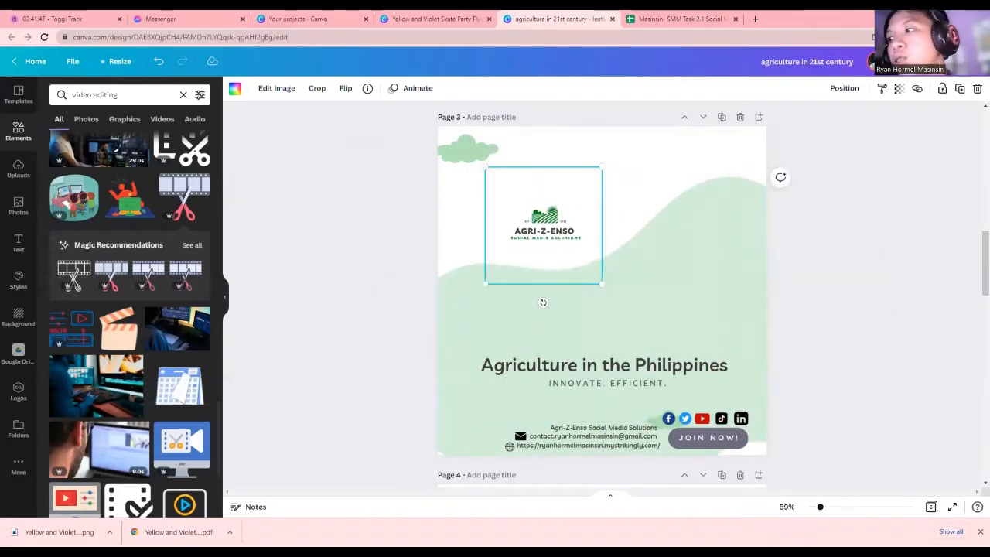
pyautogui.moveTo(823, 509)
pyautogui.mouseDown()
pyautogui.moveTo(830, 507)
pyautogui.moveTo(819, 507)
pyautogui.mouseUp()
pyautogui.moveTo(600, 287); pyautogui.dragTo(486, 172)
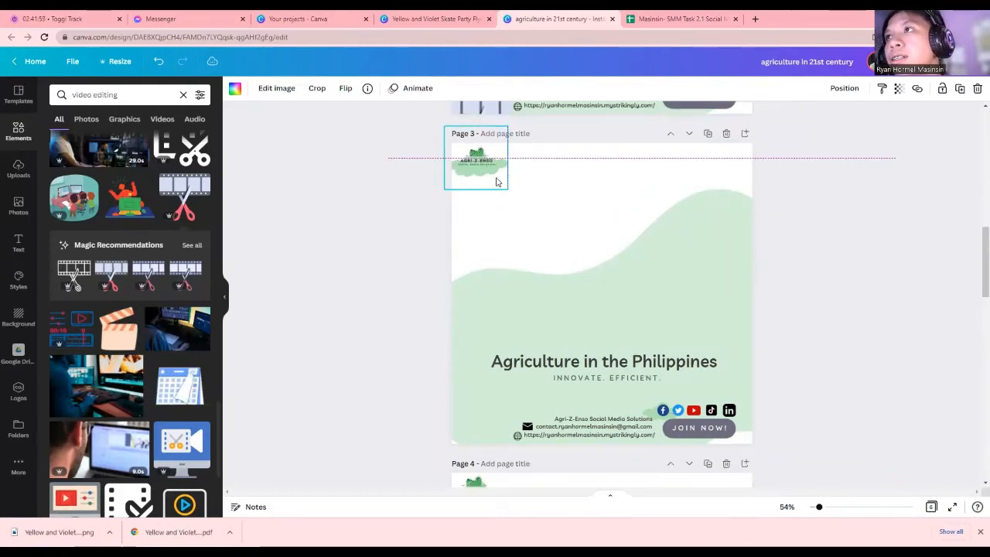
pyautogui.click(509, 197)
pyautogui.click(693, 359)
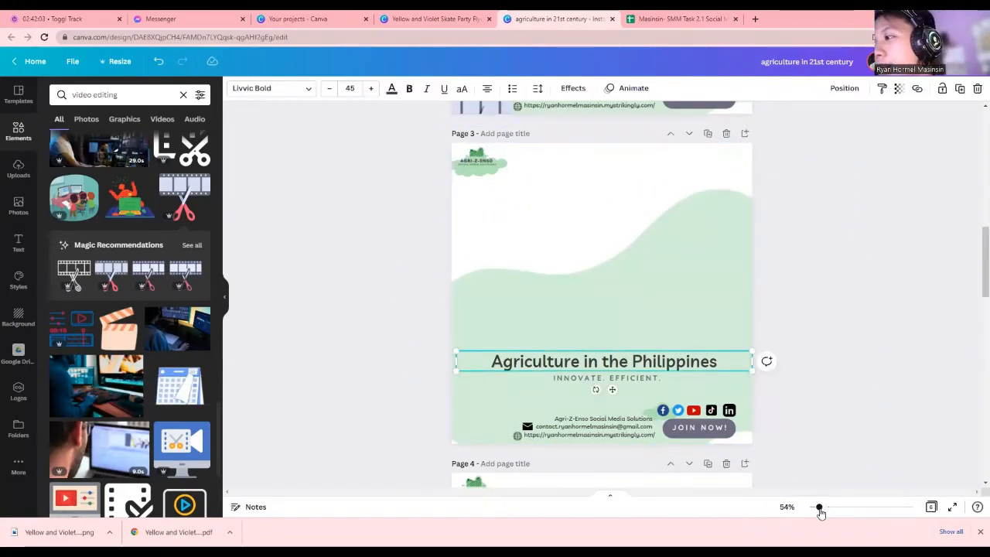
pyautogui.moveTo(821, 512); pyautogui.dragTo(823, 511)
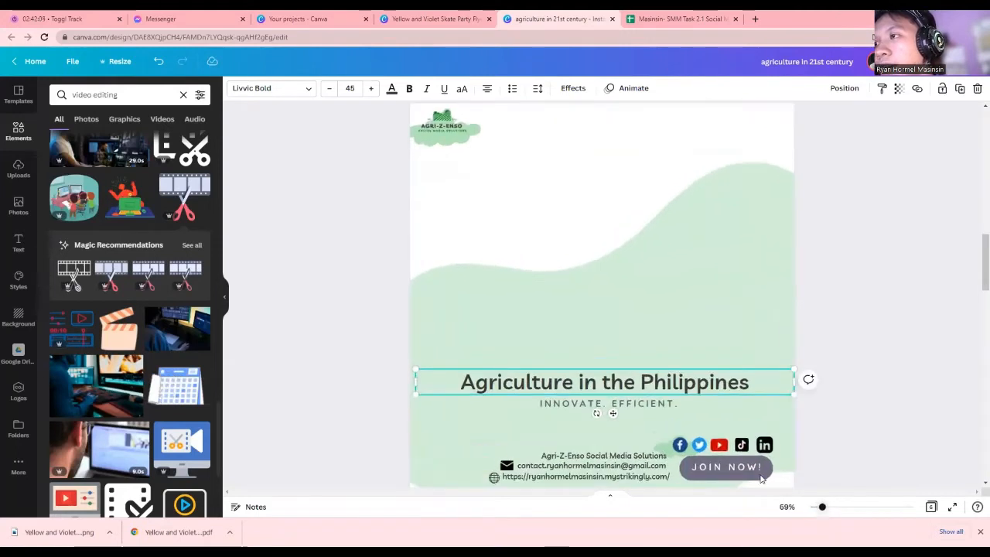
pyautogui.click(628, 404)
pyautogui.scroll(-2, 650, 440)
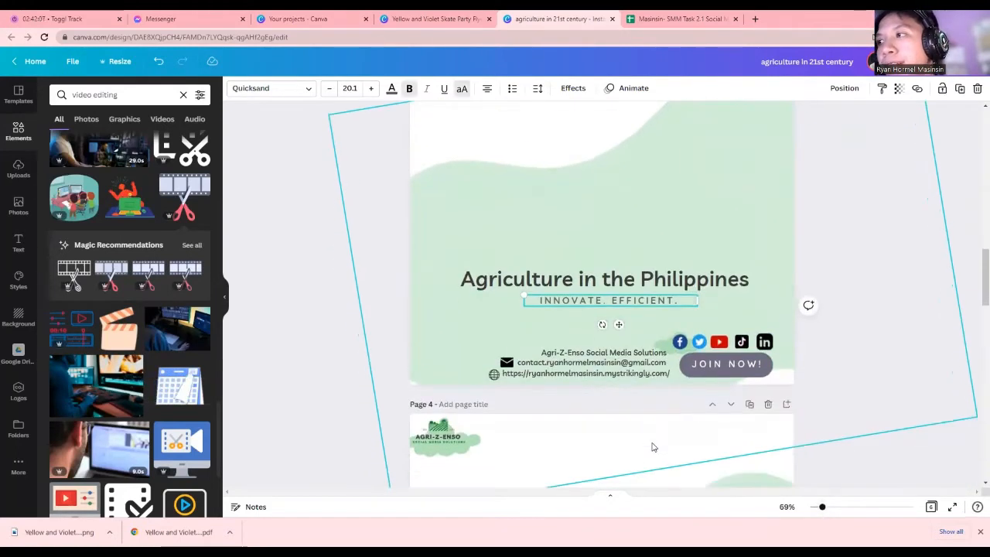
pyautogui.scroll(1, 648, 438)
pyautogui.click(566, 408)
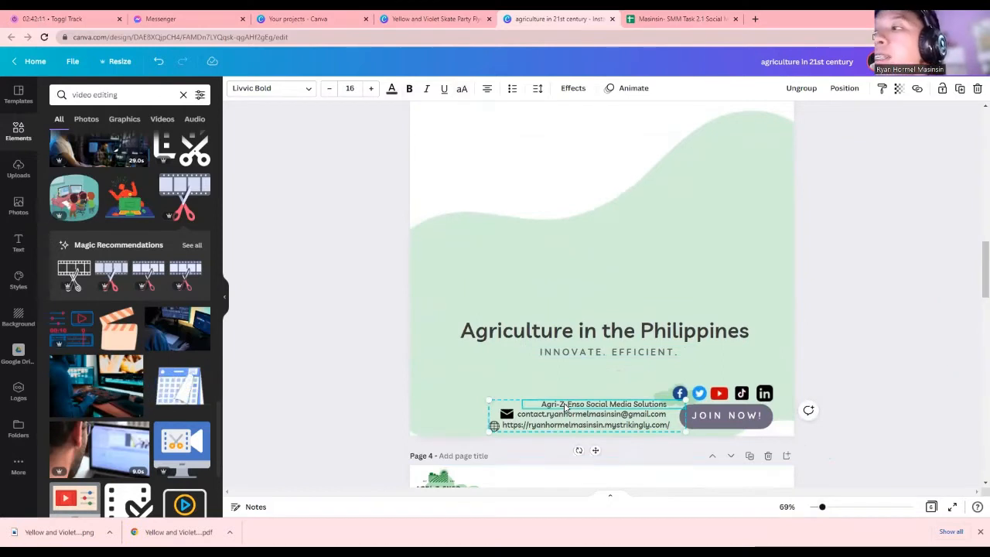
pyautogui.click(569, 421)
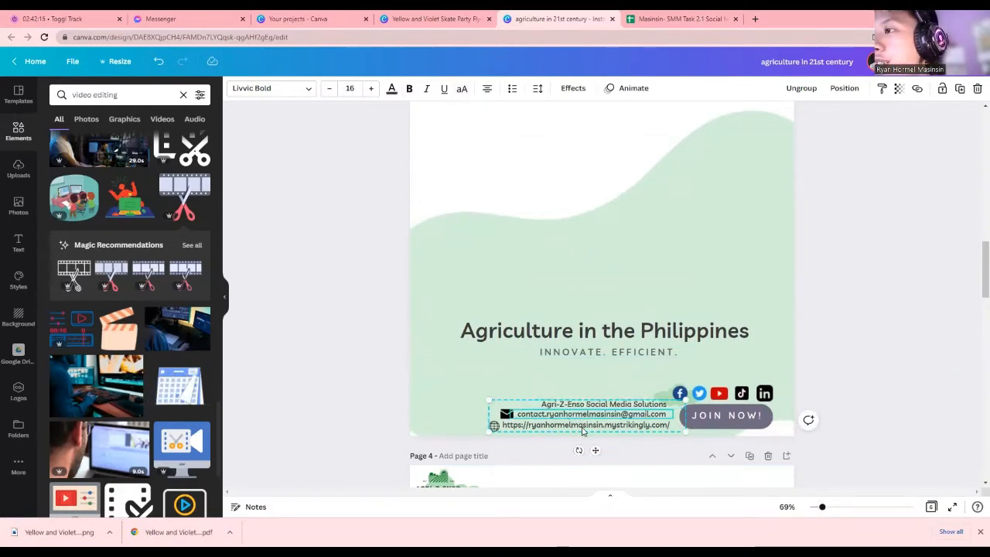
pyautogui.click(582, 427)
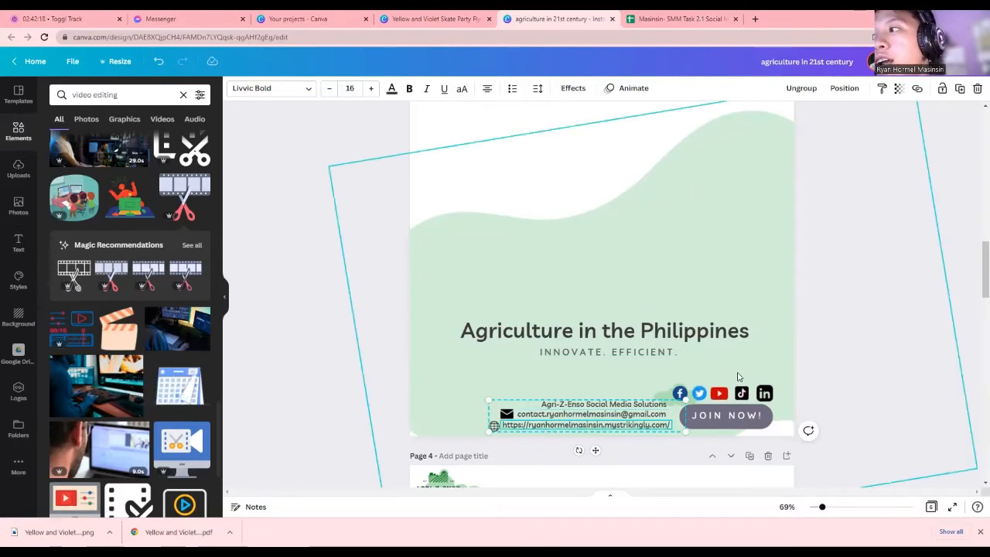
pyautogui.click(725, 398)
pyautogui.click(677, 395)
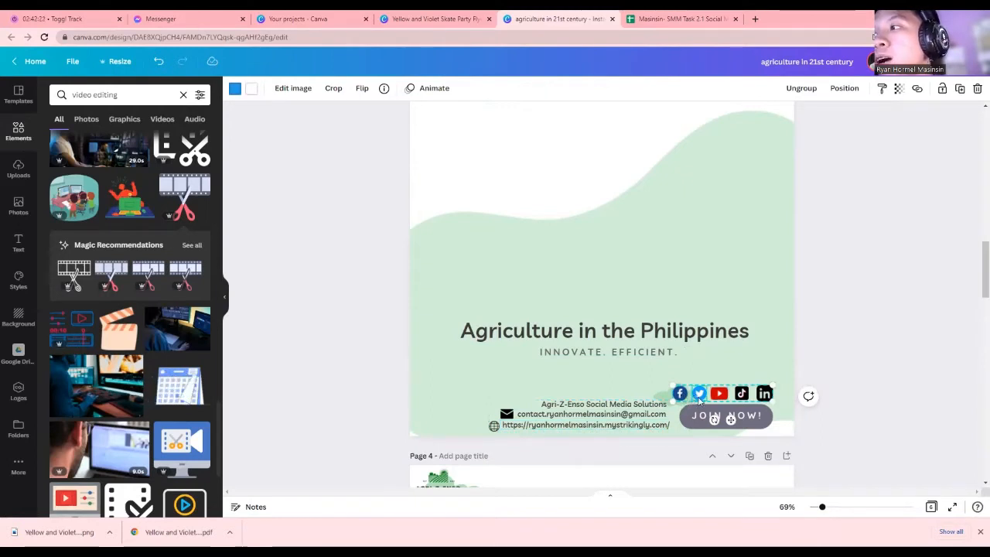
pyautogui.click(719, 396)
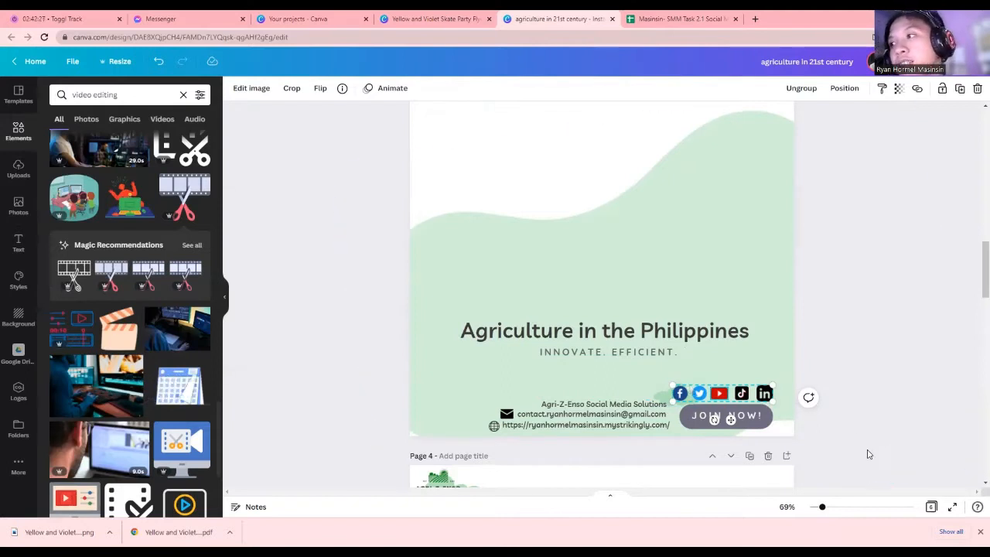
pyautogui.click(769, 422)
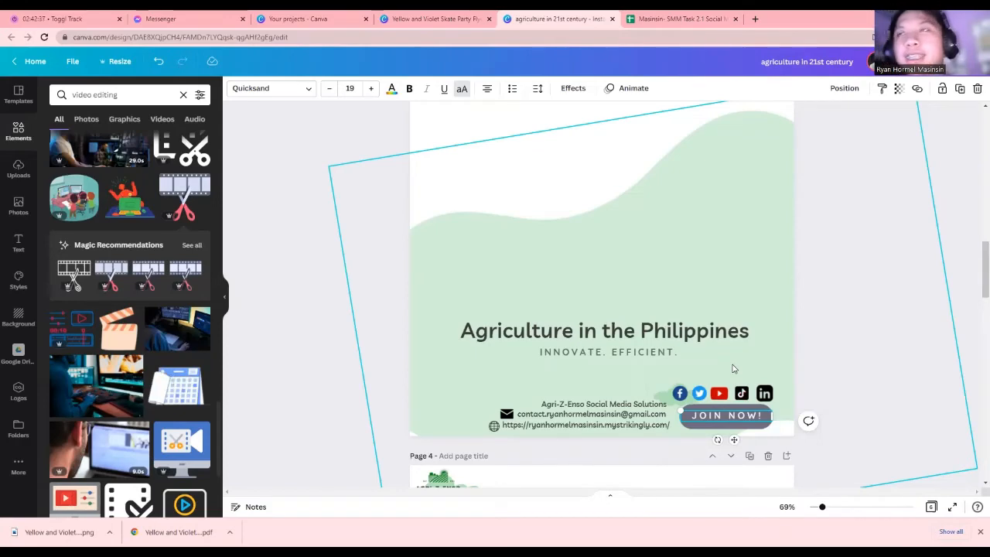
pyautogui.click(659, 285)
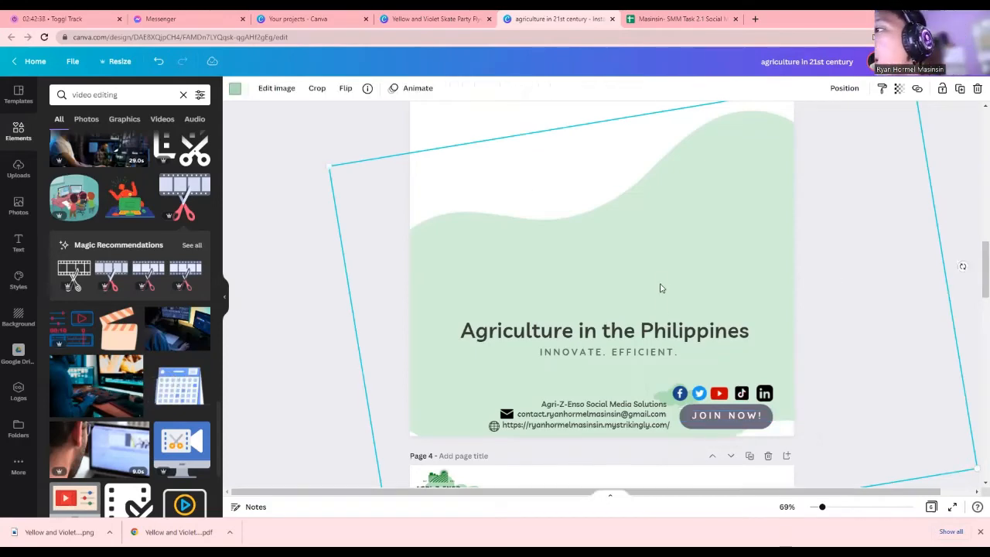
pyautogui.scroll(-4, 663, 318)
pyautogui.scroll(-2, 663, 319)
pyautogui.click(603, 381)
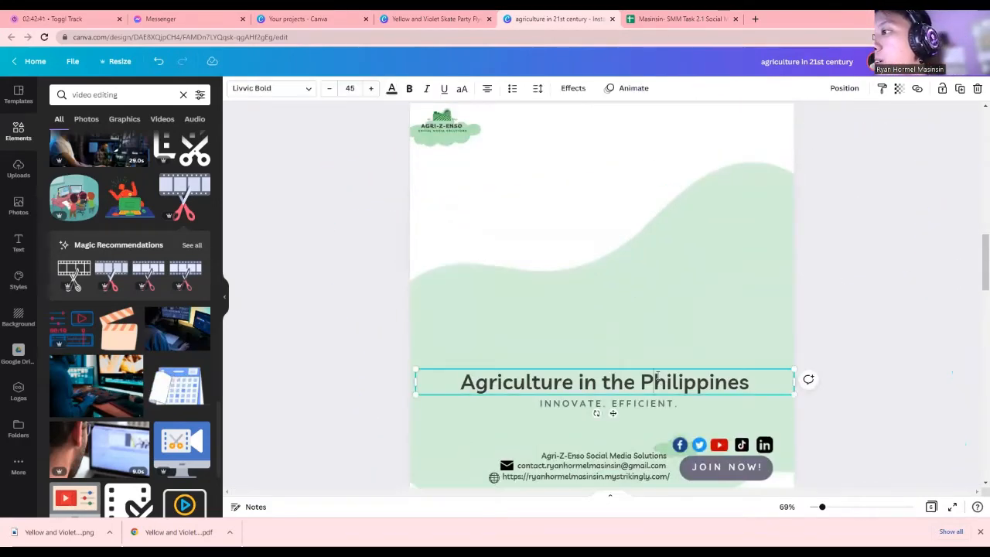
# Replace the agriculture heading with 'Video Editing in Social Media', matching the calendar's first title
pyautogui.click(603, 382)
pyautogui.click(670, 17)
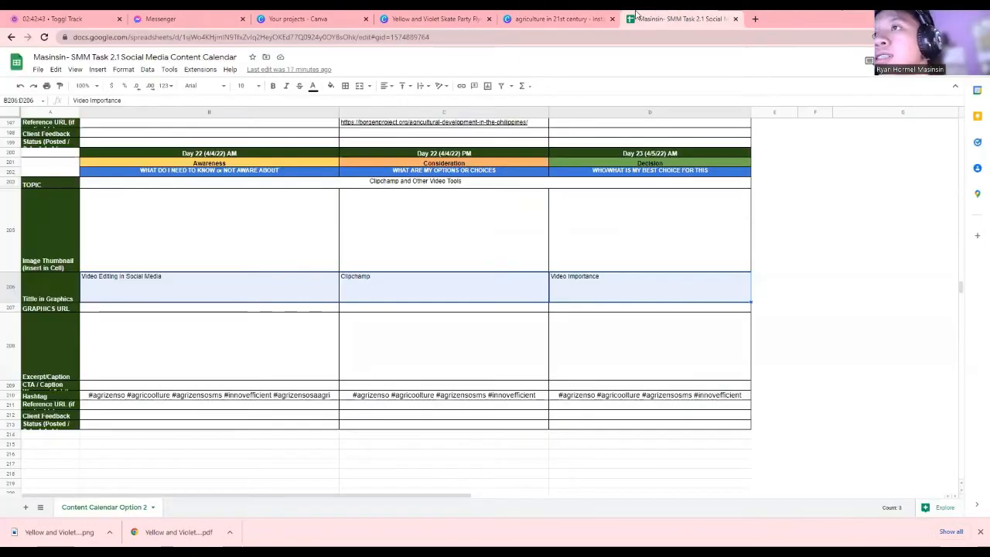
pyautogui.click(602, 14)
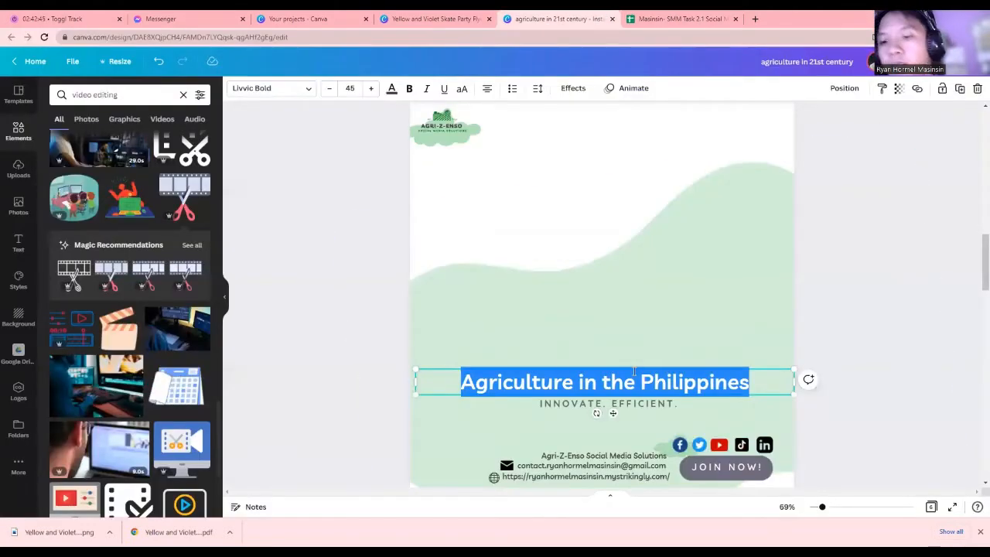
pyautogui.write('Video ')
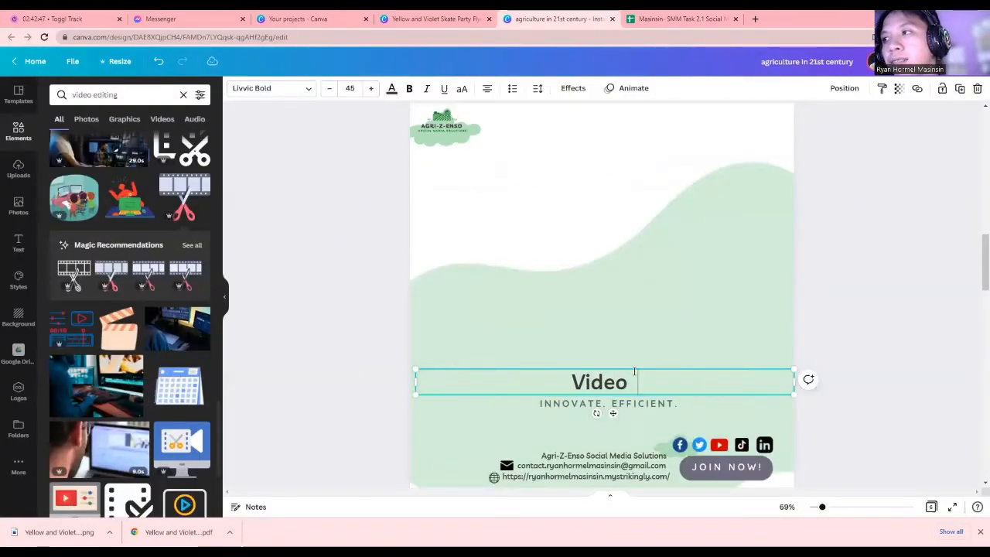
pyautogui.write('Editing in ')
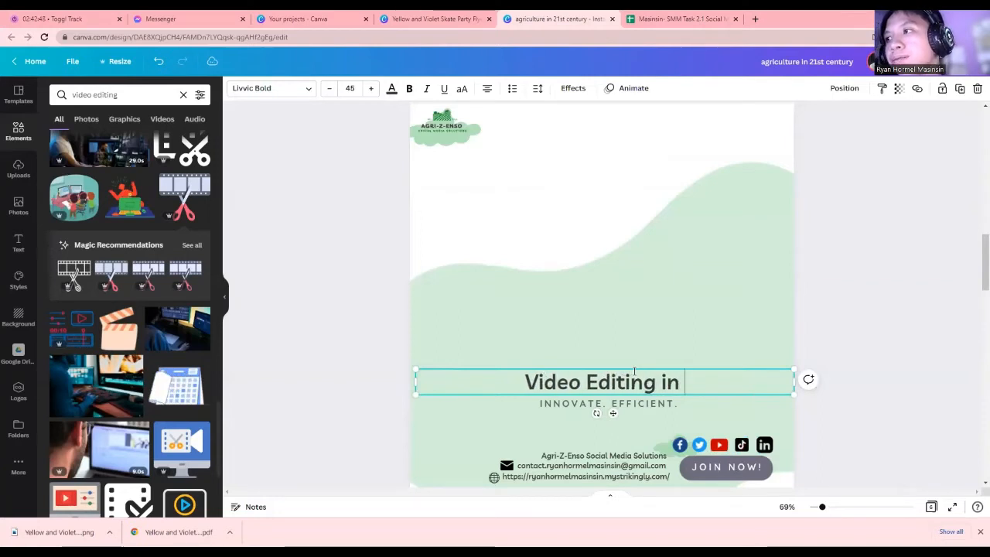
pyautogui.write('Social MEd')
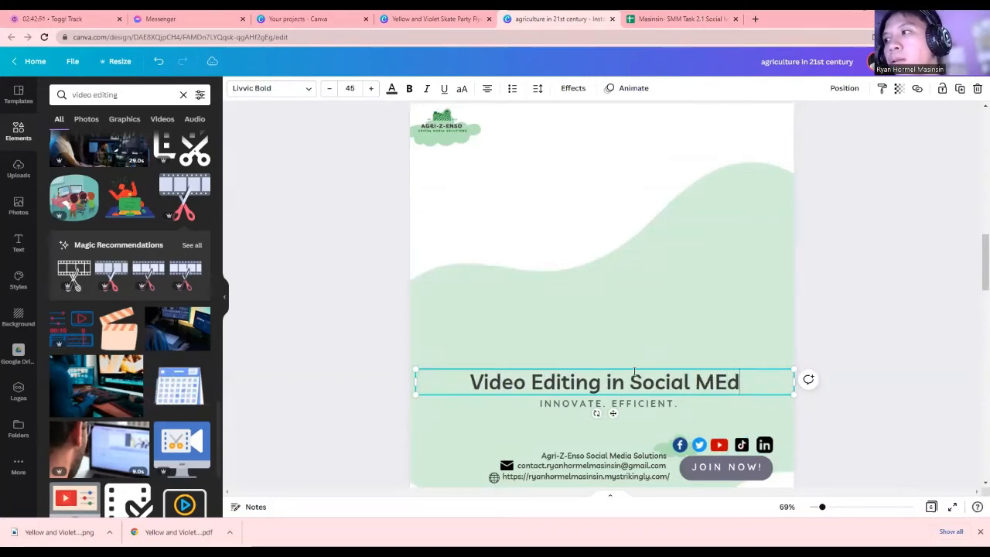
pyautogui.press('BackSpace')
pyautogui.press('BackSpace')
pyautogui.write('edia')
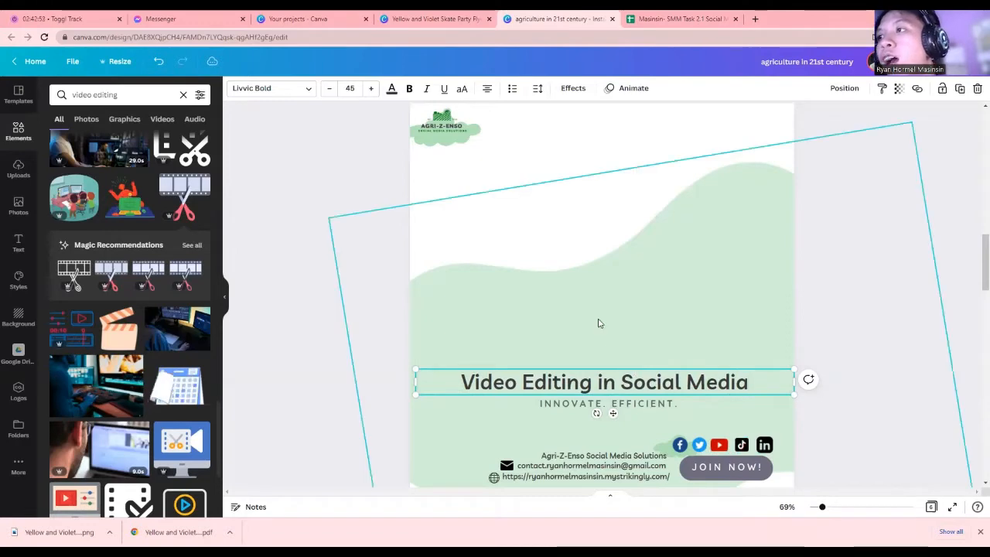
pyautogui.click(586, 338)
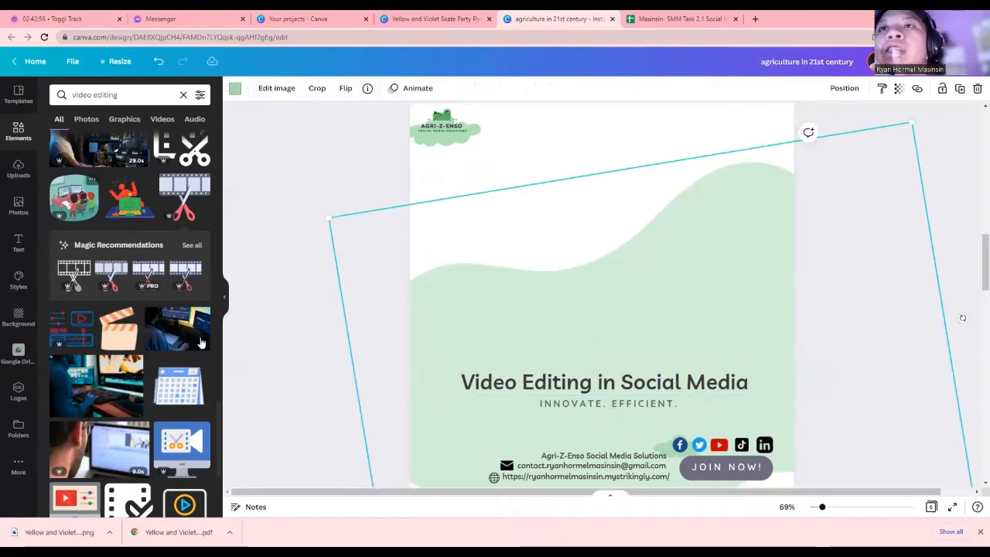
# Insert the man-editing-video-at-desktop stock photo and size it on the right above the heading
pyautogui.scroll(10, 194, 356)
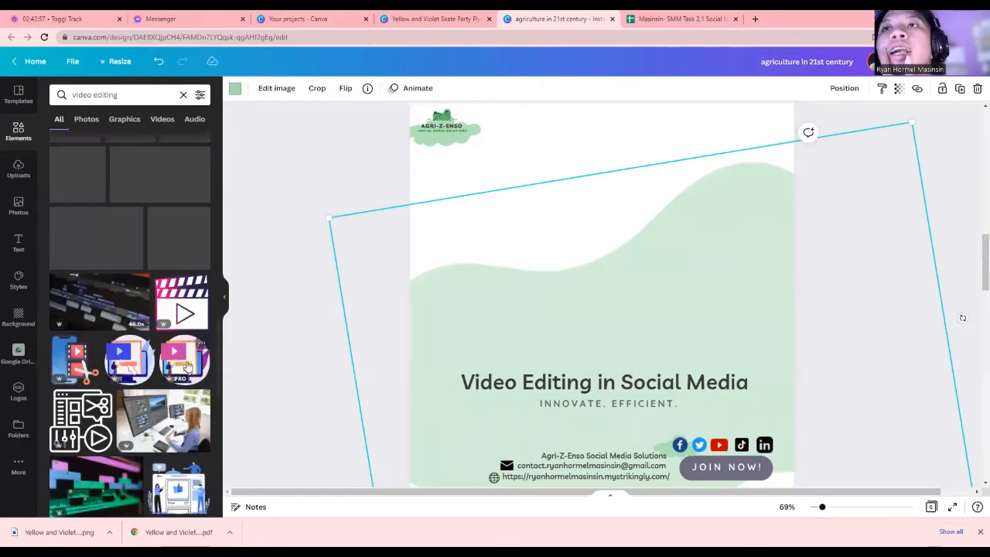
pyautogui.scroll(5, 186, 366)
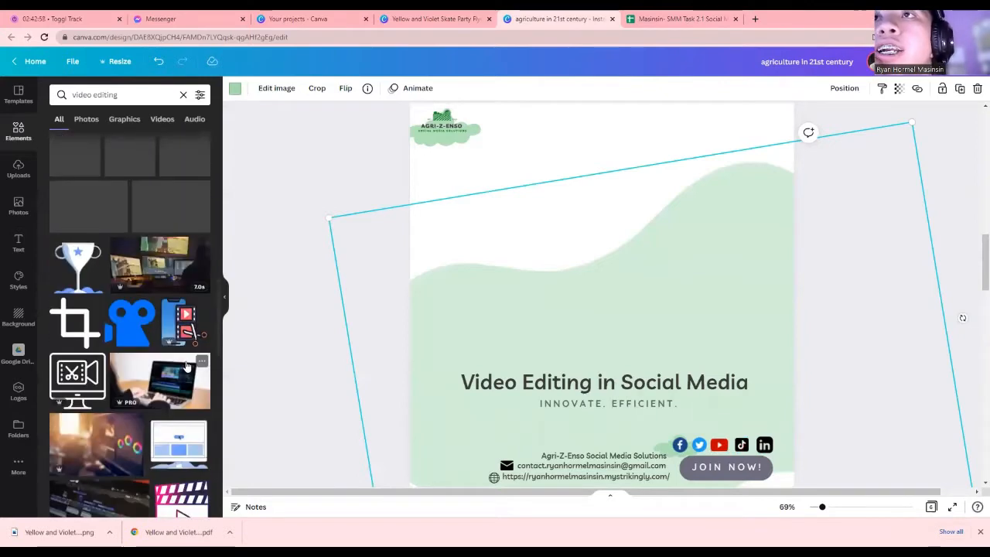
pyautogui.scroll(5, 187, 367)
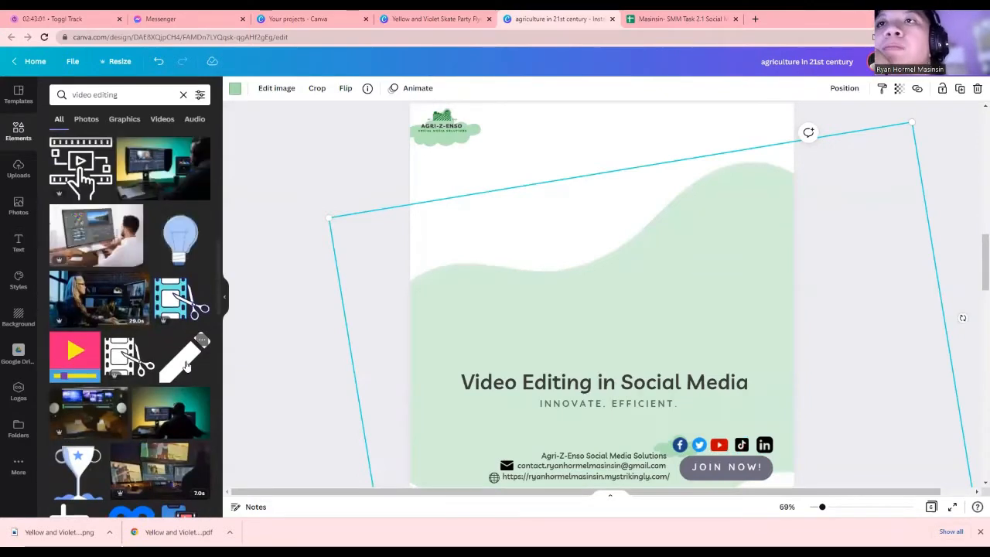
pyautogui.scroll(1, 124, 325)
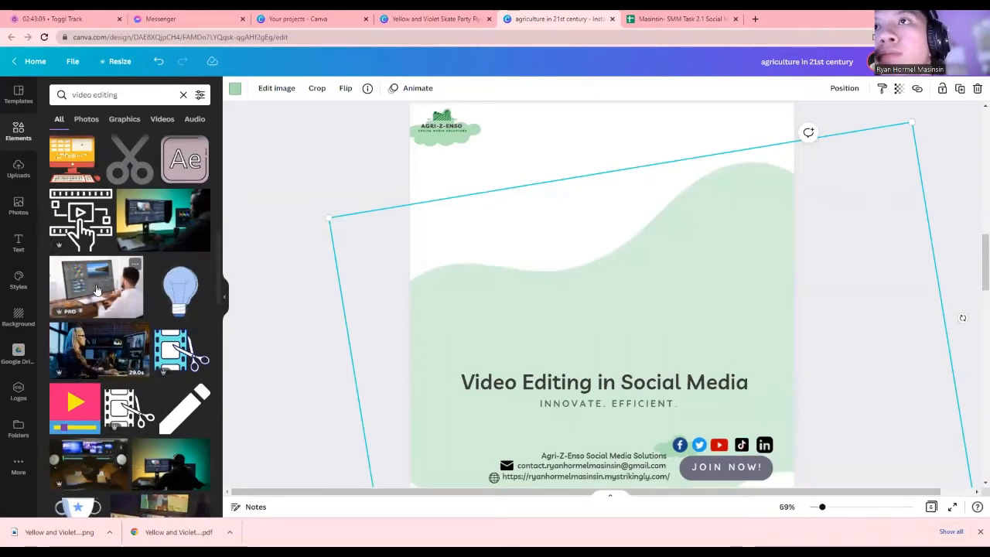
pyautogui.click(97, 290)
pyautogui.moveTo(561, 242); pyautogui.dragTo(555, 205)
pyautogui.moveTo(442, 361); pyautogui.dragTo(509, 318)
pyautogui.moveTo(570, 250); pyautogui.dragTo(594, 290)
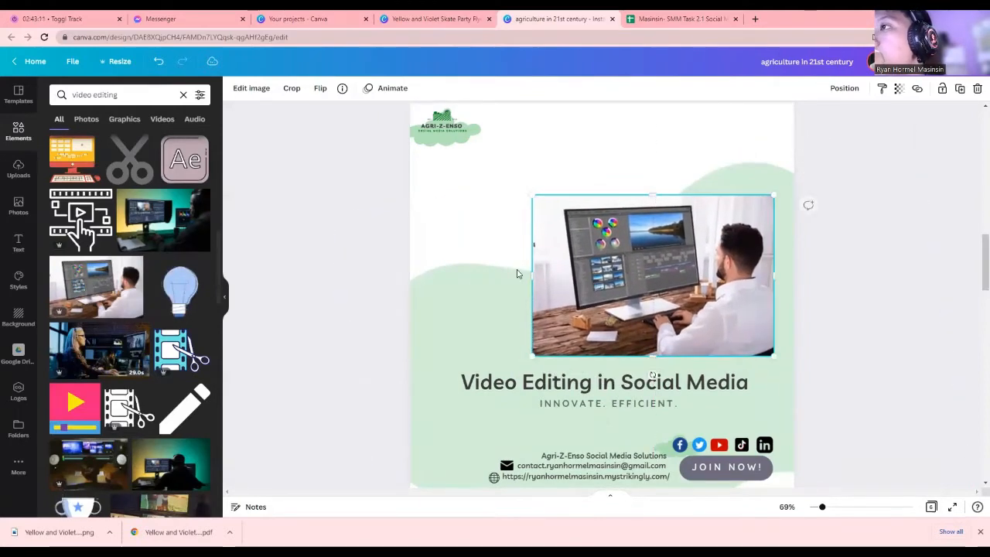
# Try BG Remover on the desk photo through Edit image and apply it
pyautogui.click(259, 89)
pyautogui.click(86, 189)
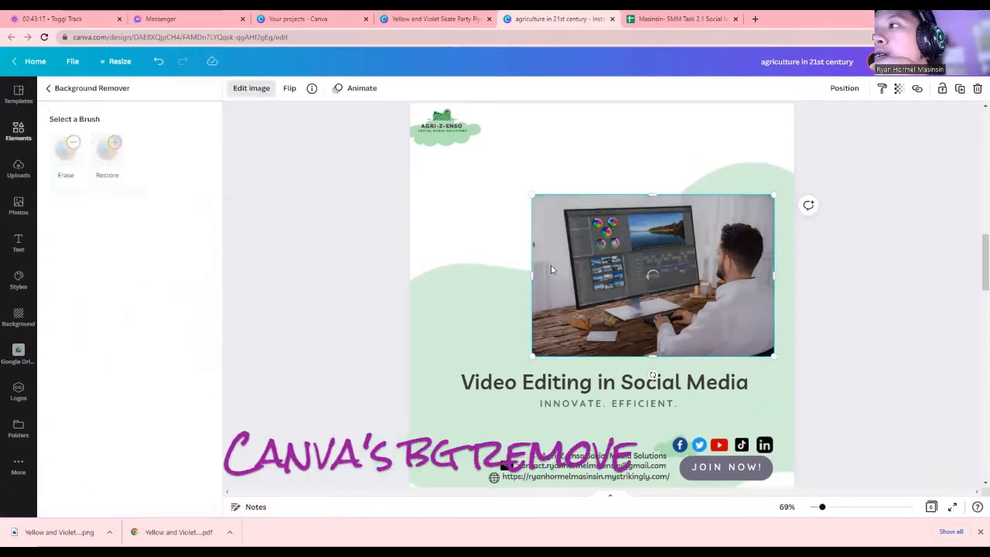
pyautogui.moveTo(532, 270); pyautogui.dragTo(545, 270)
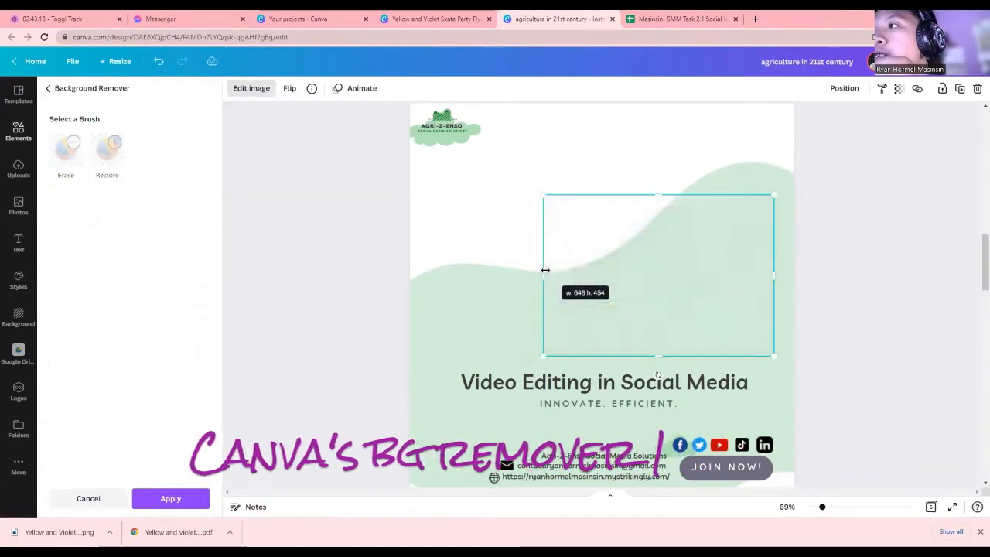
pyautogui.moveTo(639, 330)
pyautogui.mouseDown()
pyautogui.moveTo(615, 328)
pyautogui.moveTo(644, 326)
pyautogui.mouseUp()
pyautogui.click(202, 503)
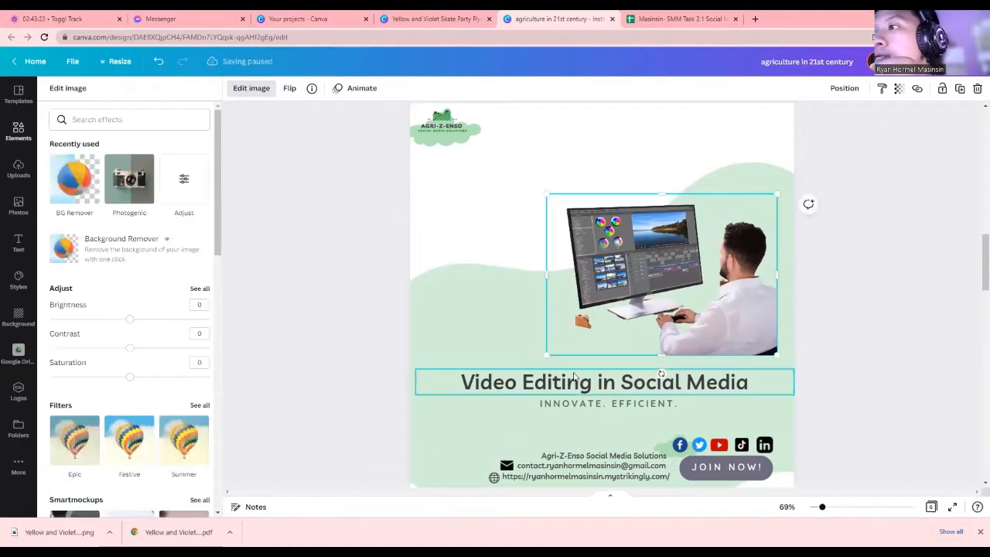
# Resize the photo slightly smaller and higher on the page's right side, then close the editing panel
pyautogui.moveTo(545, 355); pyautogui.dragTo(592, 322)
pyautogui.moveTo(677, 294); pyautogui.dragTo(672, 314)
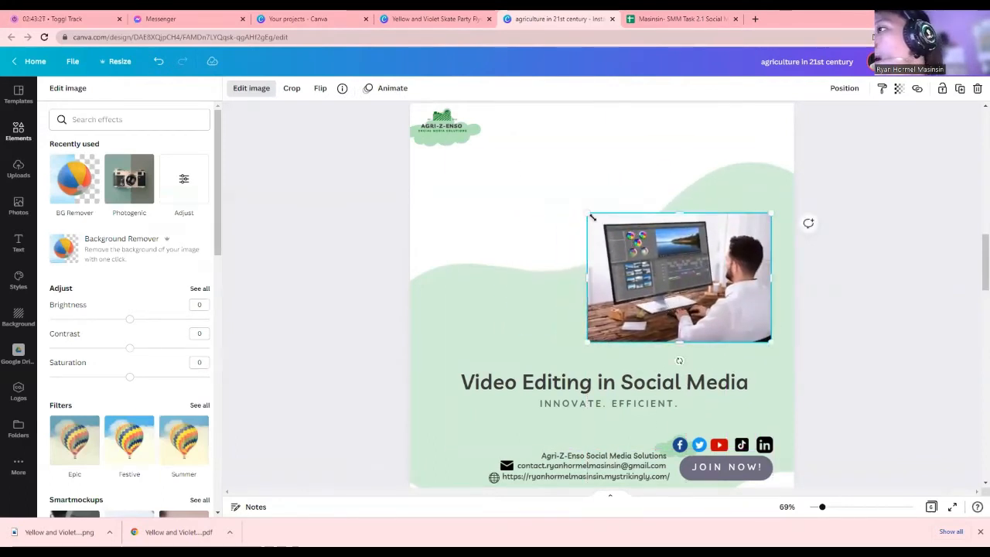
pyautogui.moveTo(592, 217); pyautogui.dragTo(578, 206)
pyautogui.moveTo(649, 231); pyautogui.dragTo(656, 240)
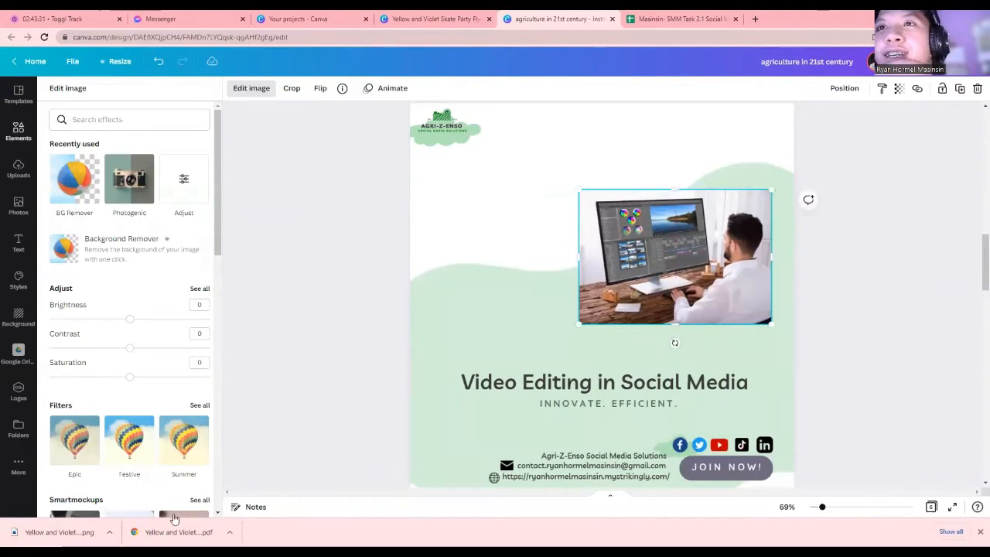
pyautogui.click(267, 341)
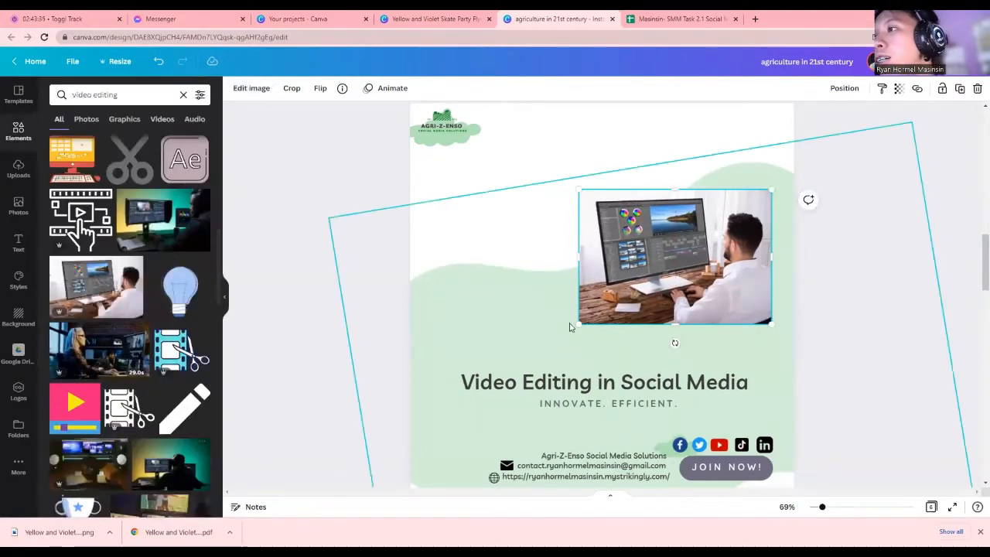
# Shift the desk photo to the left and place a film-strip-and-scissors graphic at top right
pyautogui.moveTo(580, 325); pyautogui.dragTo(572, 331)
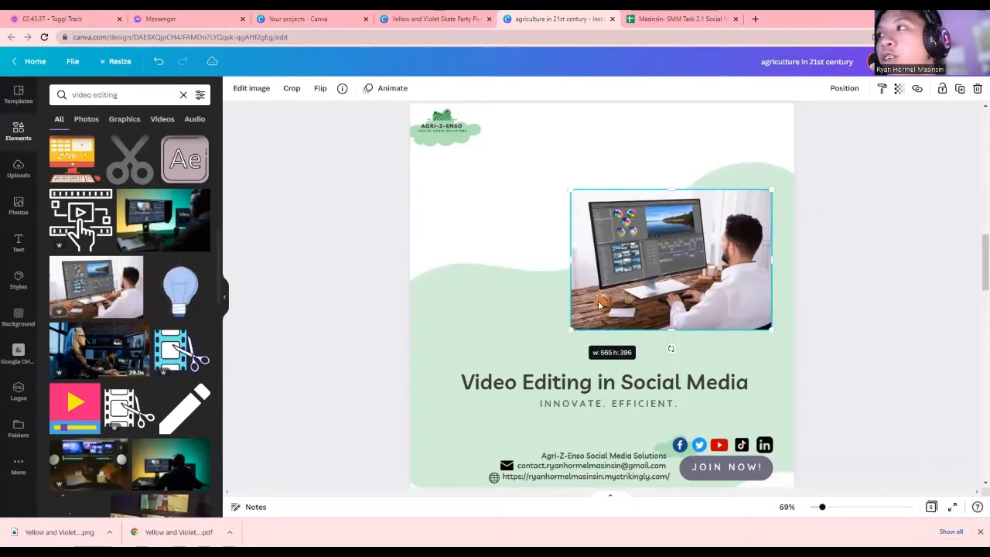
pyautogui.moveTo(610, 285)
pyautogui.mouseDown()
pyautogui.moveTo(603, 302)
pyautogui.moveTo(607, 274)
pyautogui.moveTo(611, 288)
pyautogui.mouseUp()
pyautogui.click(468, 291)
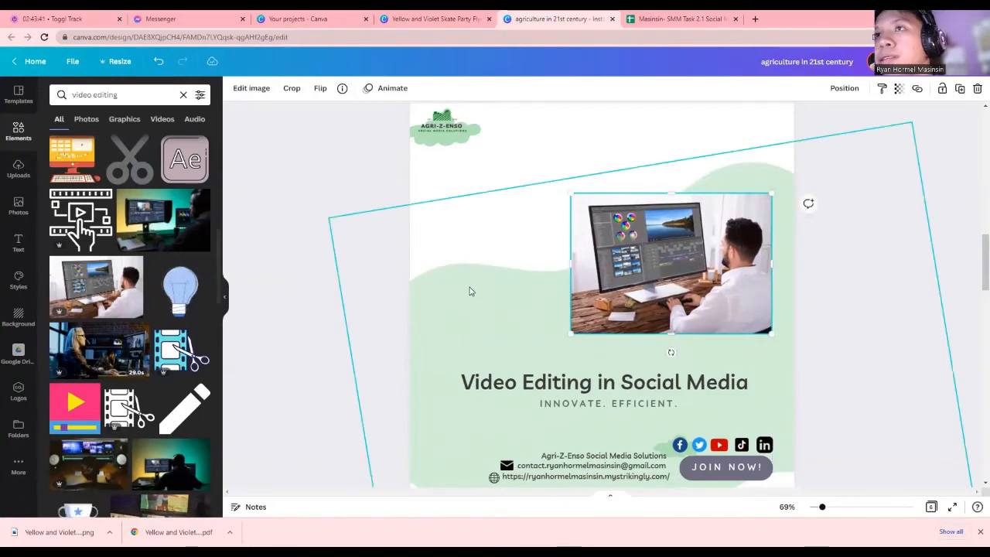
pyautogui.click(435, 188)
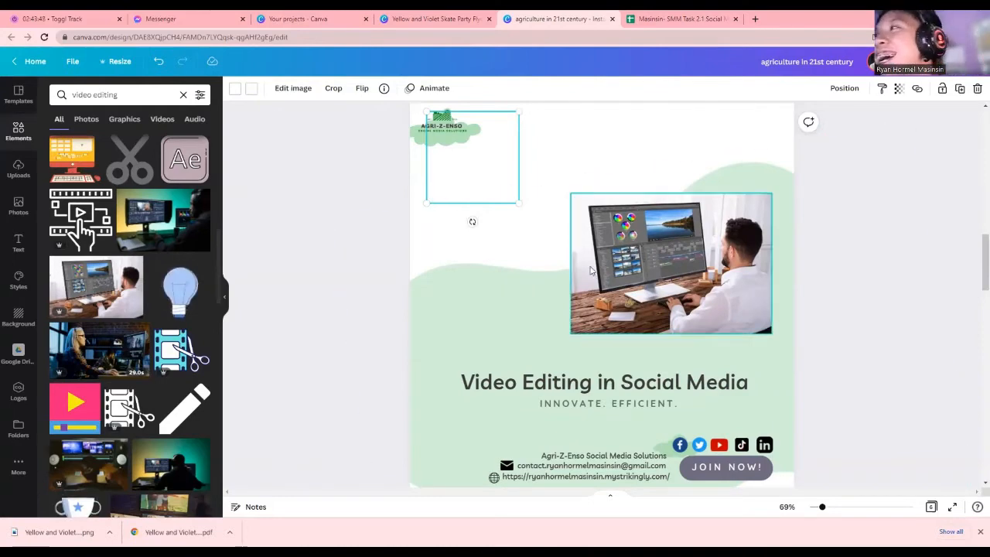
pyautogui.moveTo(682, 254); pyautogui.dragTo(547, 254)
pyautogui.click(682, 264)
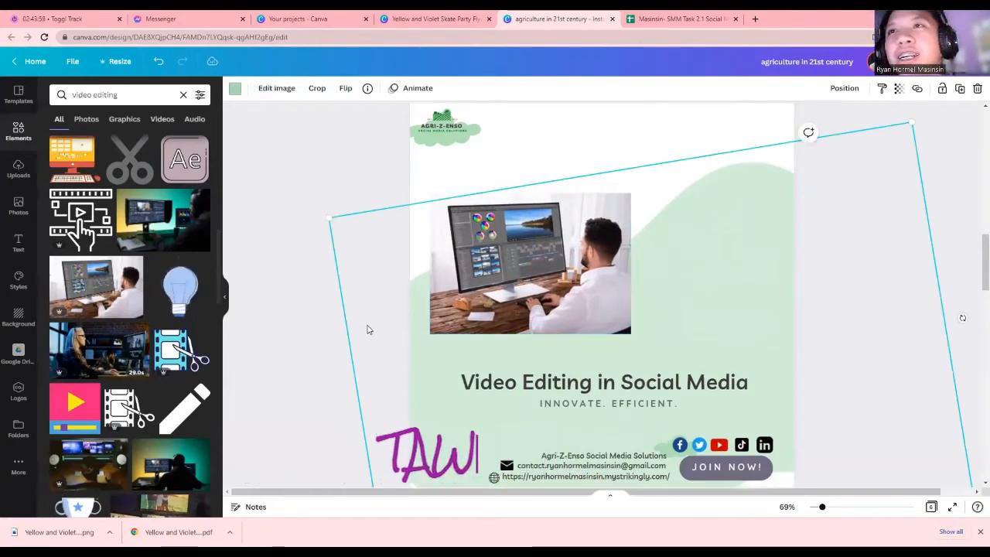
pyautogui.click(176, 352)
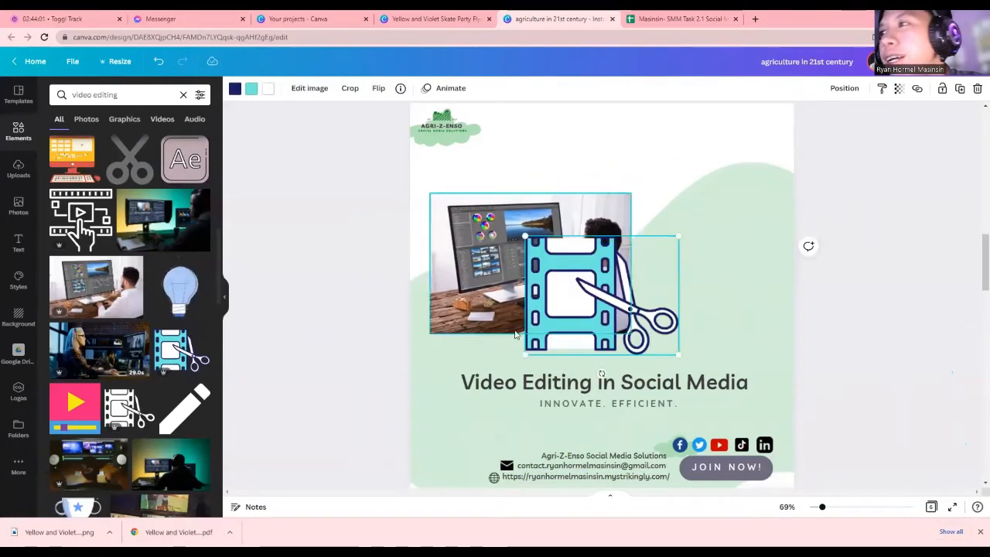
pyautogui.moveTo(589, 297); pyautogui.dragTo(777, 183)
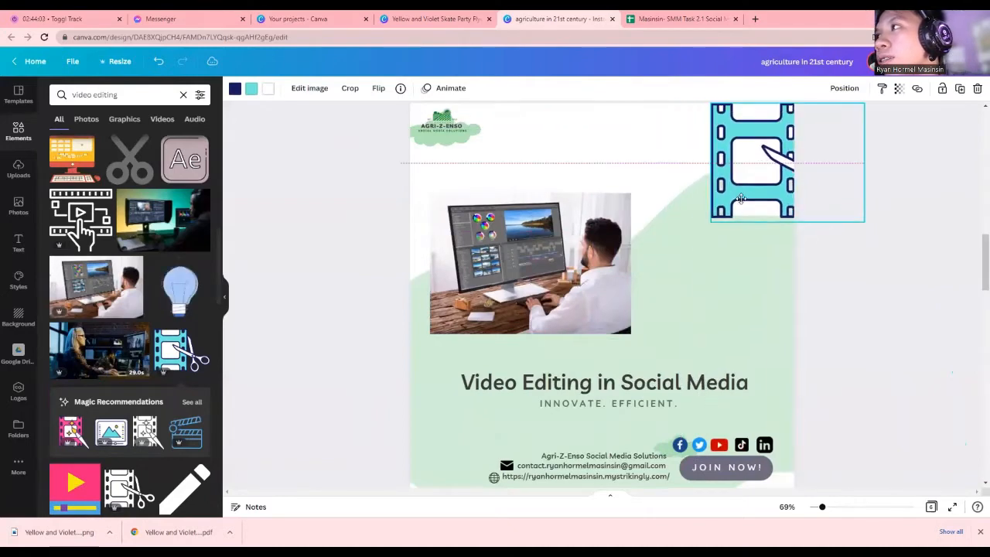
# Shrink the film-strip graphic and paste a duplicate directly below it on the right edge
pyautogui.click(707, 229)
pyautogui.moveTo(712, 225); pyautogui.dragTo(742, 193)
pyautogui.rightClick(769, 161)
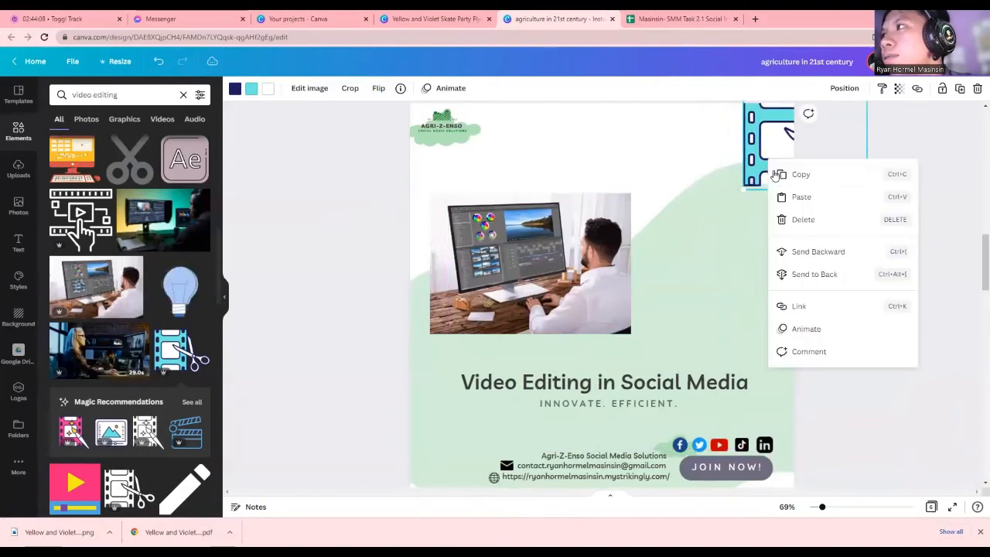
pyautogui.rightClick(771, 211)
pyautogui.click(794, 243)
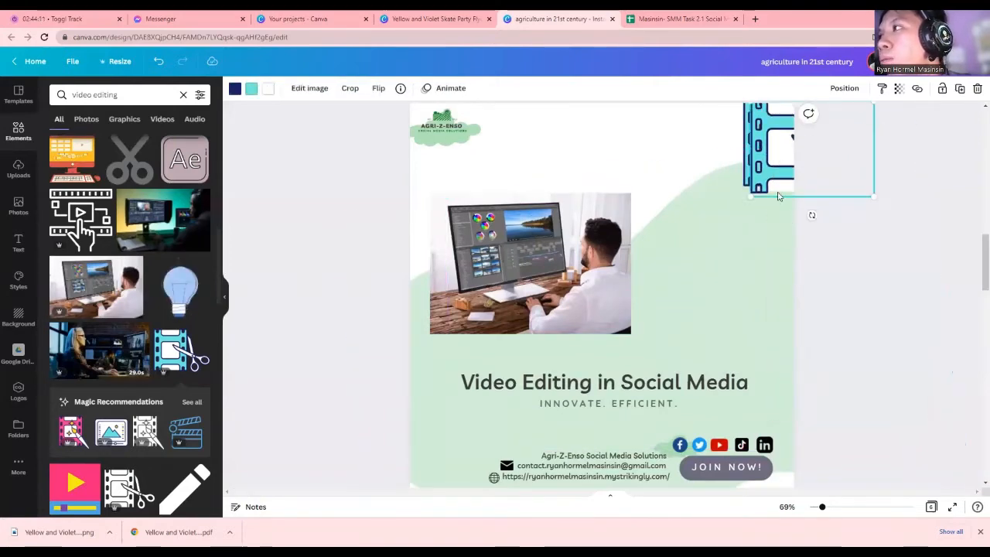
pyautogui.moveTo(769, 159); pyautogui.dragTo(770, 240)
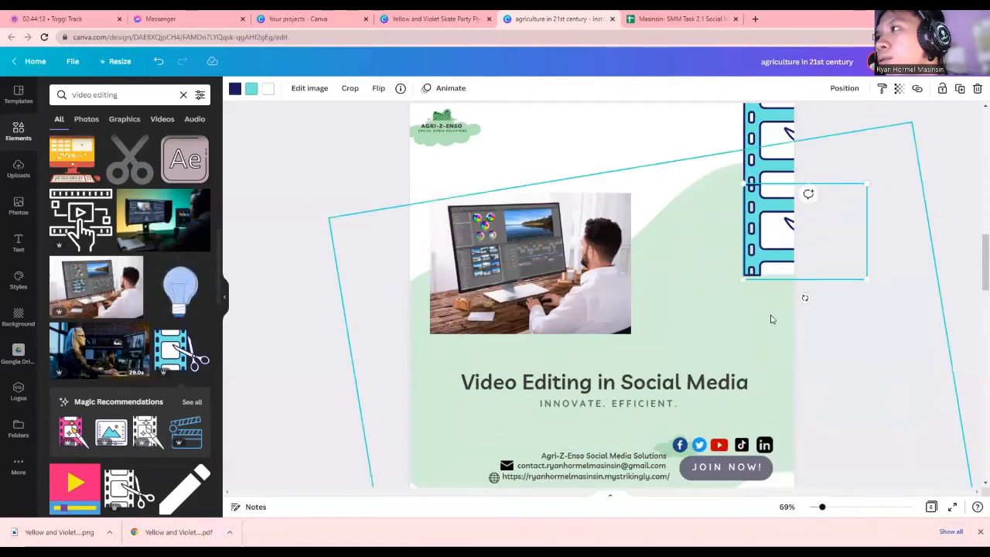
# Paste one more film-strip copy, drag it to the bottom-left, then delete it
pyautogui.rightClick(768, 232)
pyautogui.click(788, 245)
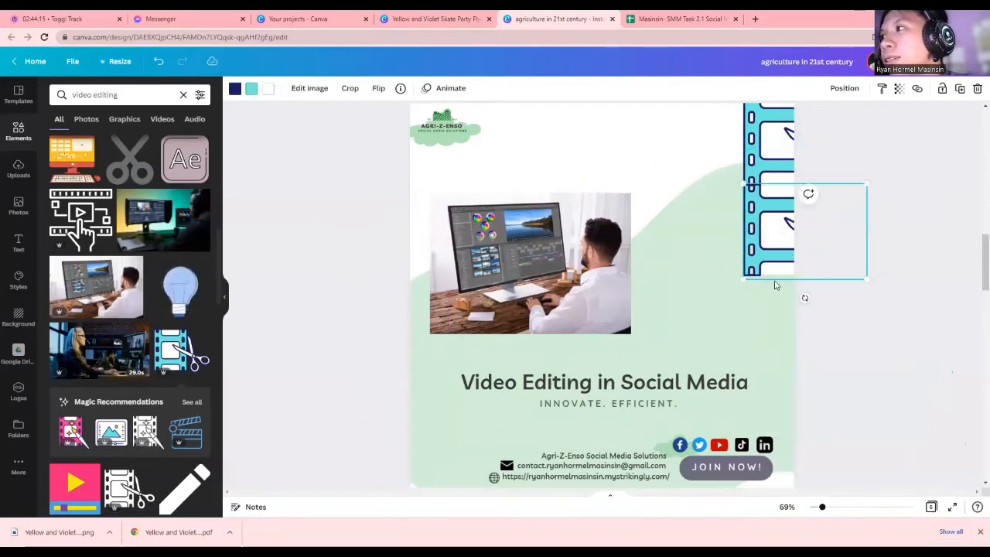
pyautogui.rightClick(769, 307)
pyautogui.click(790, 336)
pyautogui.moveTo(773, 262); pyautogui.dragTo(772, 346)
pyautogui.moveTo(785, 313); pyautogui.dragTo(409, 477)
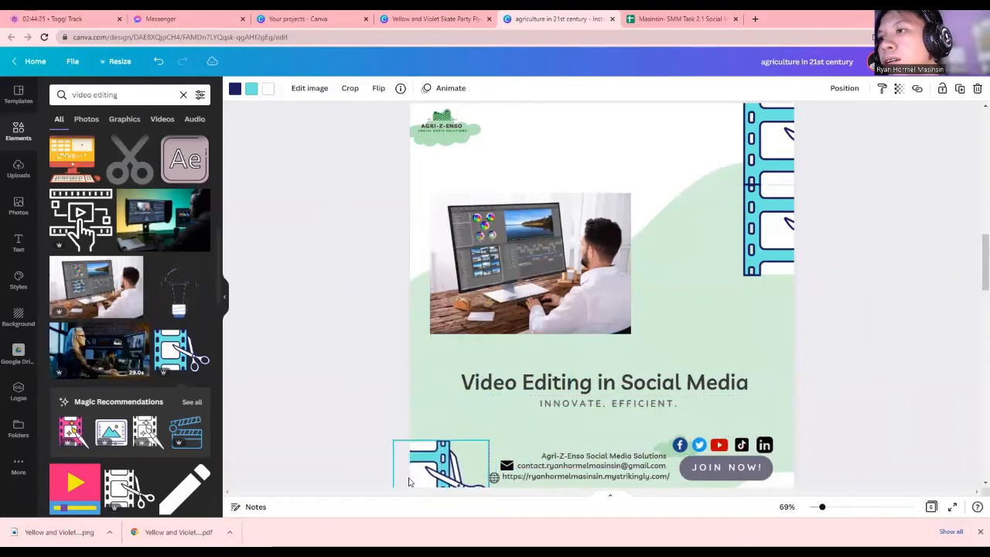
pyautogui.press('Delete')
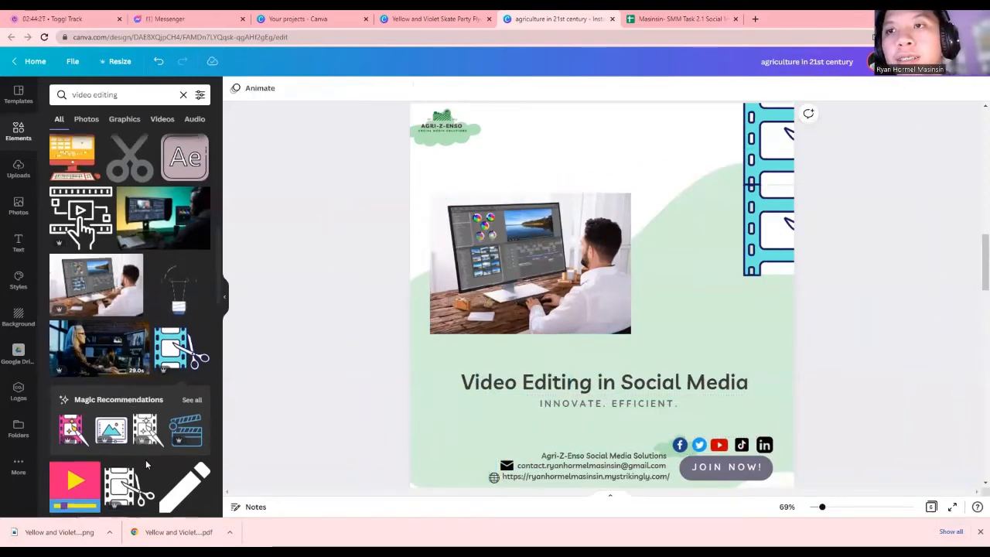
# Add the phone video-editing graphic at the page's bottom-left corner
pyautogui.scroll(-8, 145, 464)
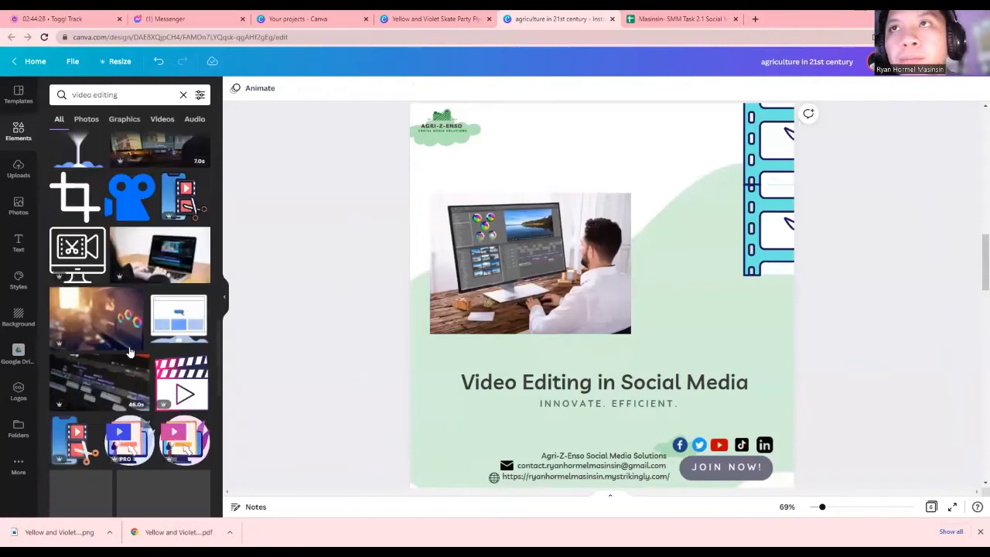
pyautogui.click(183, 197)
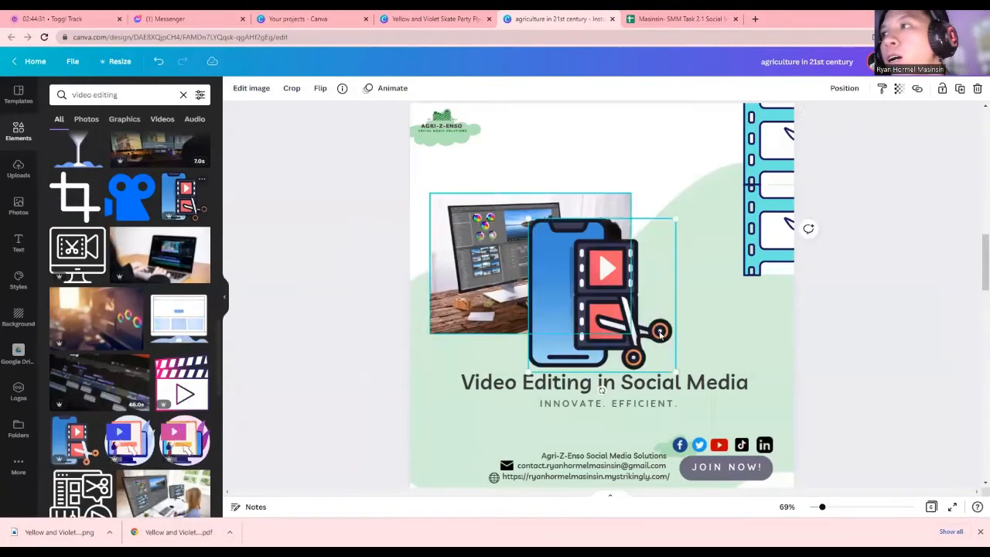
pyautogui.moveTo(574, 317); pyautogui.dragTo(475, 494)
# Enlarge the desk photo and centre it above the 'Video Editing in Social Media' heading
pyautogui.moveTo(455, 335); pyautogui.dragTo(475, 351)
pyautogui.moveTo(588, 286); pyautogui.dragTo(568, 263)
pyautogui.moveTo(683, 326); pyautogui.dragTo(709, 341)
pyautogui.moveTo(665, 290)
pyautogui.mouseDown()
pyautogui.moveTo(680, 290)
pyautogui.moveTo(666, 291)
pyautogui.mouseUp()
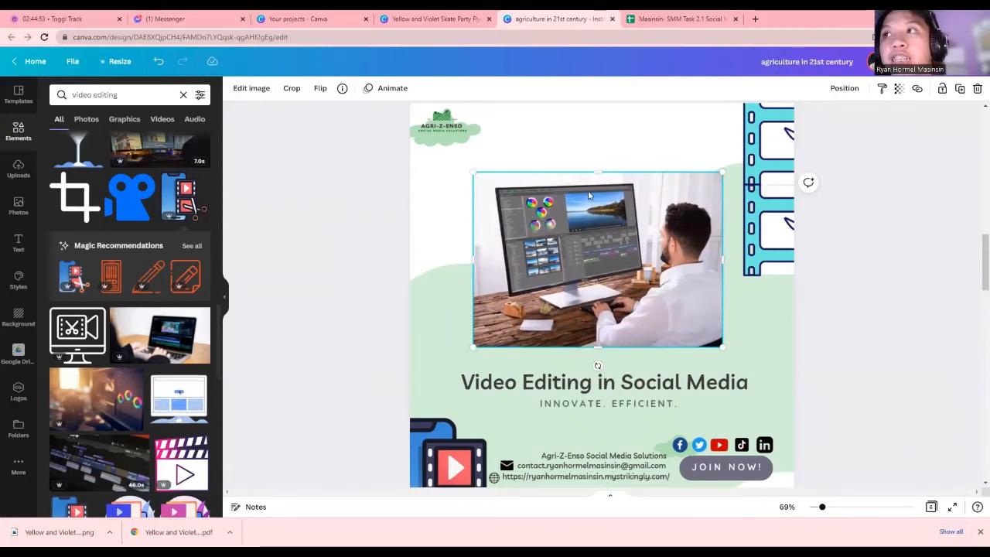
# Nudge the desk photo a few pixels right and down until it snaps between logo and heading
pyautogui.click(445, 290)
pyautogui.scroll(-3, 584, 311)
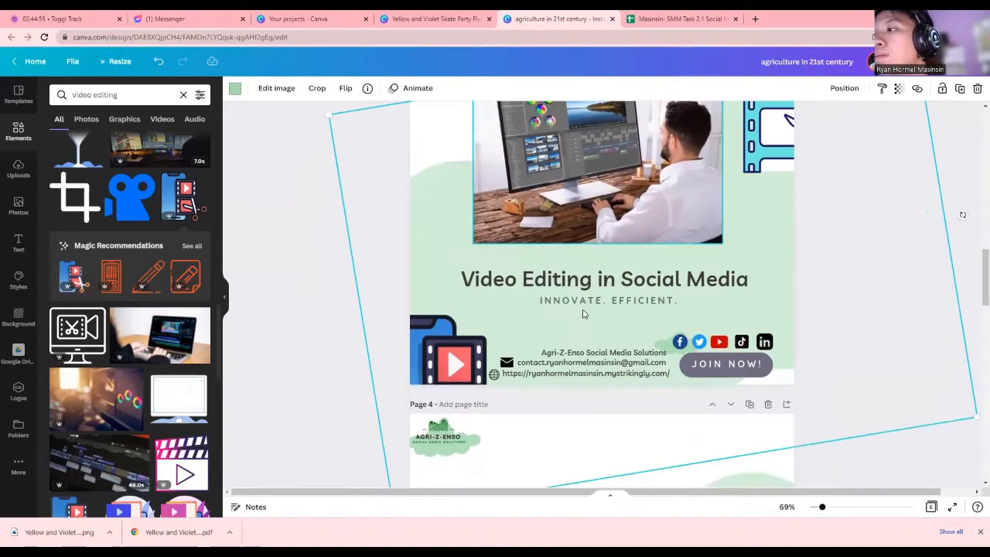
pyautogui.scroll(3, 582, 308)
pyautogui.scroll(-2, 582, 328)
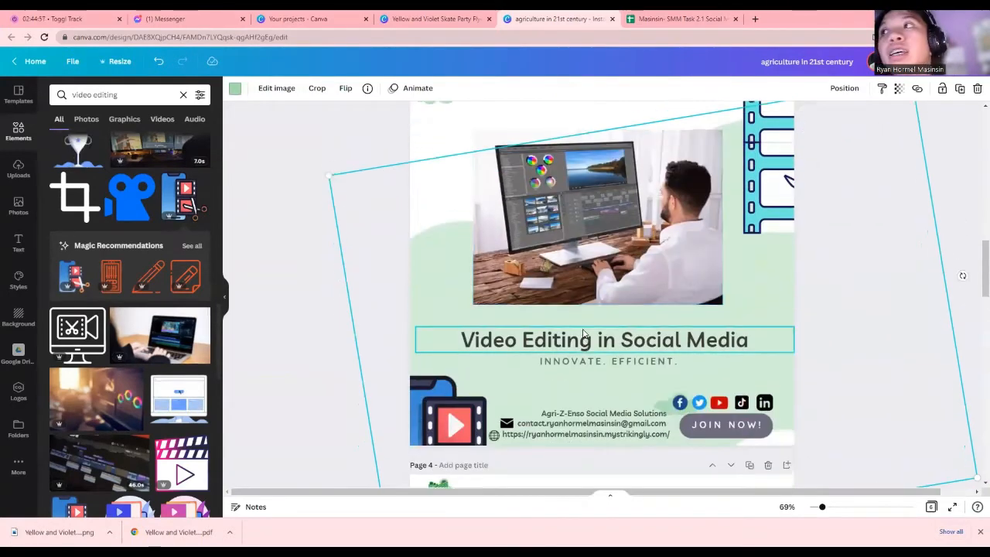
pyautogui.scroll(1, 582, 333)
pyautogui.click(552, 253)
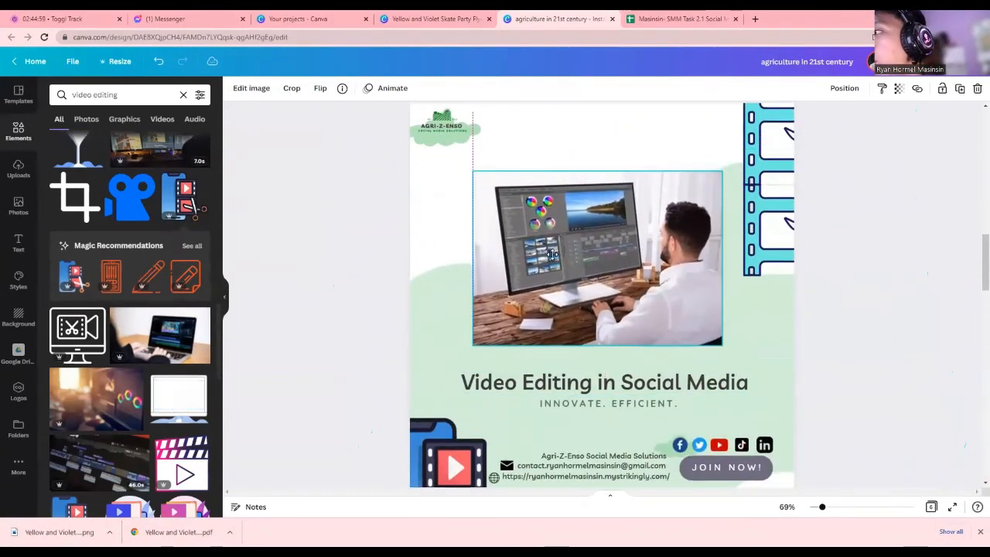
pyautogui.moveTo(552, 253); pyautogui.dragTo(552, 246)
pyautogui.click(745, 323)
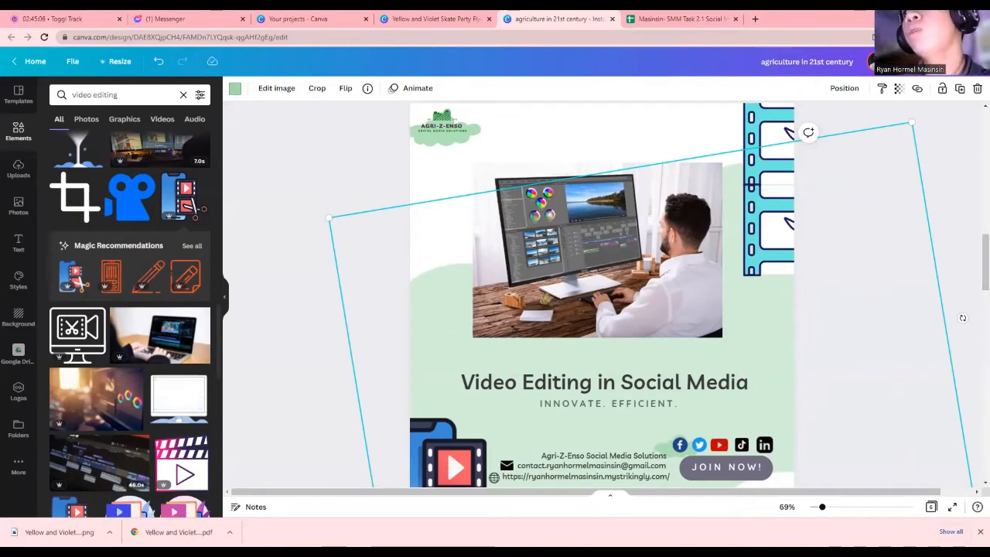
pyautogui.click(551, 139)
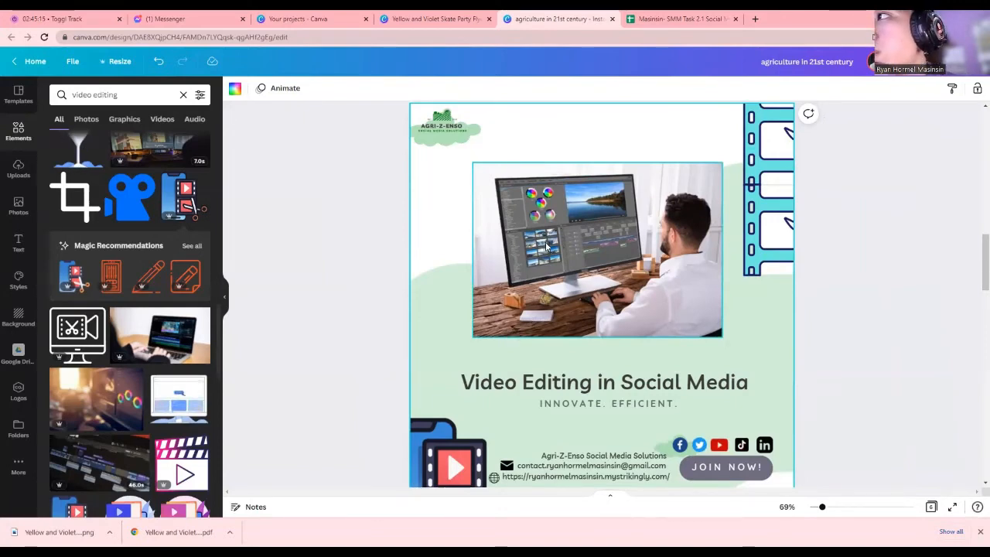
pyautogui.moveTo(546, 247); pyautogui.dragTo(543, 253)
pyautogui.click(453, 361)
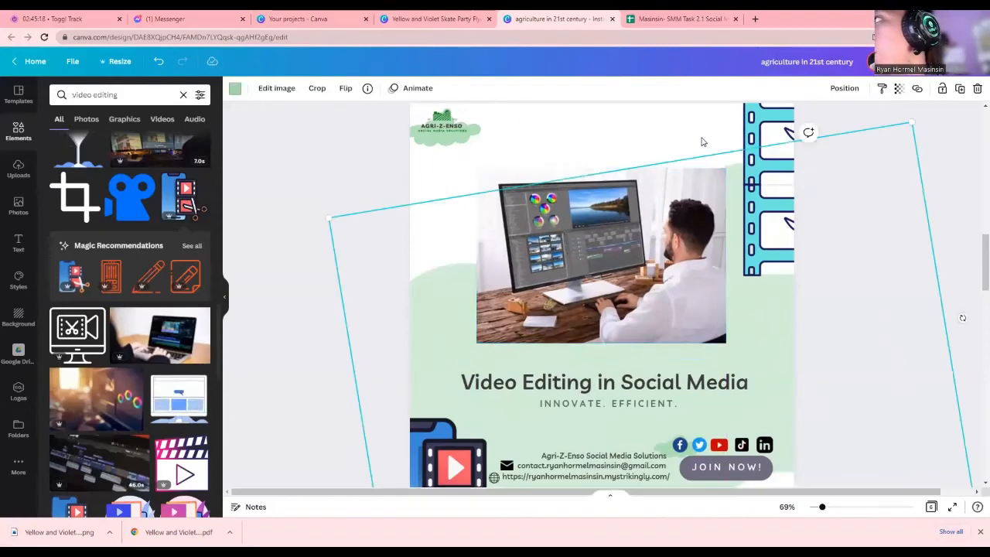
pyautogui.scroll(3, 703, 139)
pyautogui.scroll(-2, 697, 203)
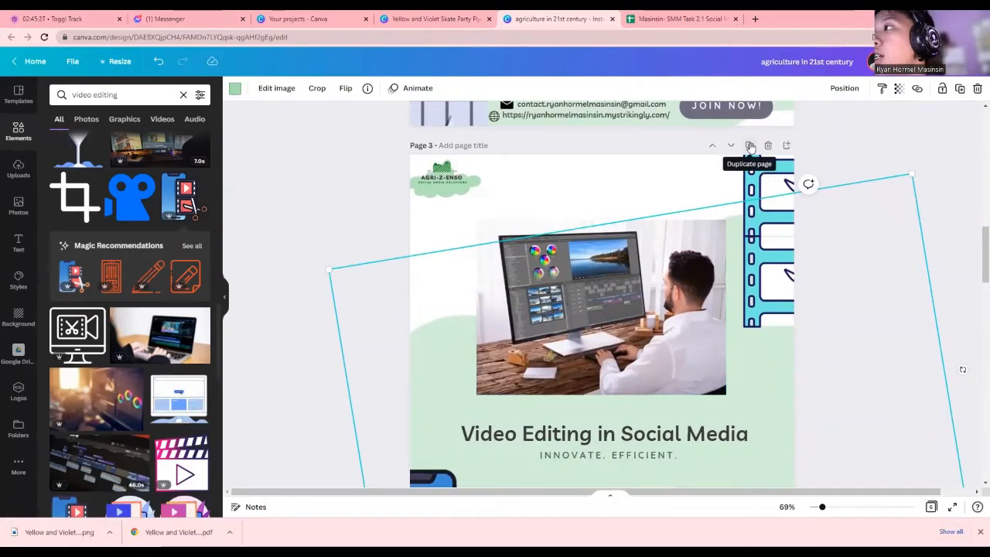
# Duplicate page 3 to create page 4
pyautogui.click(749, 146)
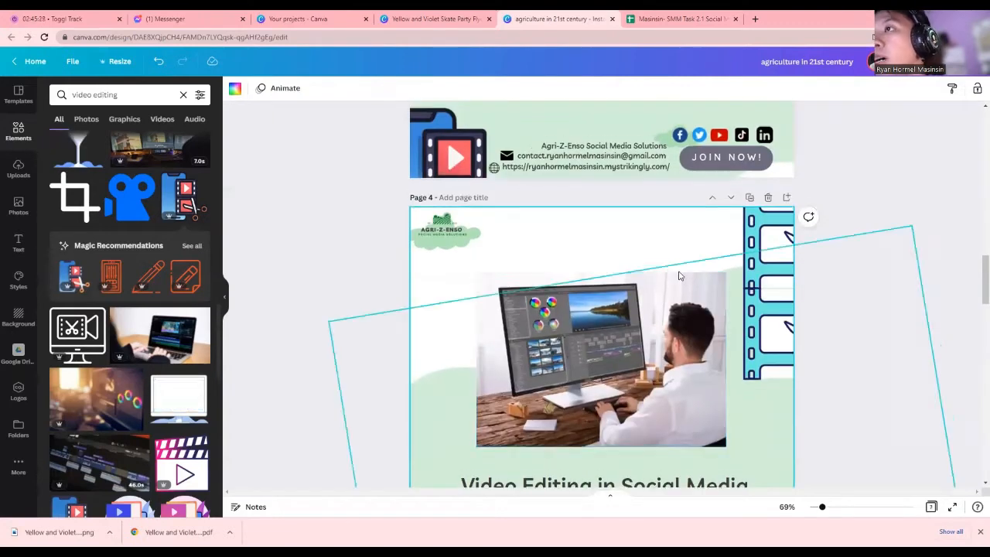
pyautogui.click(663, 324)
pyautogui.scroll(-3, 661, 325)
pyautogui.scroll(4, 662, 326)
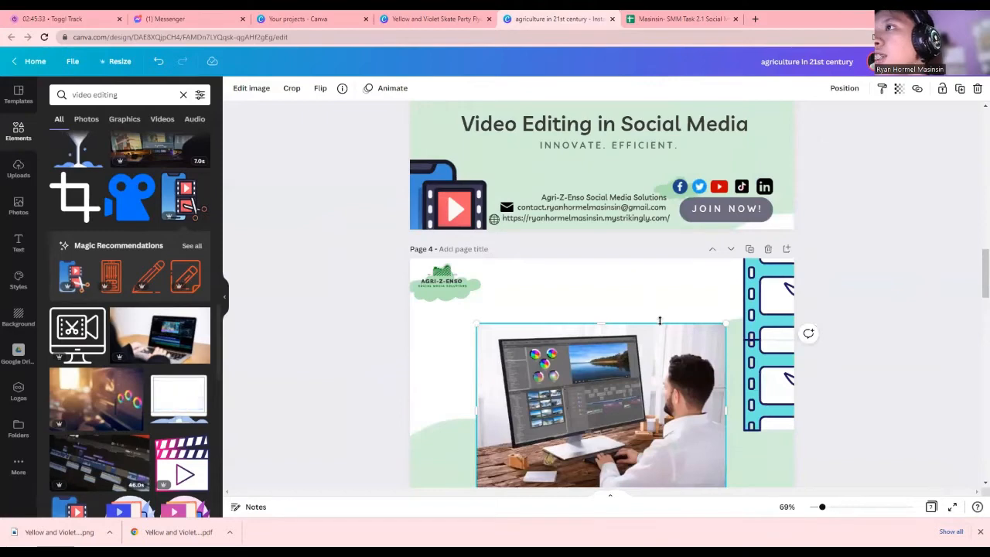
pyautogui.scroll(2, 660, 320)
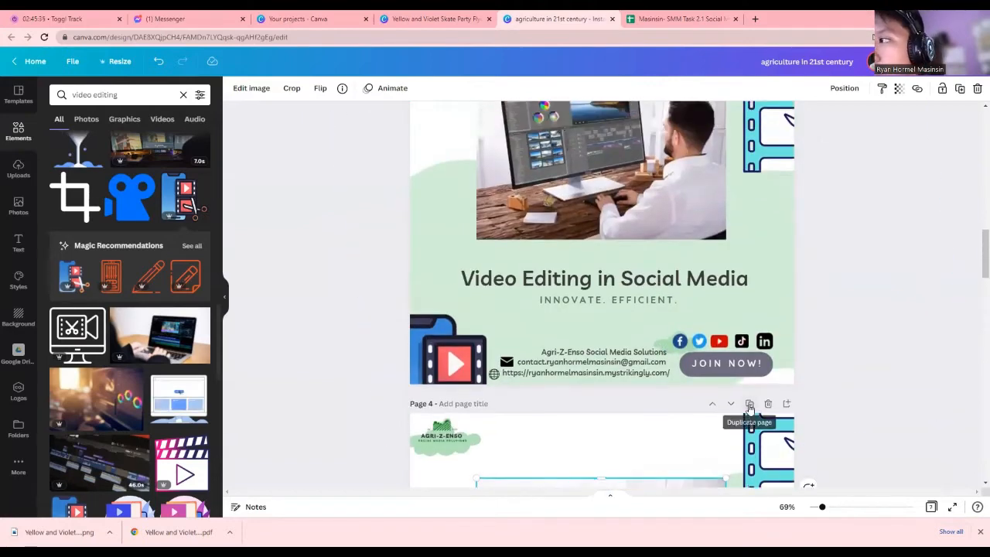
pyautogui.scroll(-3, 667, 229)
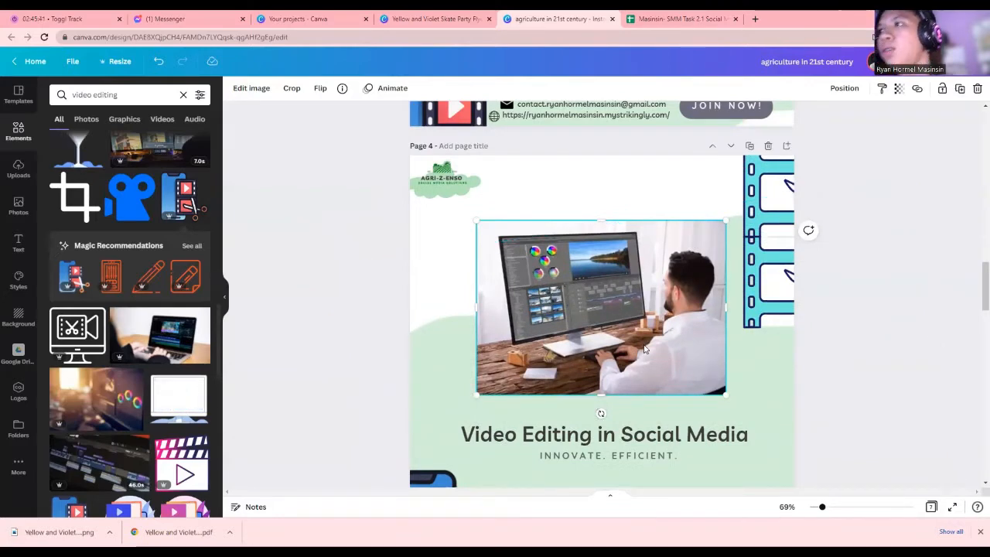
pyautogui.click(648, 19)
pyautogui.click(553, 19)
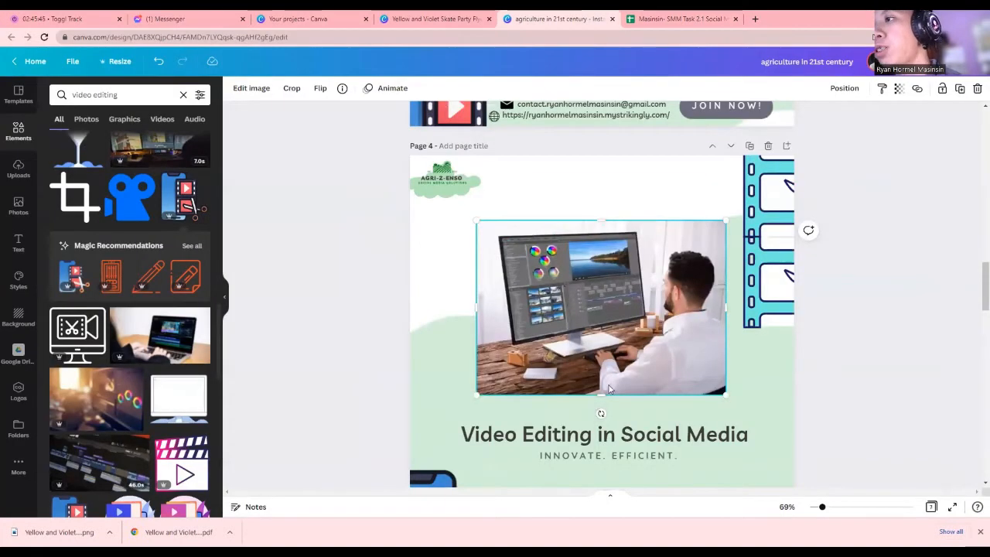
# Change page 4's title from 'in Social Media' to 'Video Editing Platforms'
pyautogui.click(603, 435)
pyautogui.doubleClick(603, 435)
pyautogui.click(621, 435)
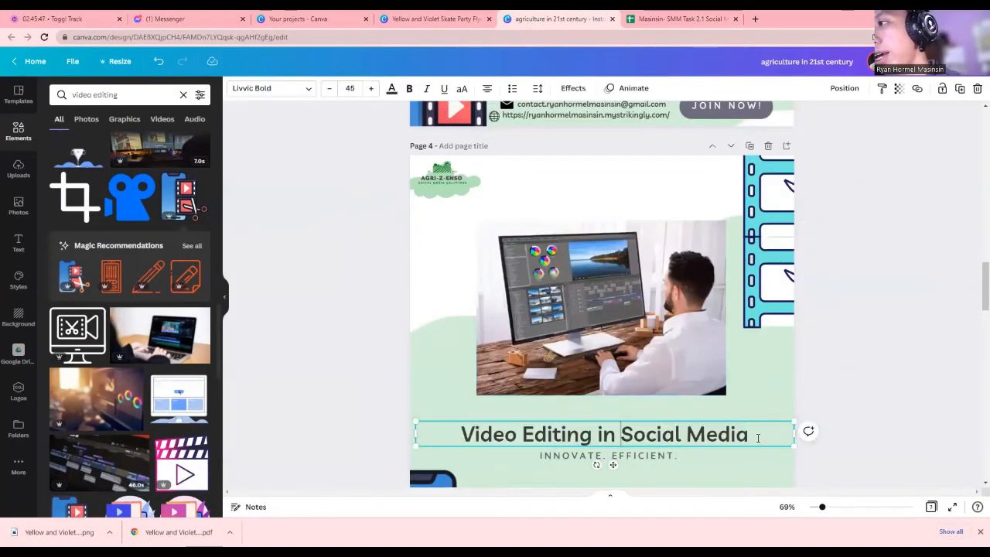
pyautogui.moveTo(758, 438); pyautogui.dragTo(605, 435)
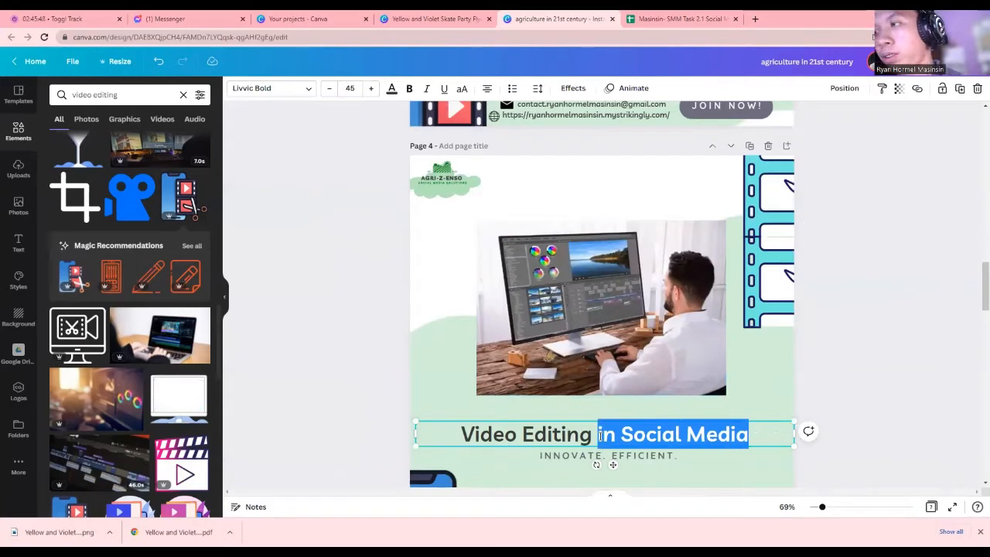
pyautogui.write('Platforms')
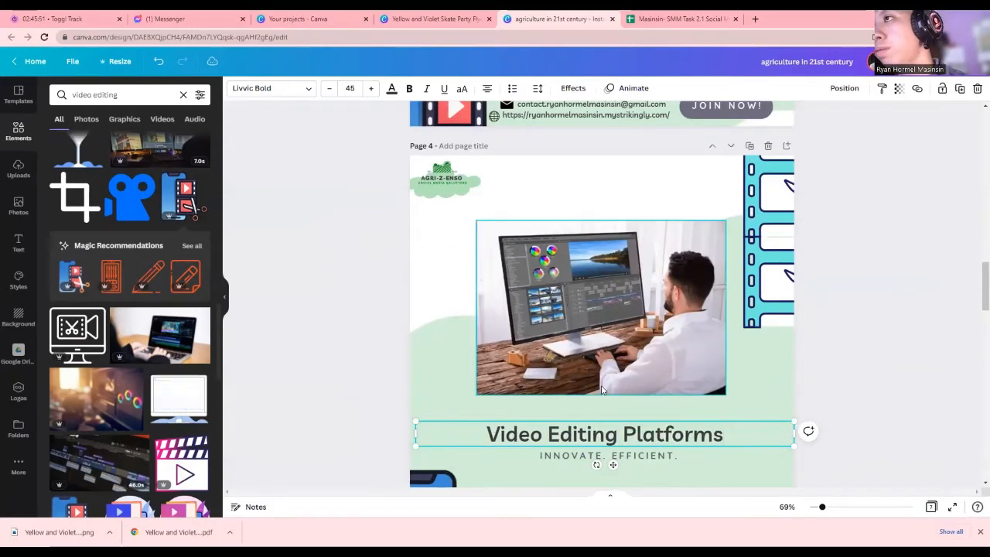
# Delete the desk photo from page 4
pyautogui.scroll(-2, 607, 387)
pyautogui.scroll(3, 594, 354)
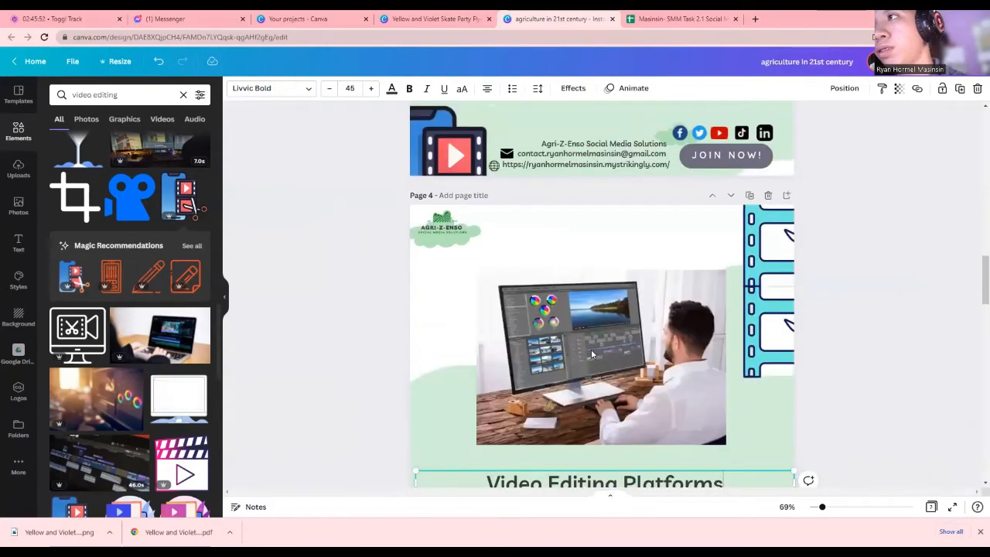
pyautogui.scroll(-2, 592, 350)
pyautogui.scroll(2, 589, 309)
pyautogui.click(604, 334)
pyautogui.press('Delete')
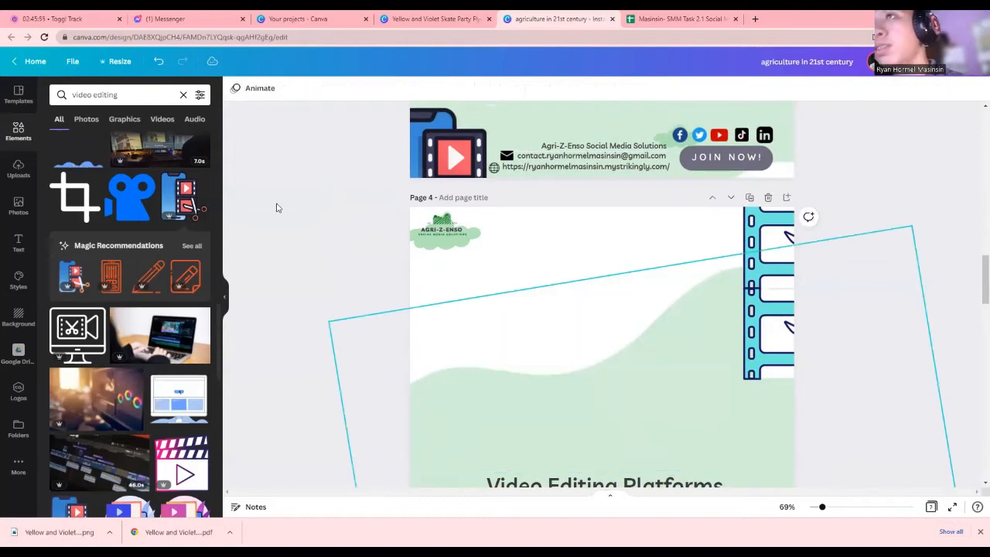
pyautogui.scroll(-3, 91, 348)
pyautogui.scroll(-10, 93, 349)
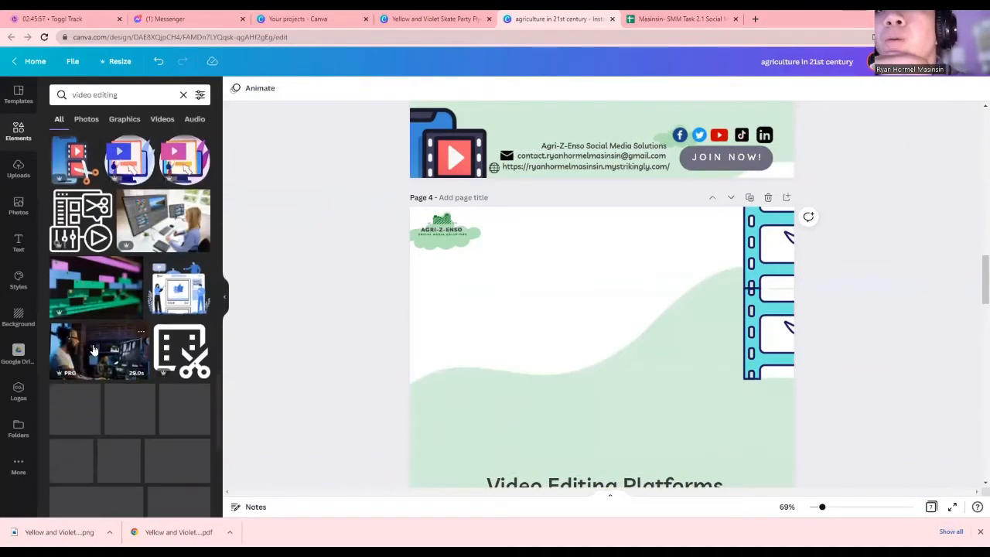
pyautogui.scroll(-1, 93, 350)
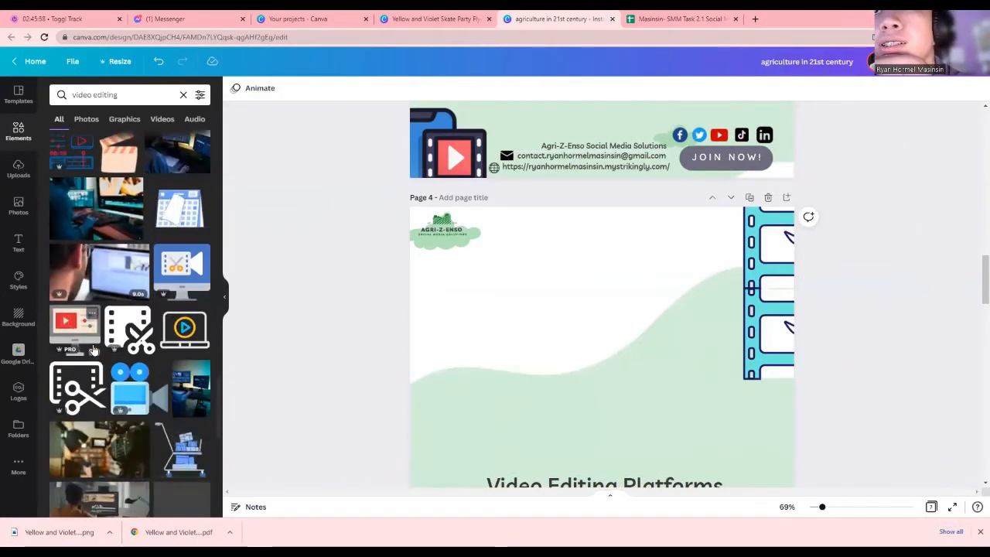
pyautogui.scroll(-3, 93, 350)
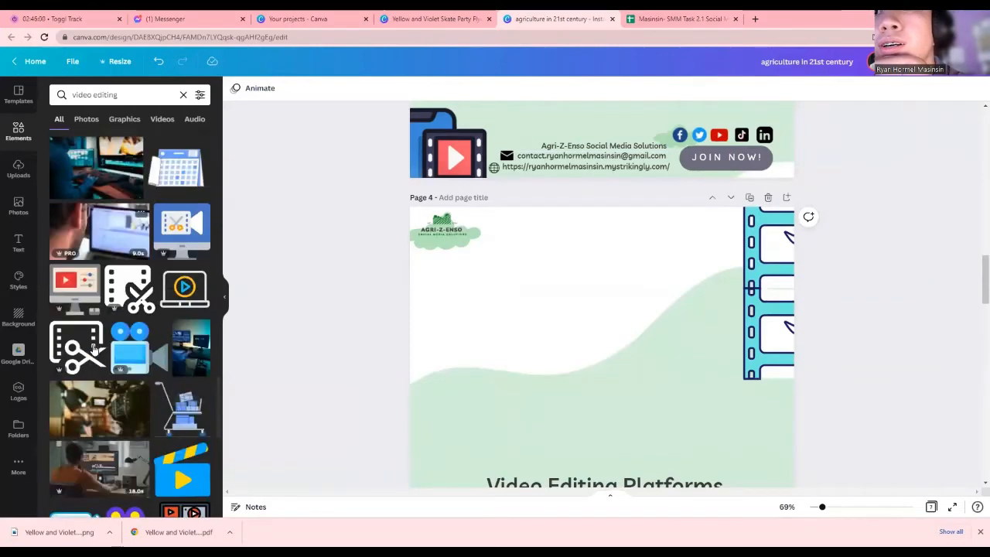
pyautogui.scroll(-5, 92, 349)
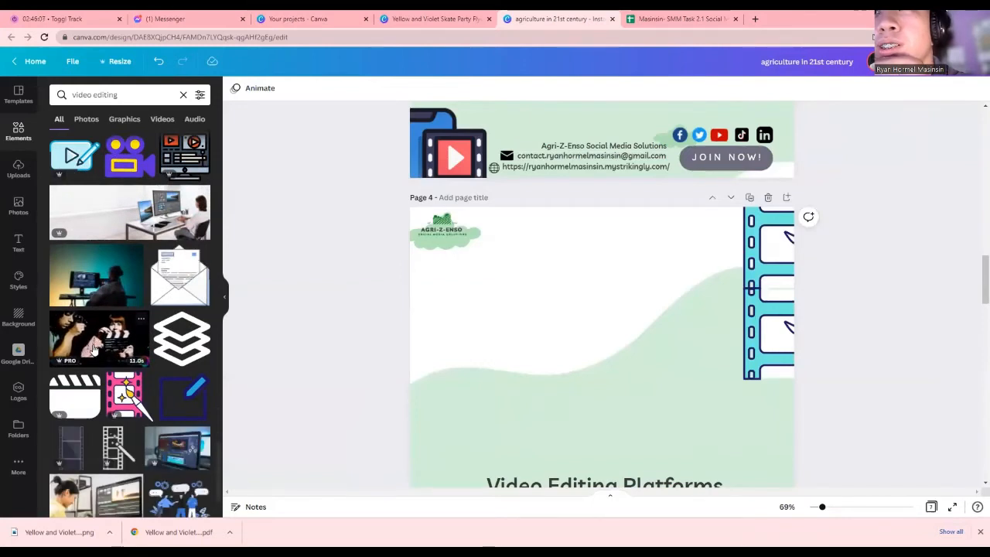
pyautogui.scroll(-5, 93, 350)
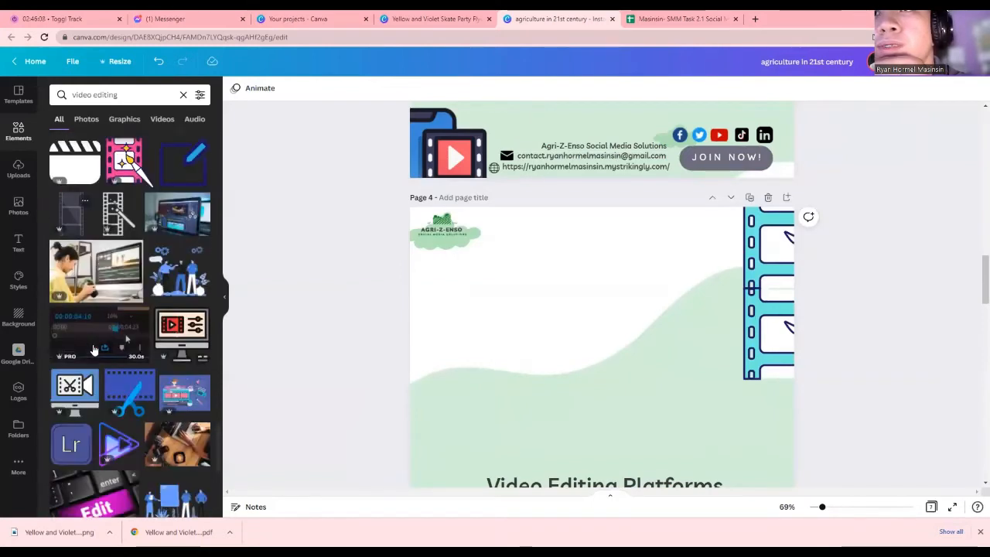
pyautogui.scroll(-5, 92, 349)
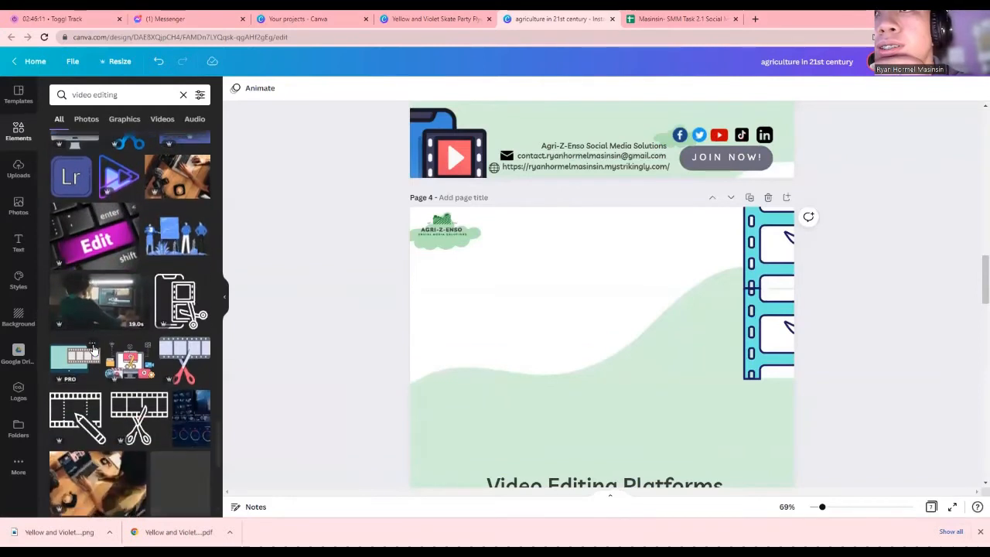
pyautogui.scroll(-3, 92, 349)
pyautogui.scroll(-1, 93, 349)
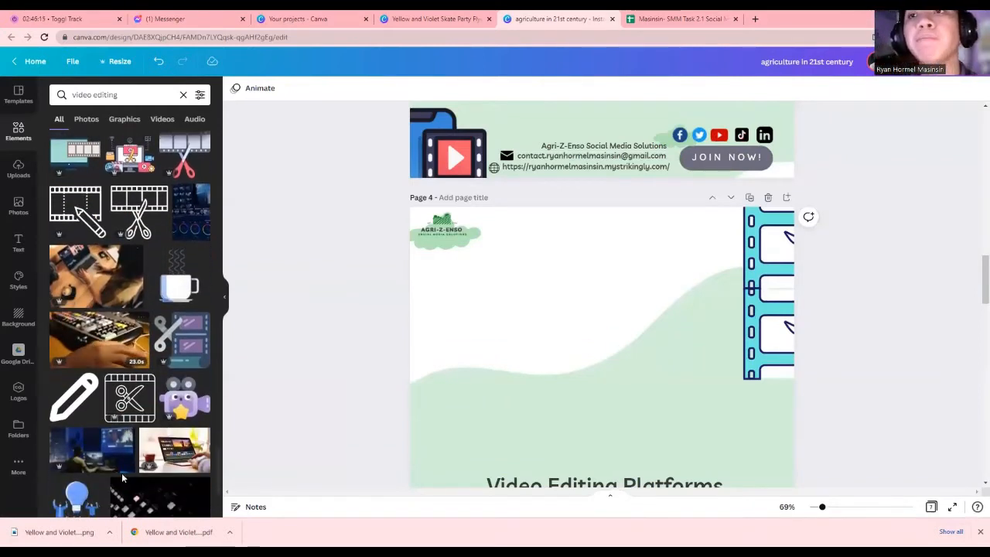
pyautogui.scroll(-2, 107, 401)
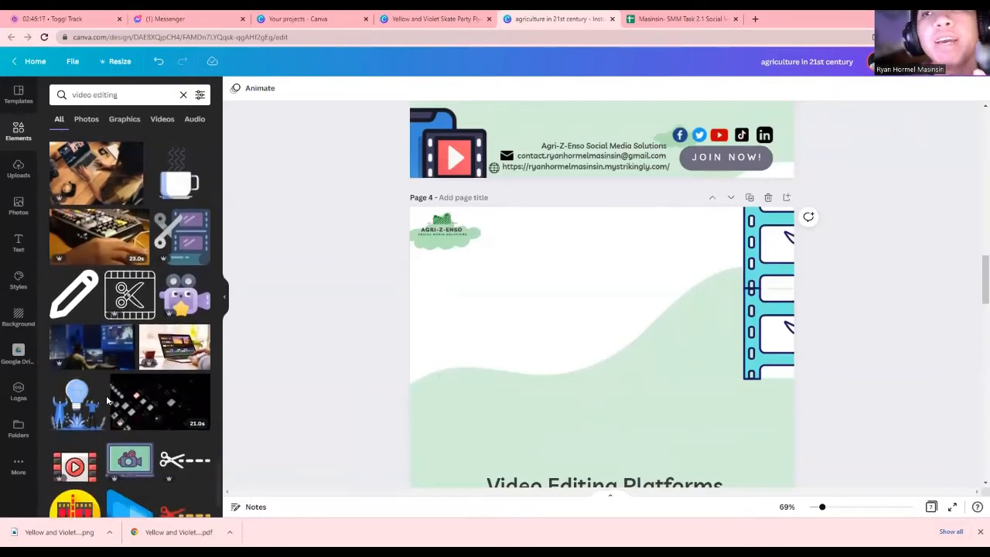
pyautogui.scroll(-2, 107, 402)
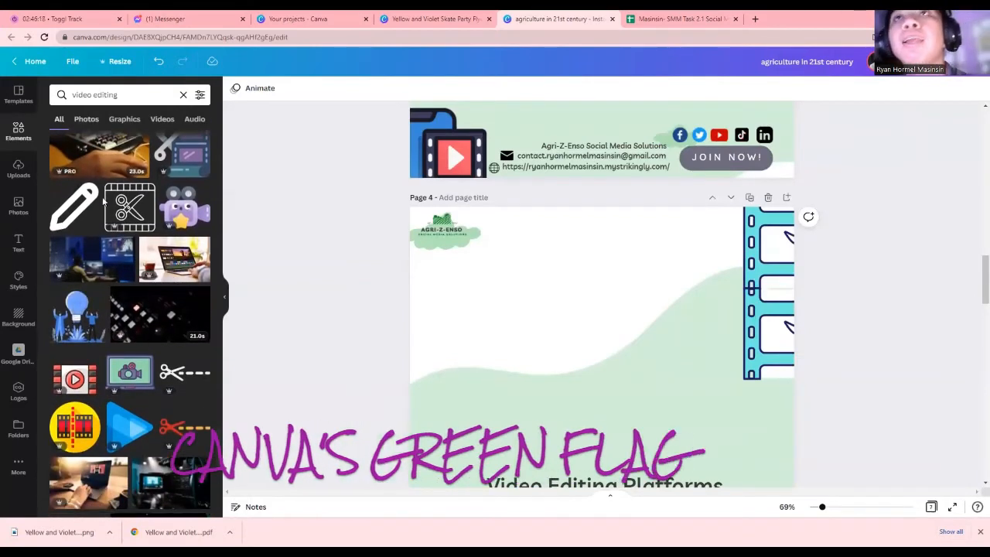
pyautogui.scroll(-10, 124, 251)
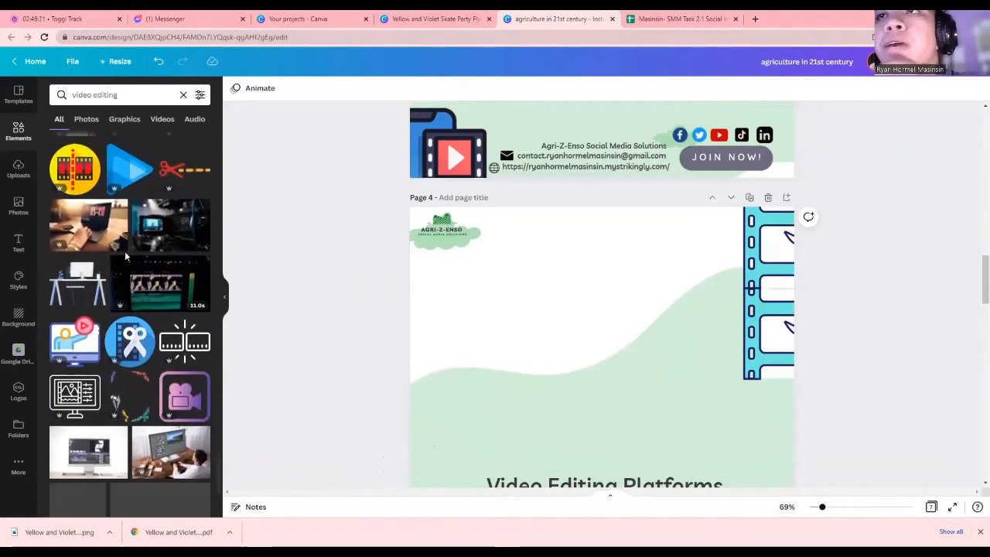
pyautogui.scroll(2, 124, 255)
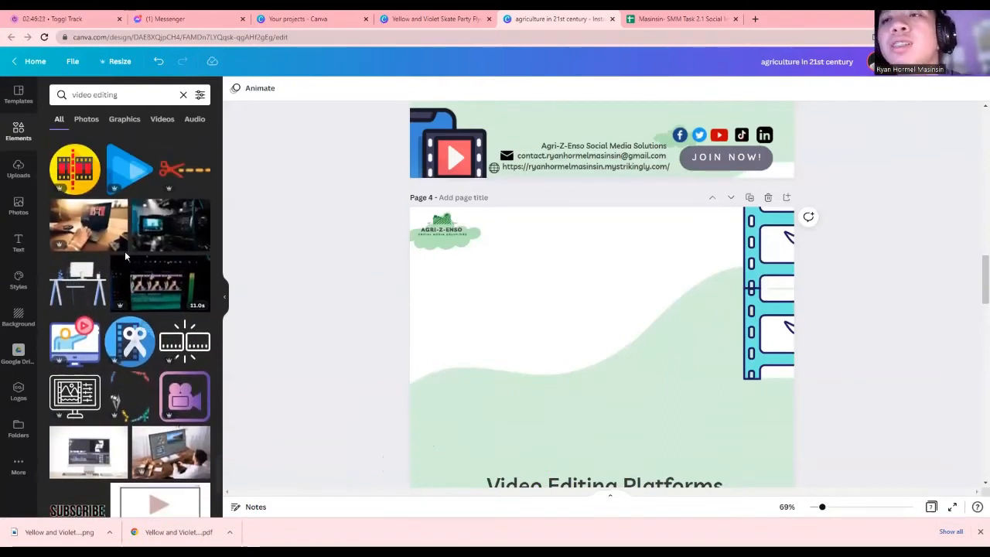
pyautogui.scroll(-4, 125, 251)
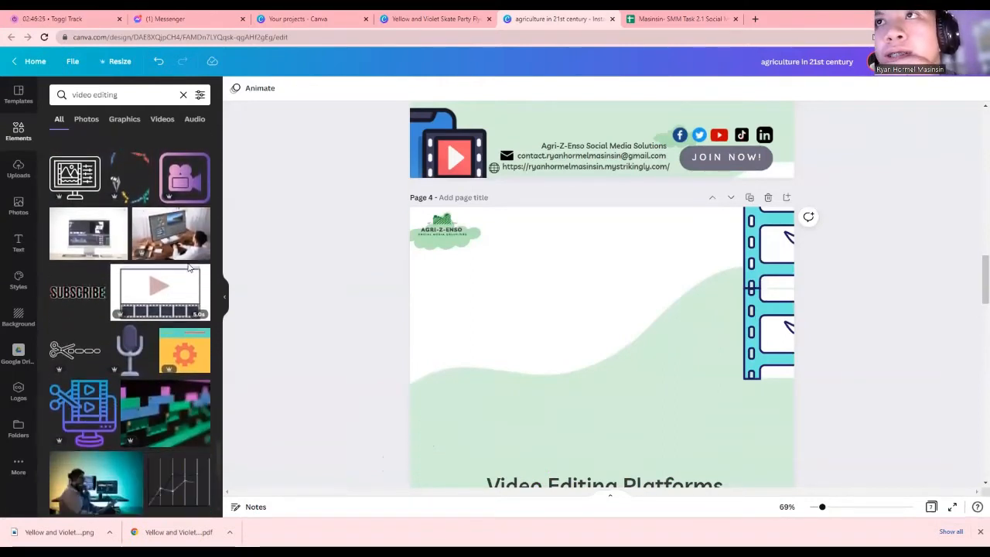
# Add the man-at-computer photo to page 4, trim its left side, and keep its original background
pyautogui.click(184, 246)
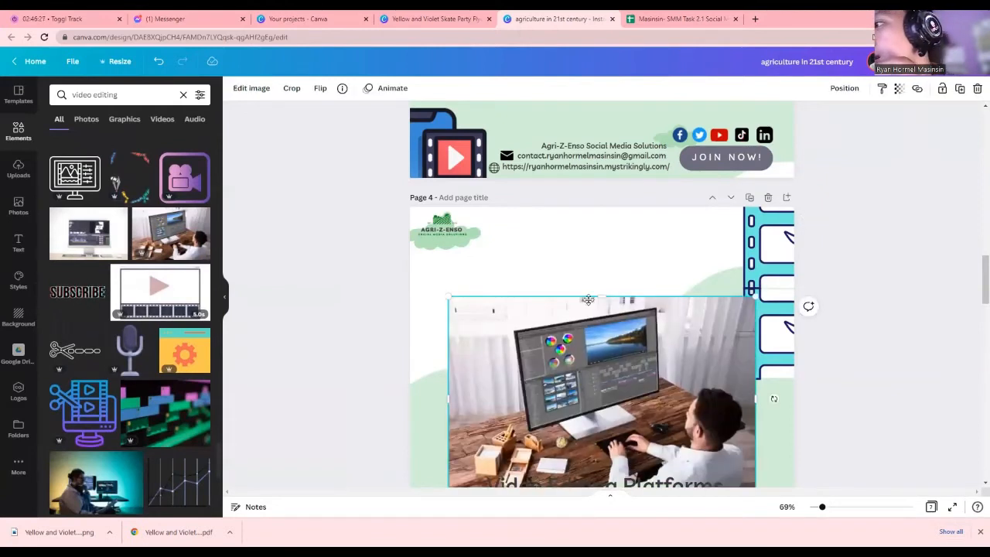
pyautogui.moveTo(588, 301); pyautogui.dragTo(581, 326)
pyautogui.click(249, 88)
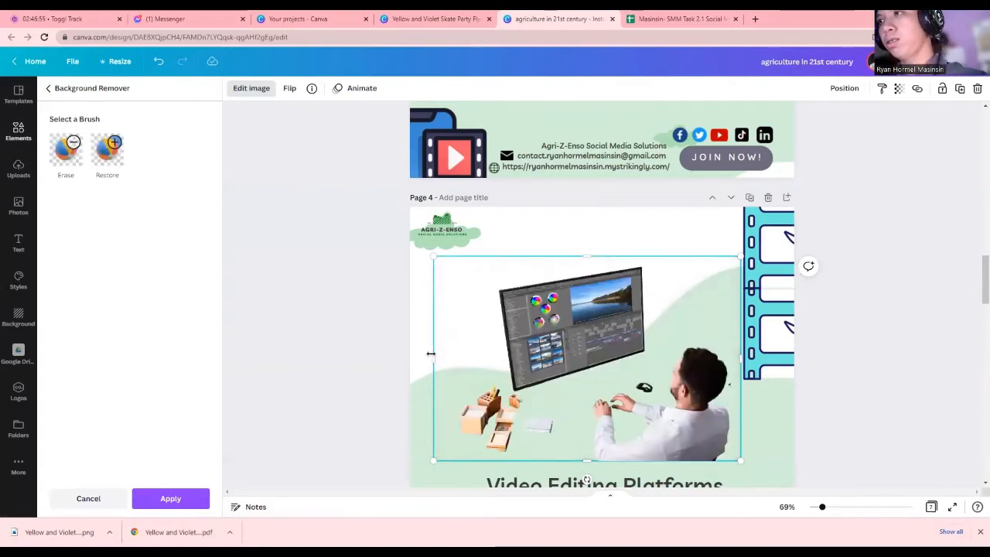
pyautogui.moveTo(431, 353); pyautogui.dragTo(454, 353)
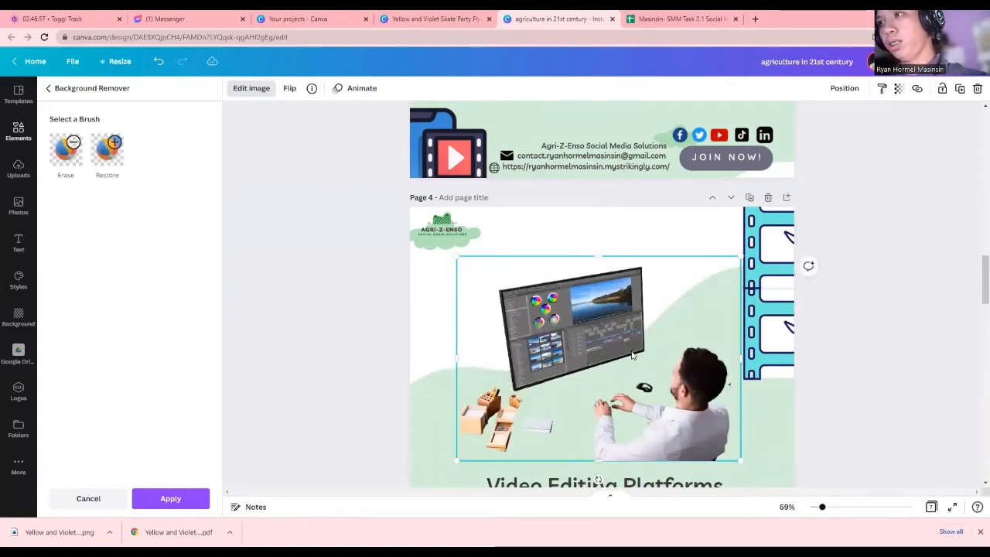
pyautogui.moveTo(631, 355); pyautogui.dragTo(593, 352)
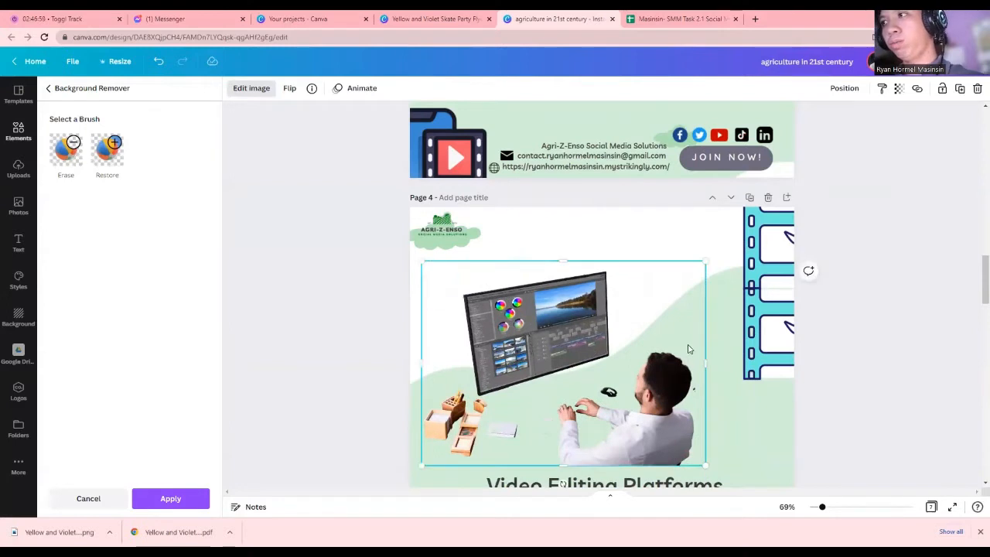
pyautogui.click(89, 498)
# Resize the photo and position it centred above the Video Editing Platforms heading
pyautogui.moveTo(495, 388); pyautogui.dragTo(522, 377)
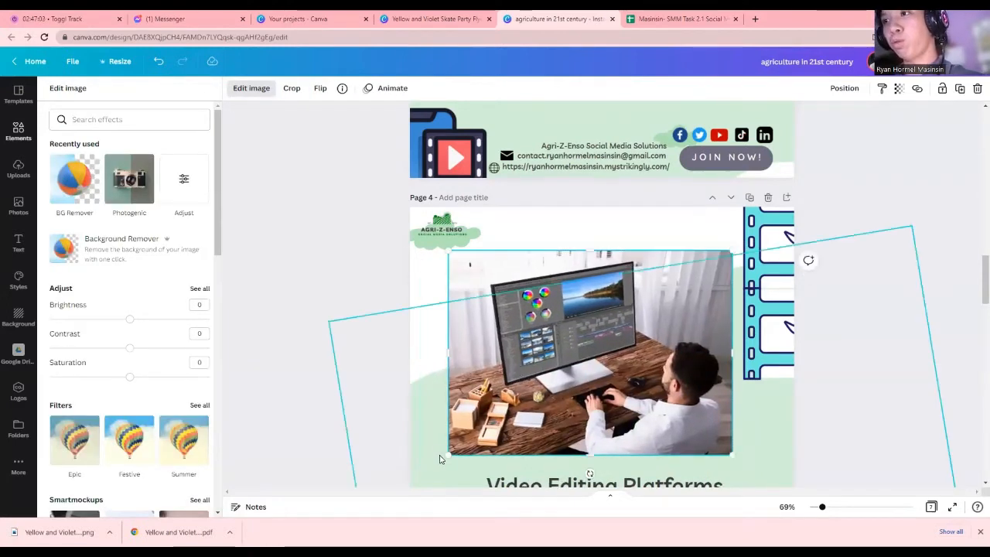
pyautogui.moveTo(450, 454); pyautogui.dragTo(526, 381)
pyautogui.moveTo(692, 371); pyautogui.dragTo(601, 395)
pyautogui.moveTo(639, 424); pyautogui.dragTo(658, 428)
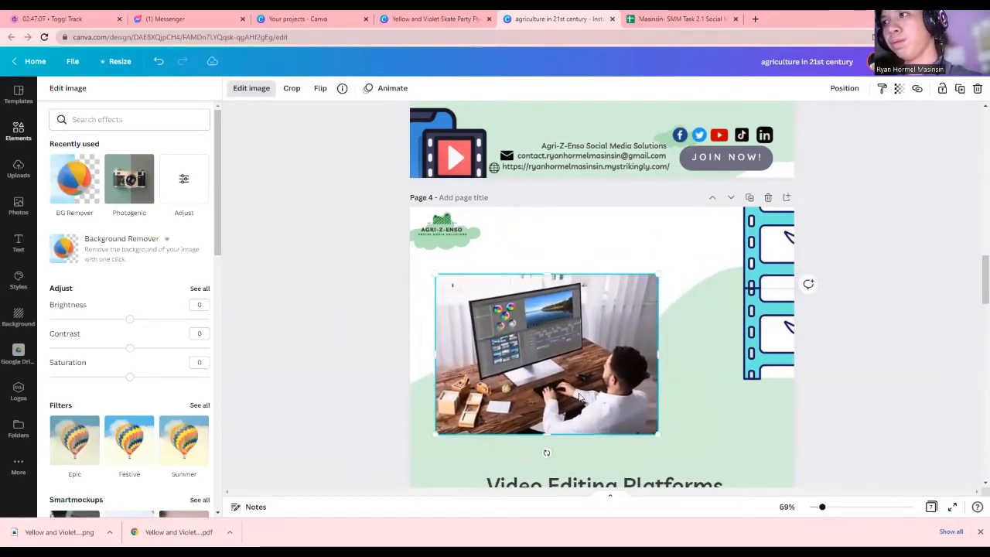
pyautogui.moveTo(577, 396); pyautogui.dragTo(635, 399)
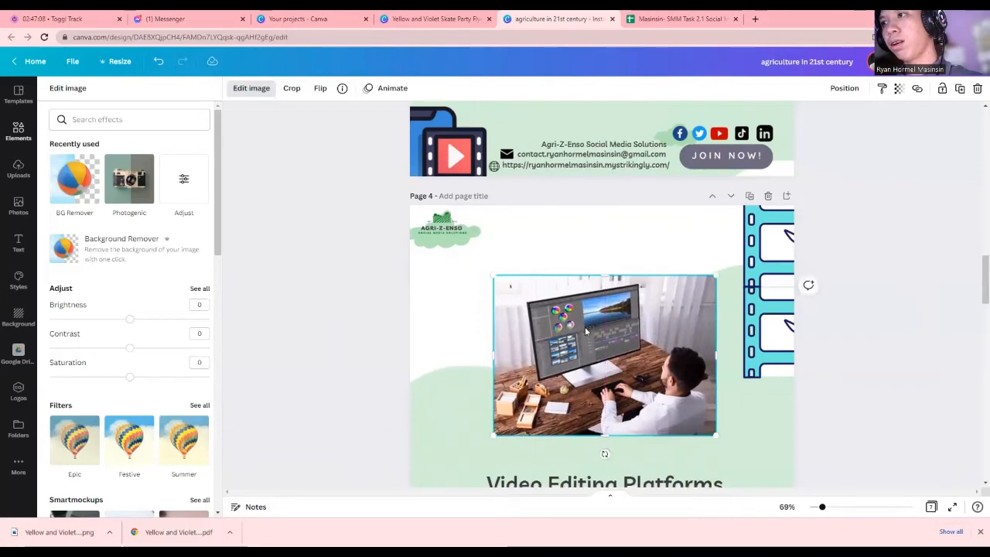
pyautogui.scroll(-2, 689, 320)
pyautogui.moveTo(714, 331); pyautogui.dragTo(727, 344)
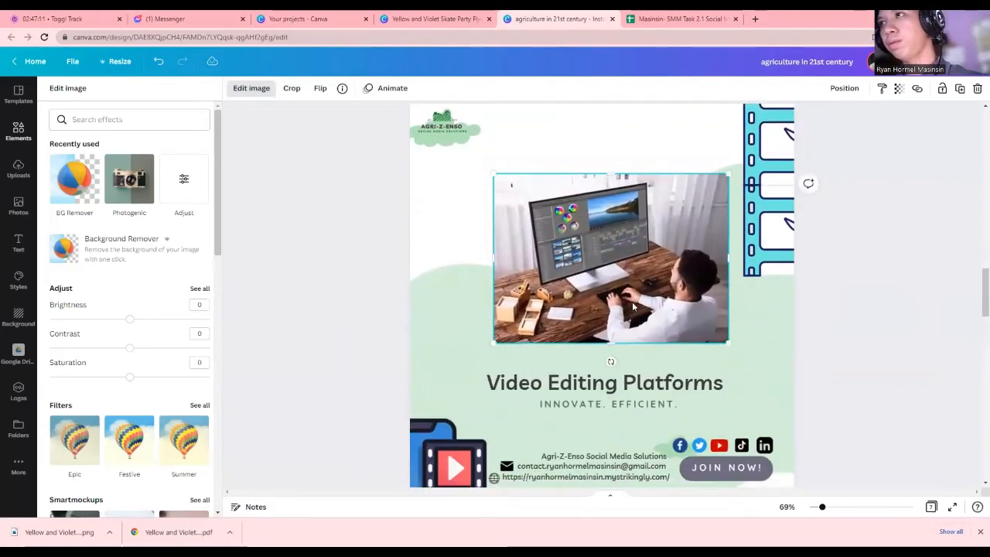
pyautogui.moveTo(653, 304)
pyautogui.mouseDown()
pyautogui.moveTo(601, 294)
pyautogui.moveTo(638, 313)
pyautogui.moveTo(641, 304)
pyautogui.mouseUp()
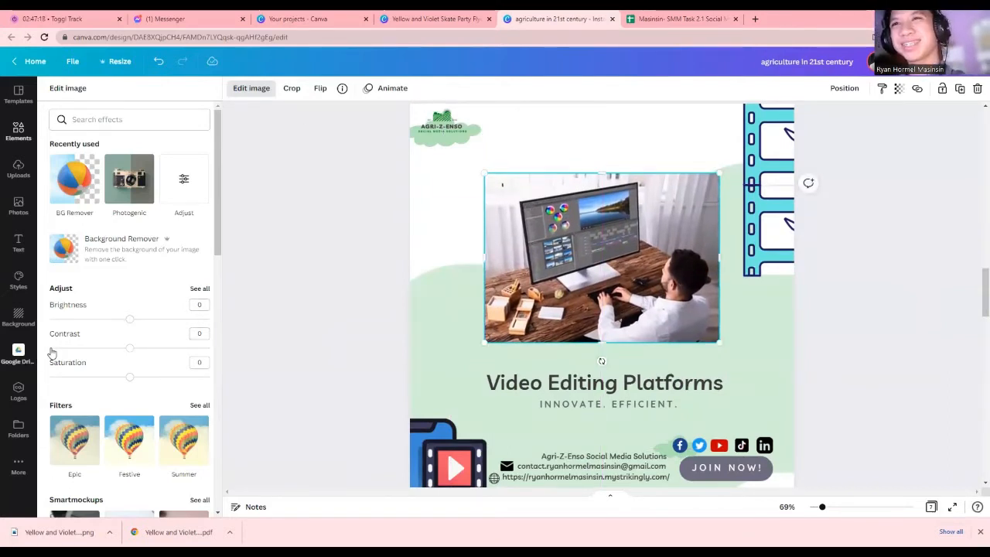
# Search Elements for 'video editing social media' and add the line-art social-media laptop graphic
pyautogui.click(19, 139)
pyautogui.scroll(-2, 99, 232)
pyautogui.scroll(2, 99, 164)
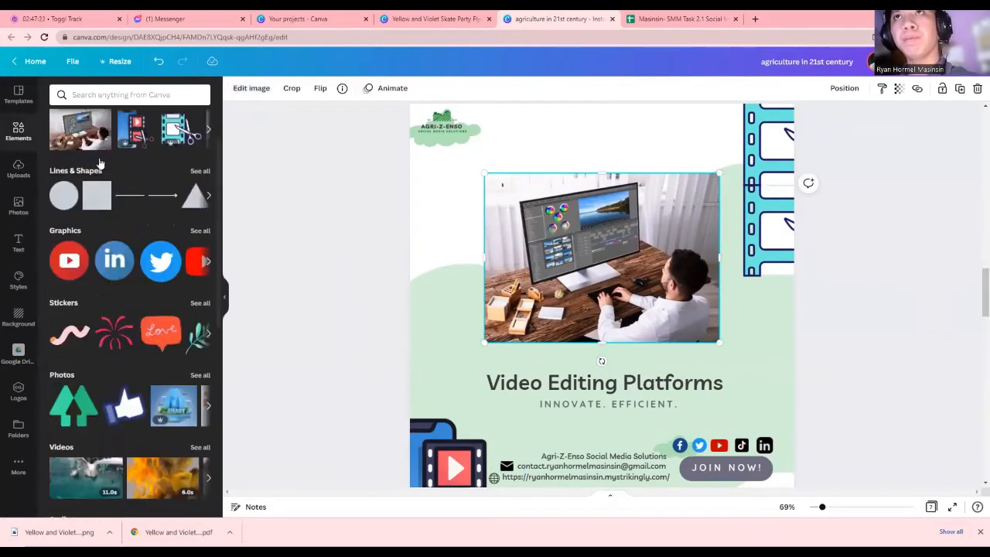
pyautogui.click(97, 94)
pyautogui.write('deo')
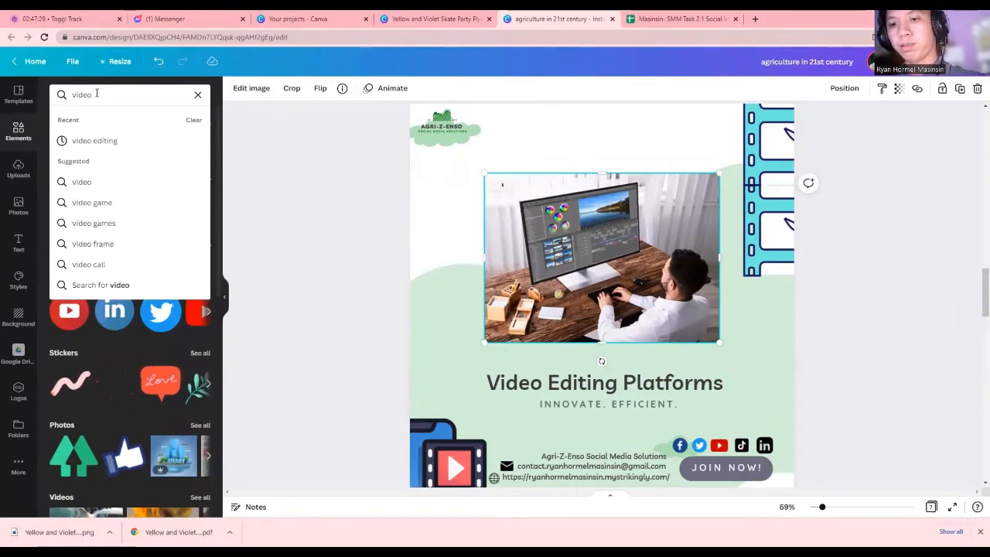
pyautogui.write(' editing social')
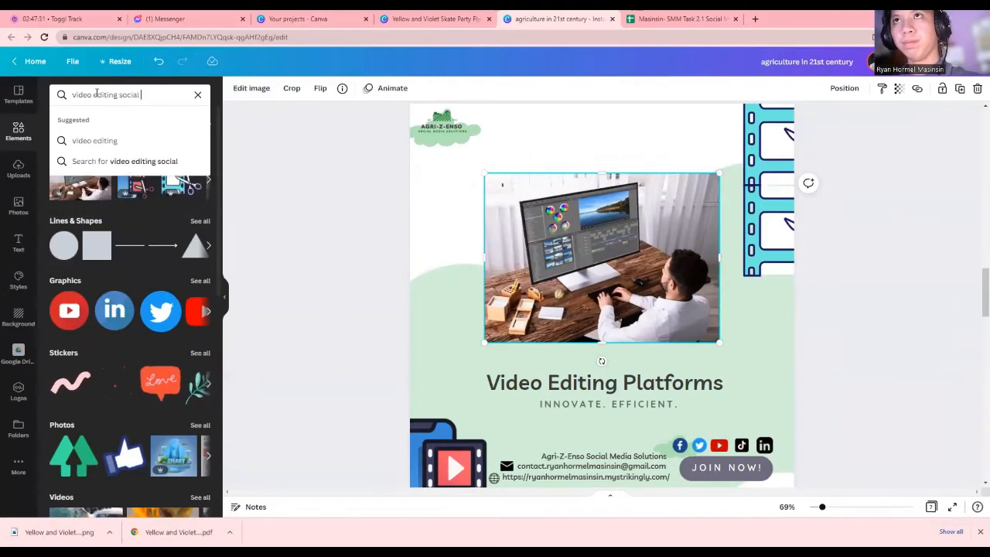
pyautogui.write(' media')
pyautogui.press('Return')
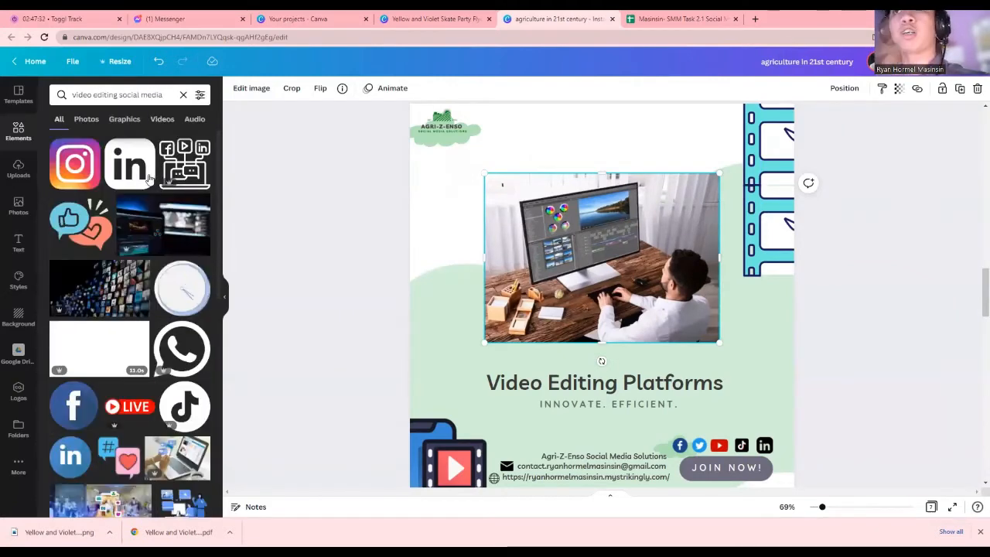
pyautogui.click(174, 168)
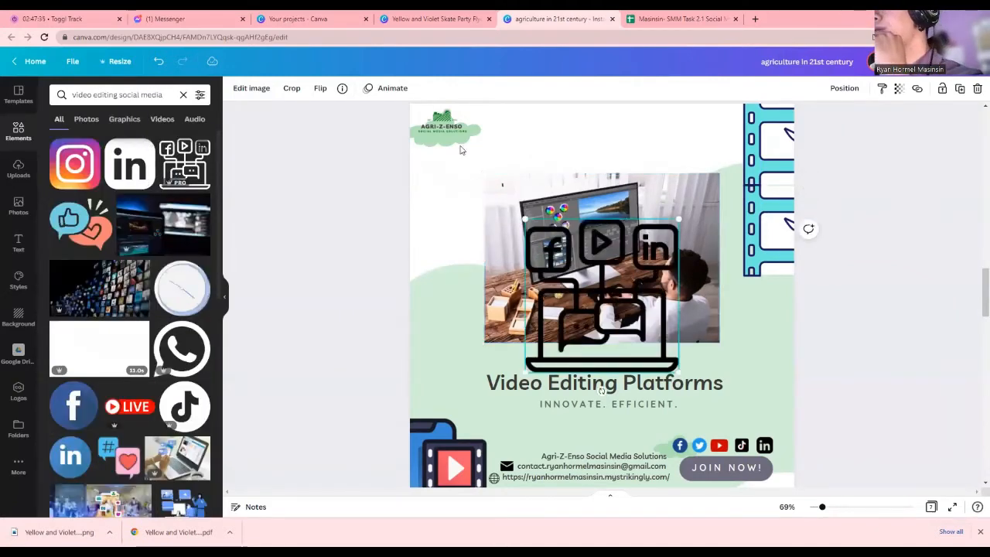
# Move the black icon graphic bottom-left and shift the film-strip decoration down the right edge
pyautogui.moveTo(540, 354); pyautogui.dragTo(455, 495)
pyautogui.click(456, 389)
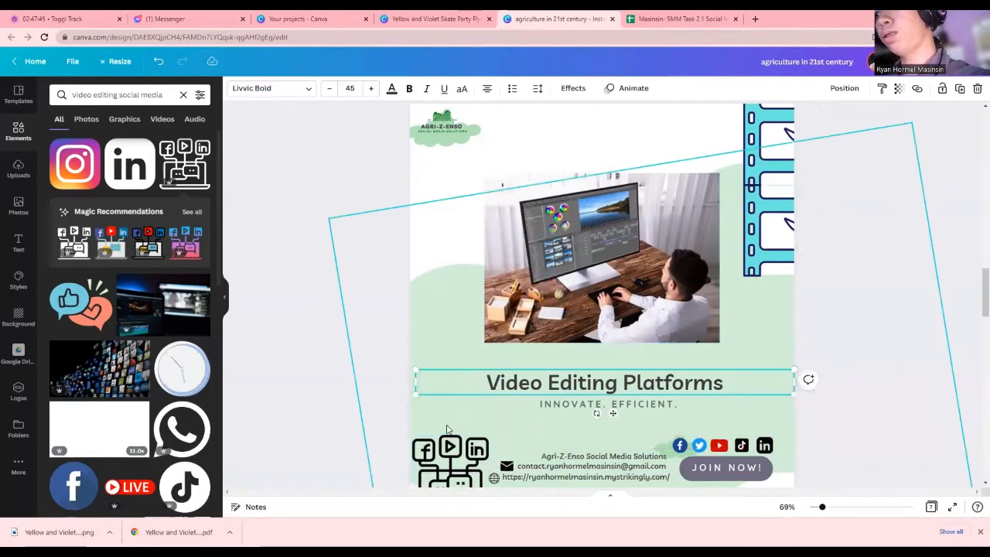
pyautogui.click(447, 429)
pyautogui.click(765, 208)
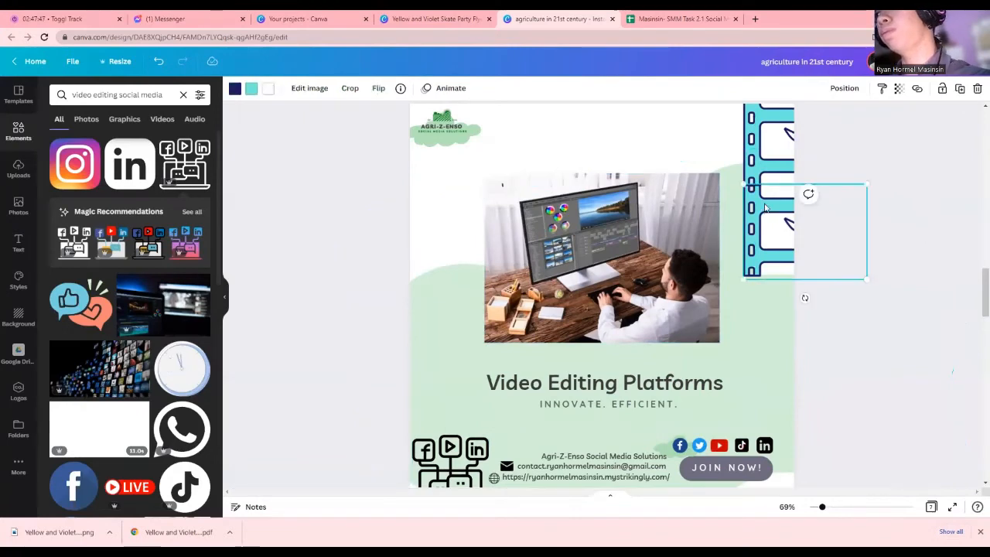
pyautogui.moveTo(765, 207); pyautogui.dragTo(762, 246)
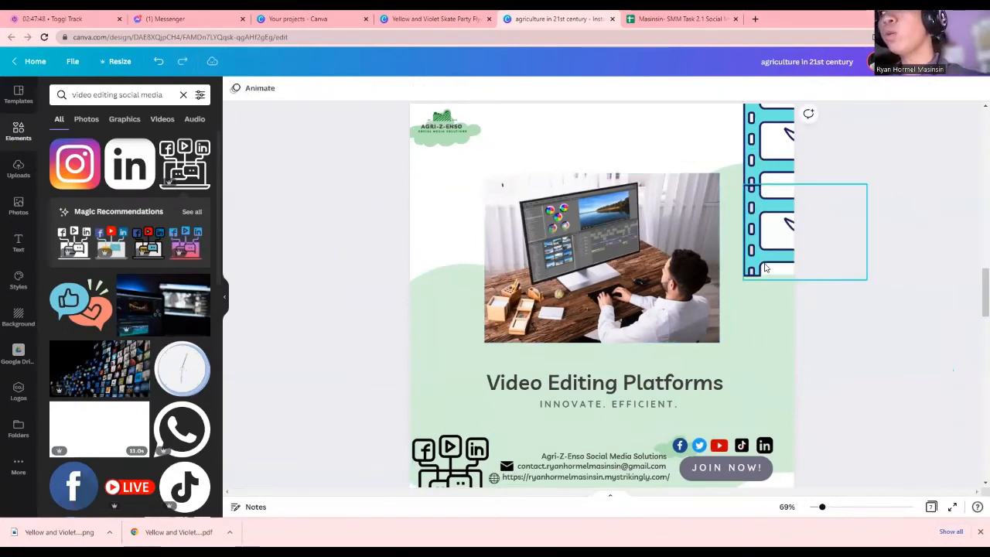
pyautogui.click(759, 355)
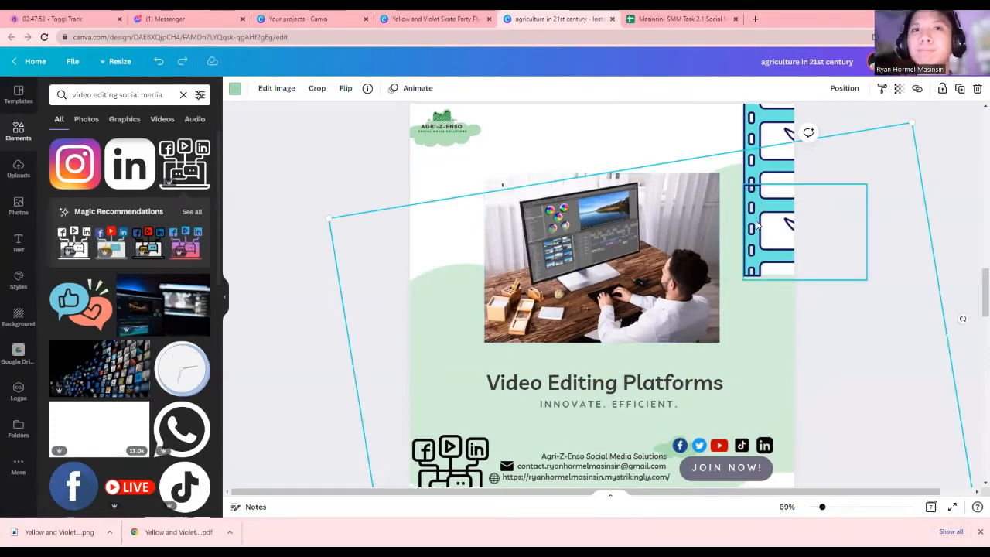
# Replace the black icon with the colourful laptop graphic, shrunk to 194x194 in the bottom-left corner
pyautogui.click(450, 458)
pyautogui.click(147, 257)
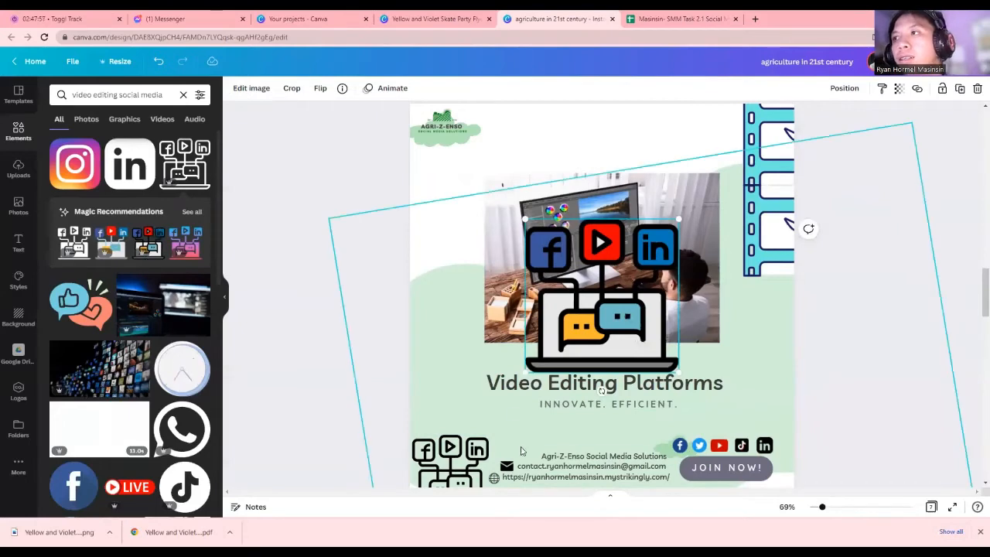
pyautogui.press('Delete')
pyautogui.moveTo(633, 292); pyautogui.dragTo(465, 475)
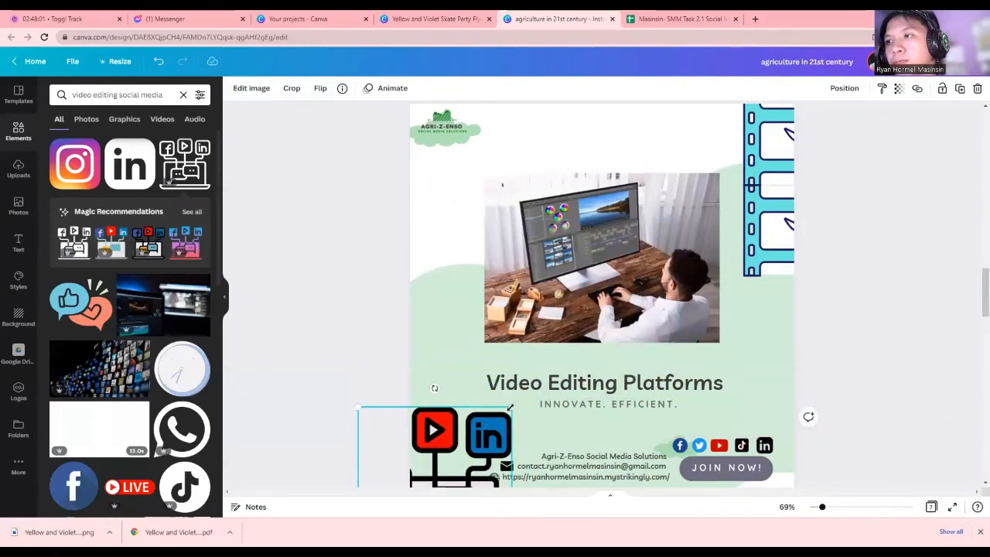
pyautogui.moveTo(510, 407); pyautogui.dragTo(519, 377)
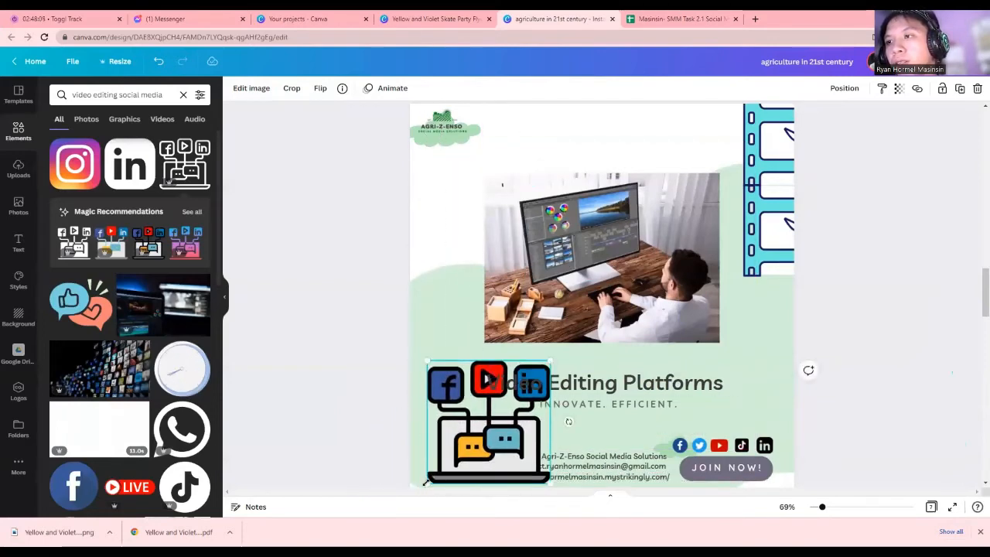
pyautogui.moveTo(425, 481)
pyautogui.mouseDown()
pyautogui.moveTo(475, 423)
pyautogui.moveTo(429, 481)
pyautogui.moveTo(434, 493)
pyautogui.moveTo(440, 479)
pyautogui.mouseUp()
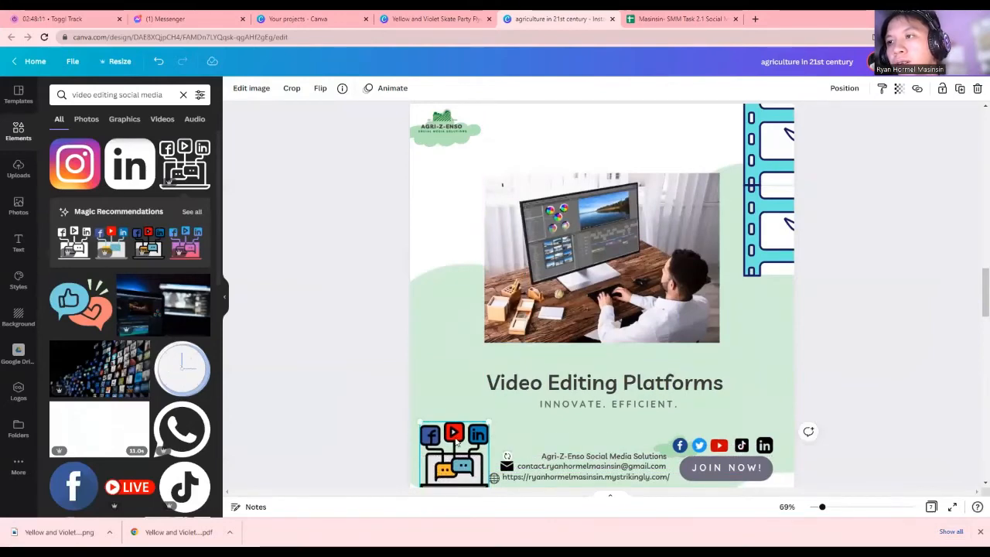
pyautogui.moveTo(457, 442); pyautogui.dragTo(388, 437)
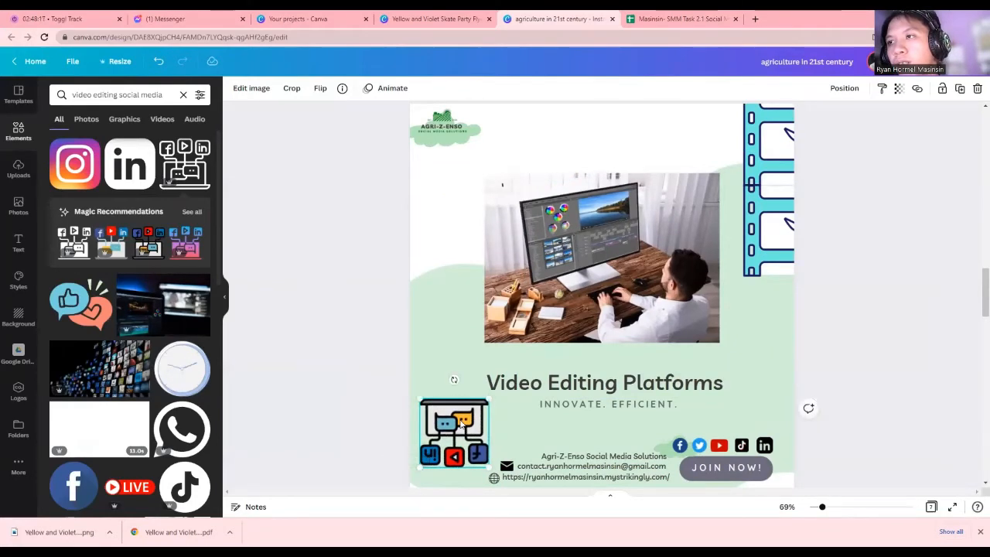
pyautogui.moveTo(460, 425); pyautogui.dragTo(457, 460)
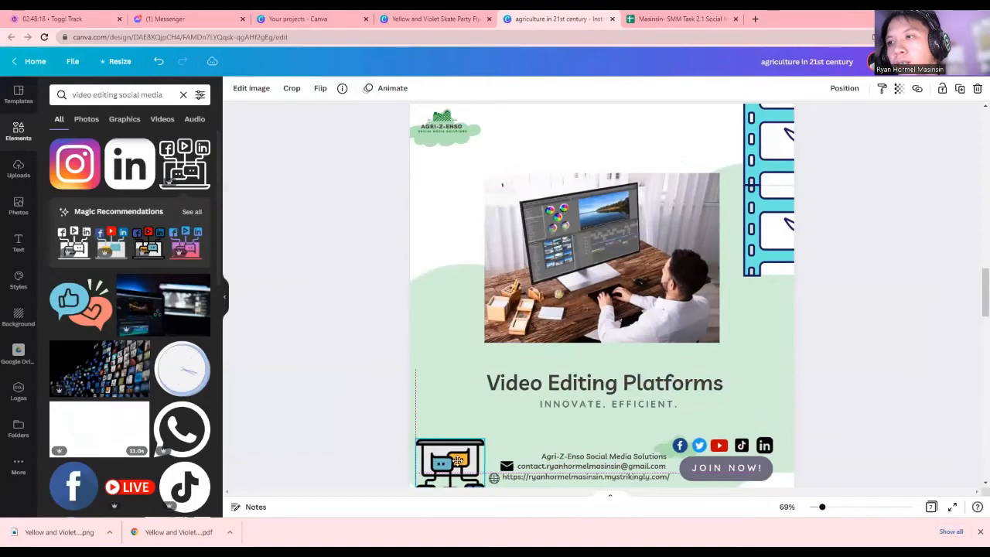
pyautogui.click(453, 389)
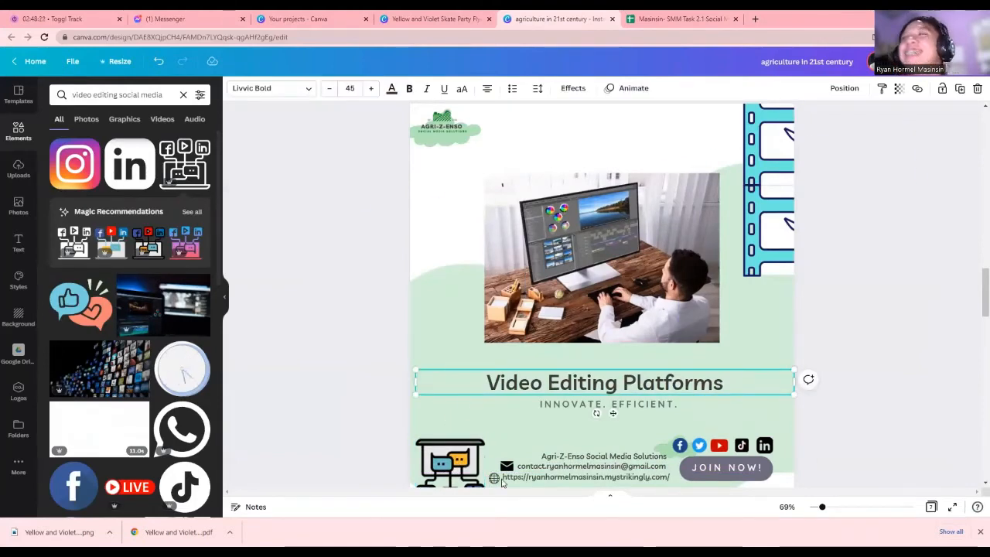
# Duplicate page 4 into page 5 and check the next title in the Google Sheets content calendar
pyautogui.click(764, 309)
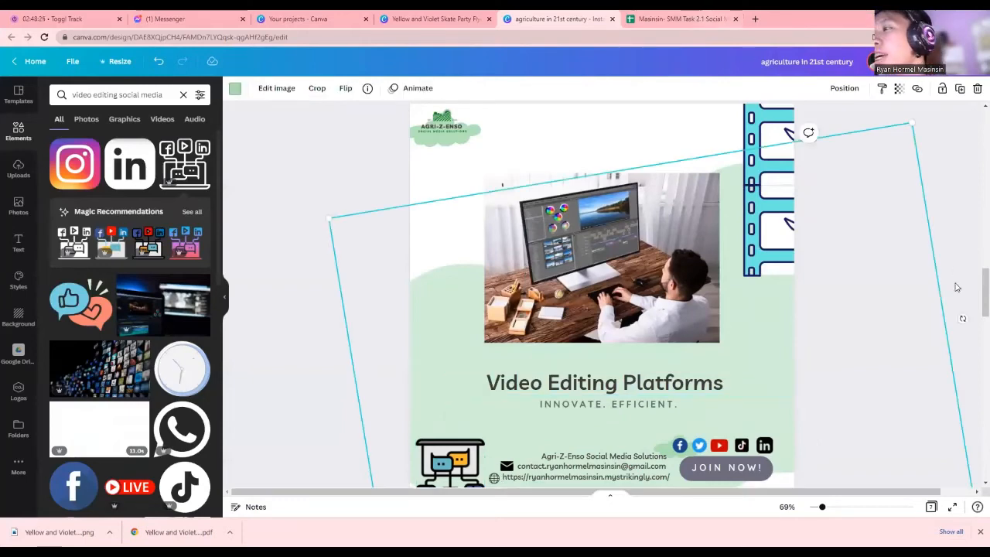
pyautogui.scroll(3, 695, 351)
pyautogui.scroll(-1, 697, 354)
pyautogui.scroll(-4, 699, 348)
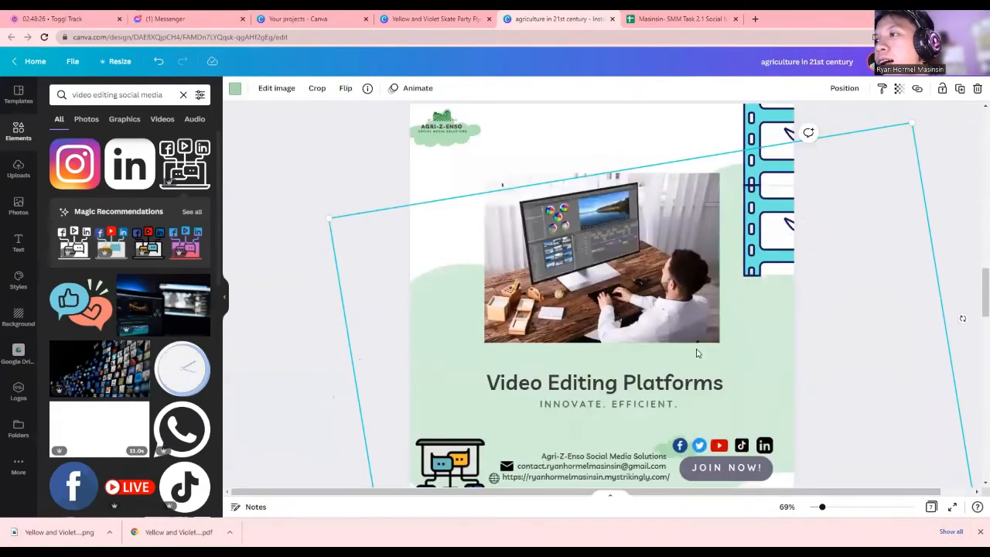
pyautogui.scroll(5, 699, 349)
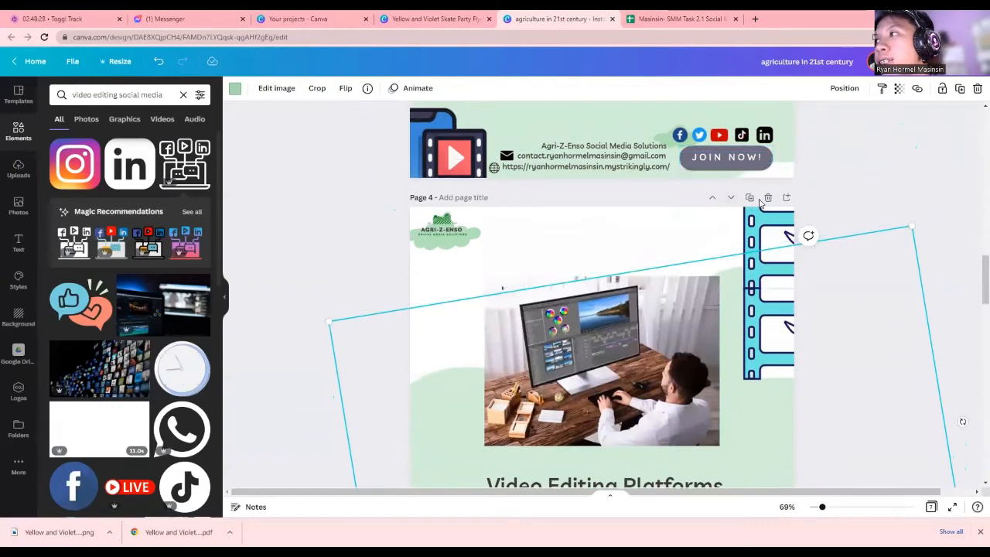
pyautogui.click(749, 198)
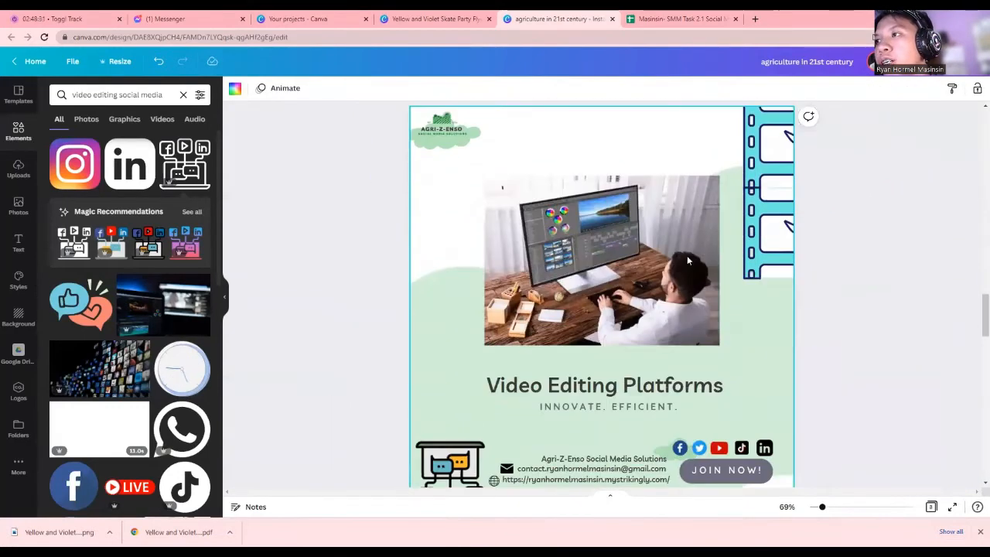
pyautogui.scroll(2, 689, 260)
pyautogui.scroll(-2, 689, 261)
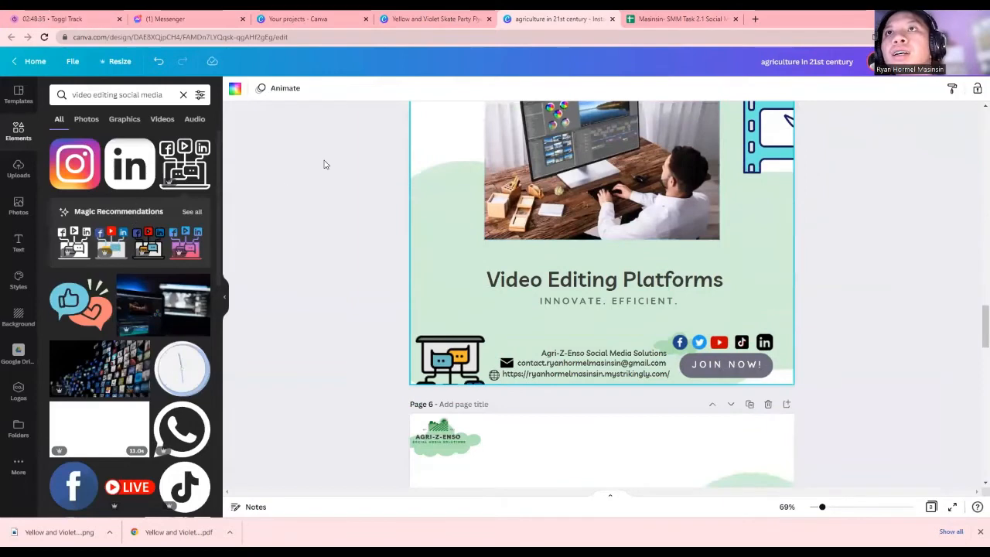
pyautogui.click(586, 184)
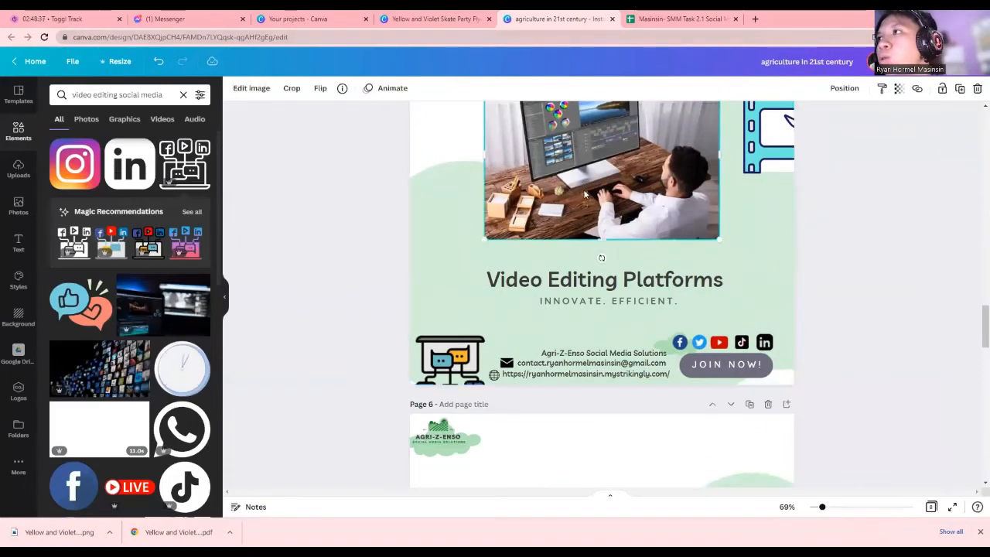
pyautogui.scroll(2, 585, 246)
pyautogui.click(694, 15)
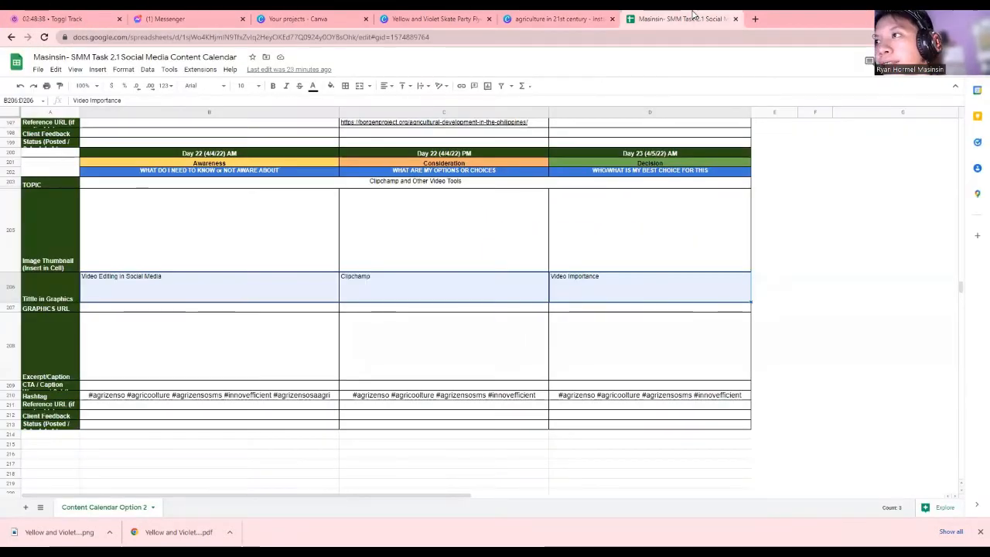
pyautogui.click(552, 16)
# Replace page 5's heading with 'Importance of Video' and delete the man-at-computer photo
pyautogui.doubleClick(598, 437)
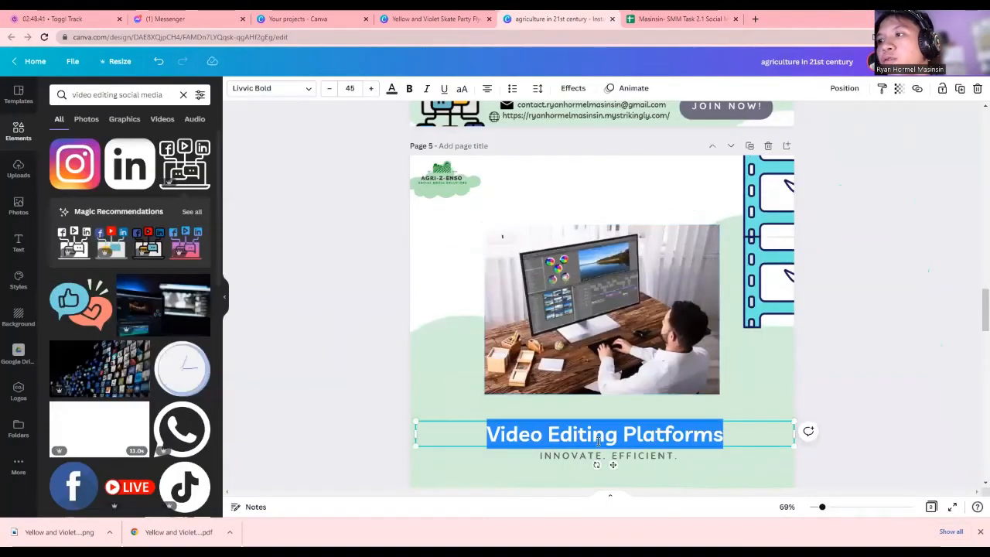
pyautogui.press('BackSpace')
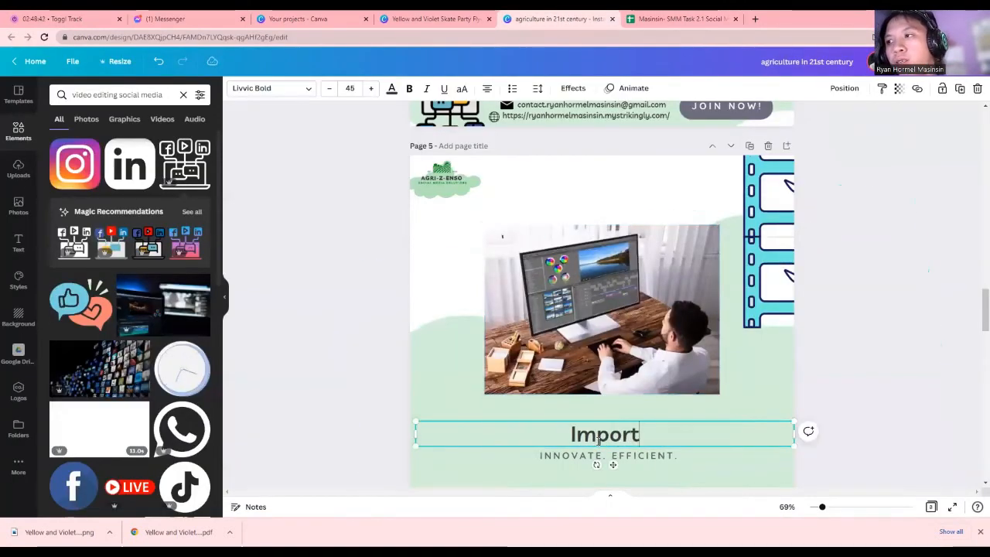
pyautogui.write('Importance of Video')
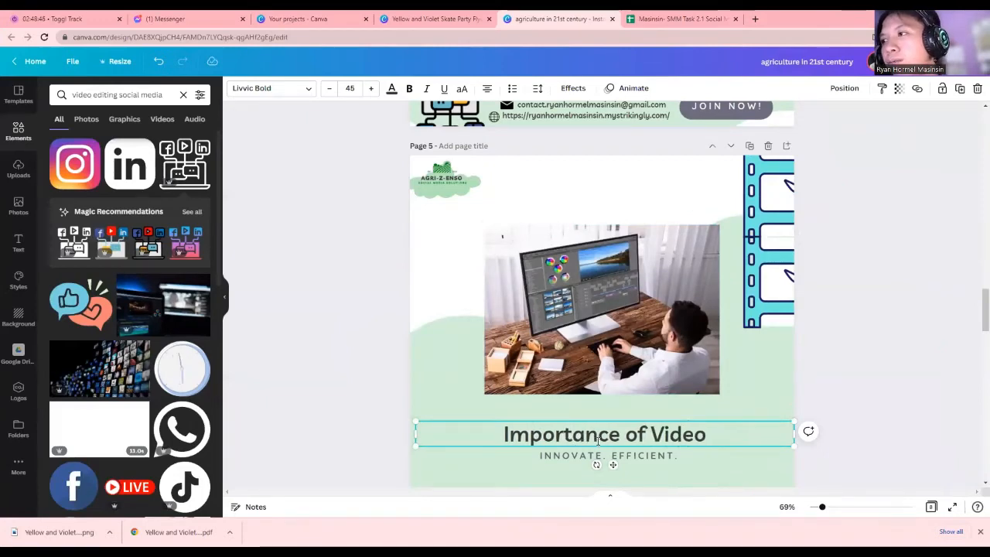
pyautogui.click(654, 317)
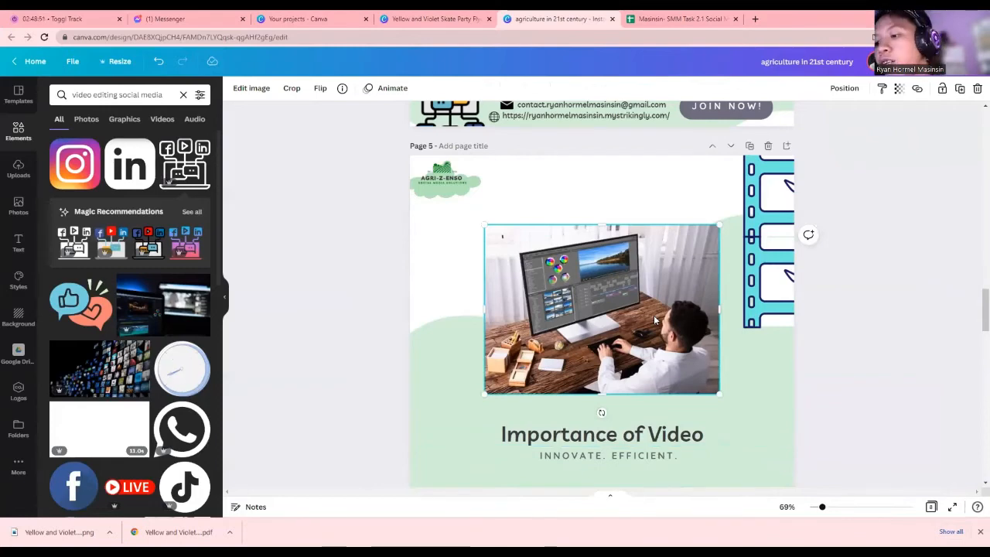
pyautogui.press('Delete')
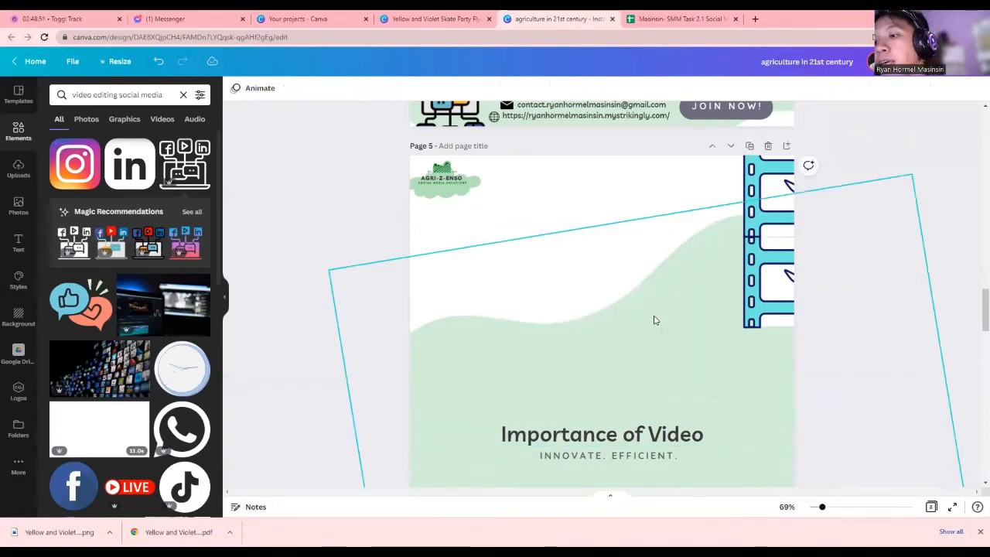
# Add the phone social-media video to page 5, crop both sides, shrink it, and place it above the title
pyautogui.click(764, 292)
pyautogui.scroll(-2, 136, 370)
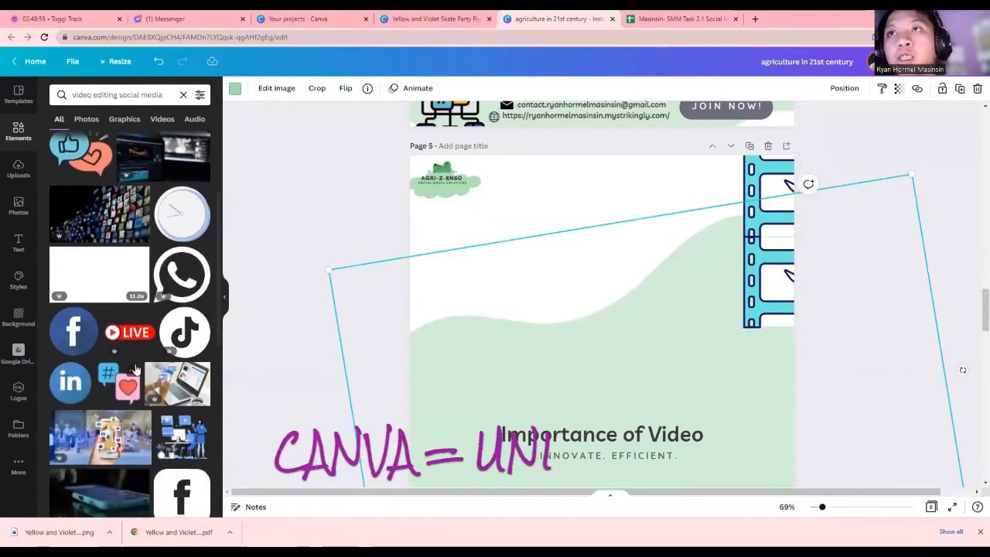
pyautogui.scroll(-3, 135, 370)
pyautogui.click(114, 240)
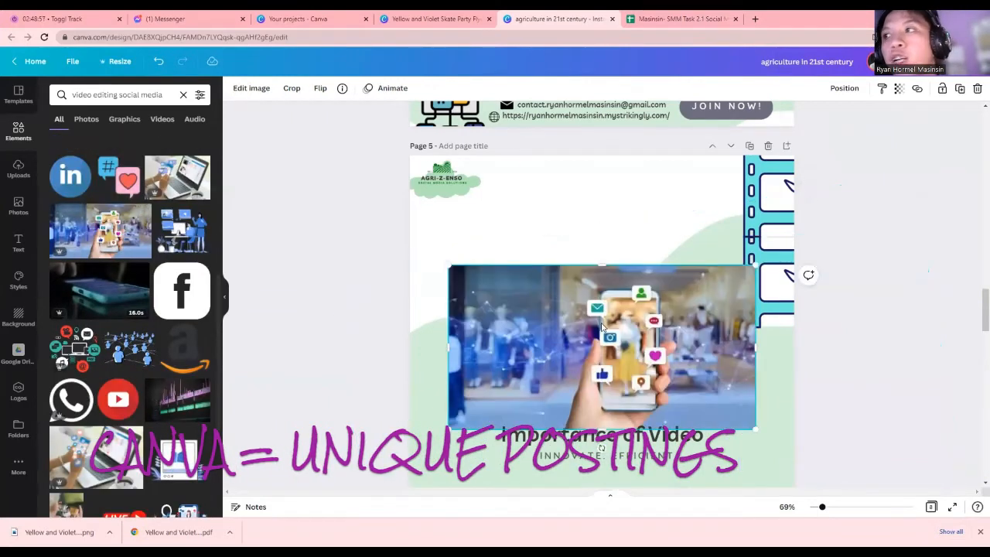
pyautogui.moveTo(589, 357); pyautogui.dragTo(557, 328)
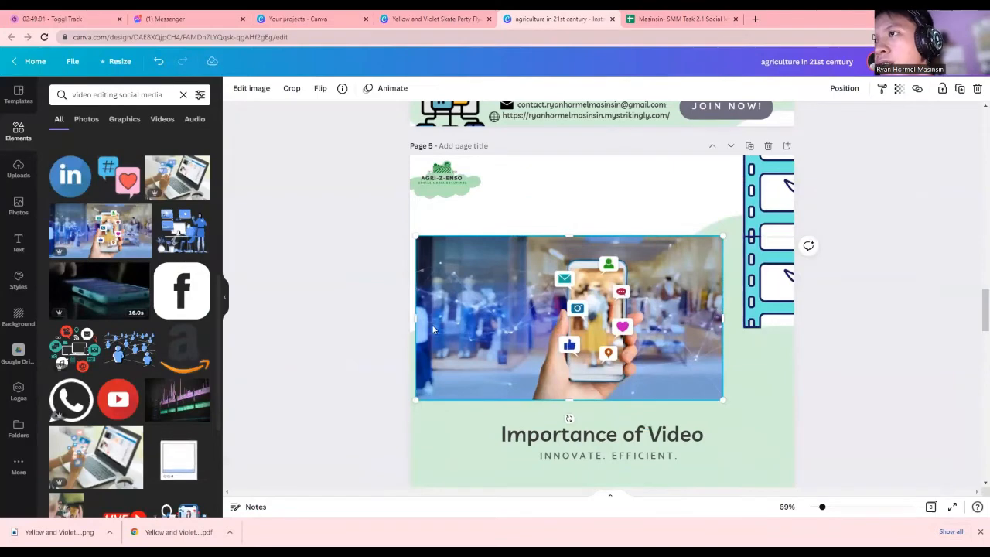
pyautogui.moveTo(416, 317); pyautogui.dragTo(489, 325)
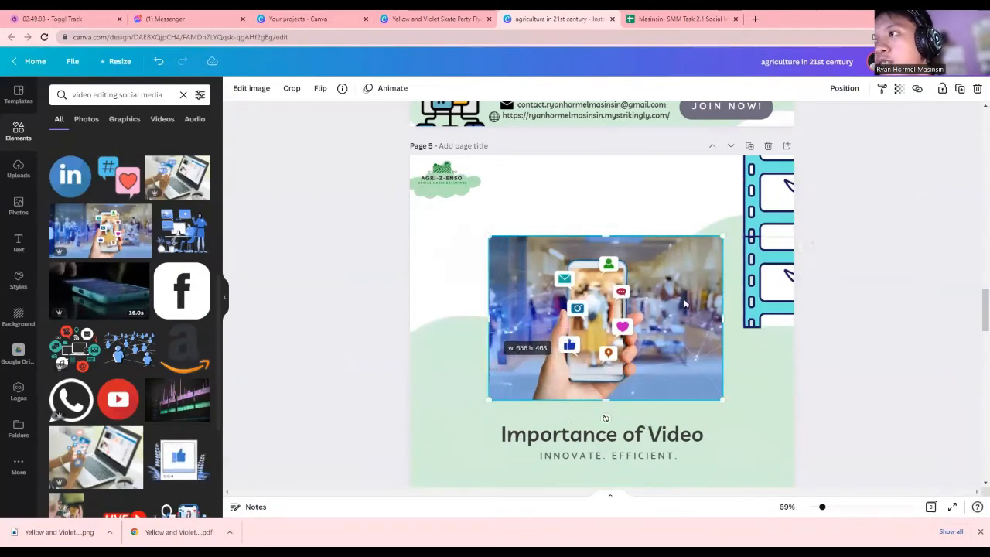
pyautogui.moveTo(717, 317); pyautogui.dragTo(692, 325)
pyautogui.moveTo(641, 307); pyautogui.dragTo(602, 304)
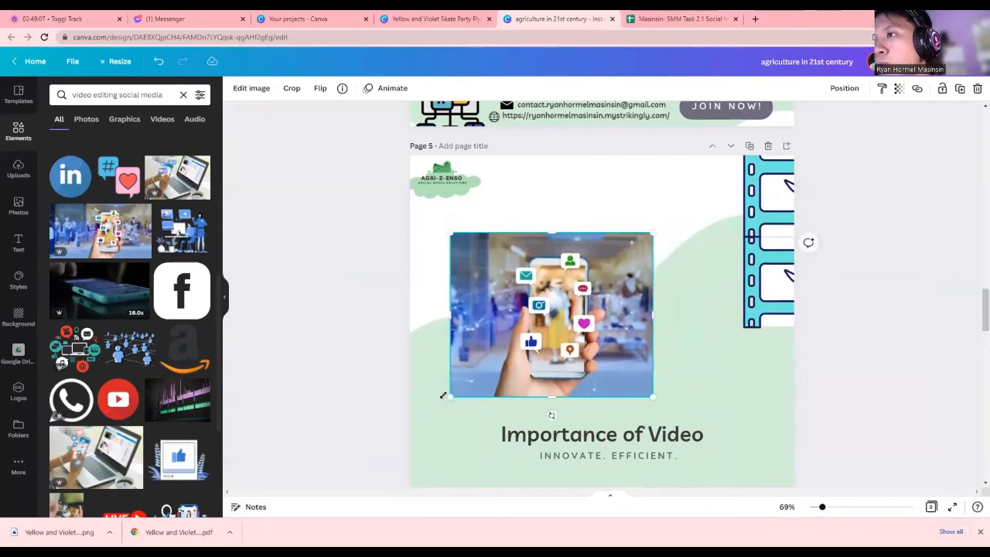
pyautogui.moveTo(465, 394); pyautogui.dragTo(458, 397)
pyautogui.moveTo(502, 343)
pyautogui.mouseDown()
pyautogui.moveTo(497, 318)
pyautogui.moveTo(509, 325)
pyautogui.mouseUp()
pyautogui.click(255, 89)
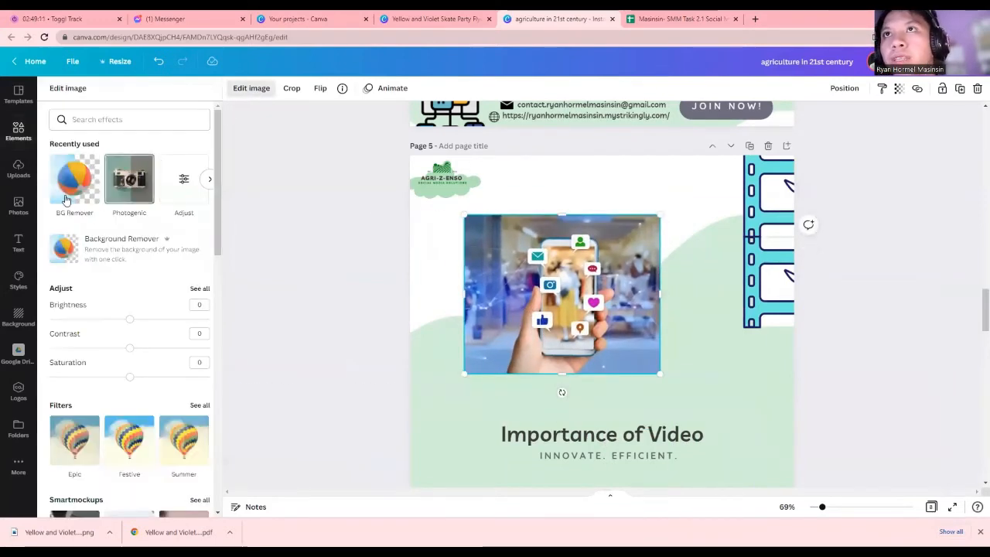
# Try background removal on the phone image, undo it, then enlarge and reposition the image
pyautogui.click(70, 197)
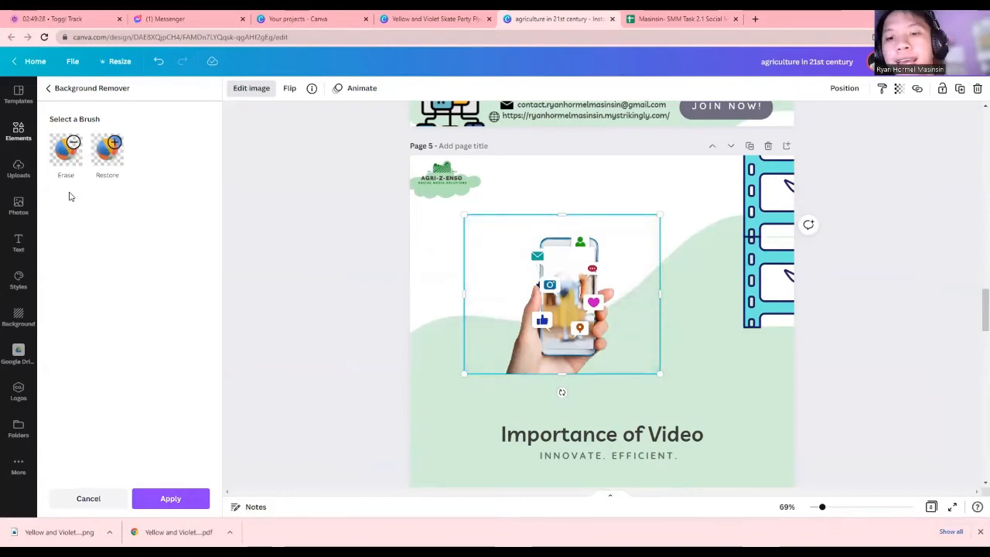
pyautogui.hotkey('ctrl', 'z')
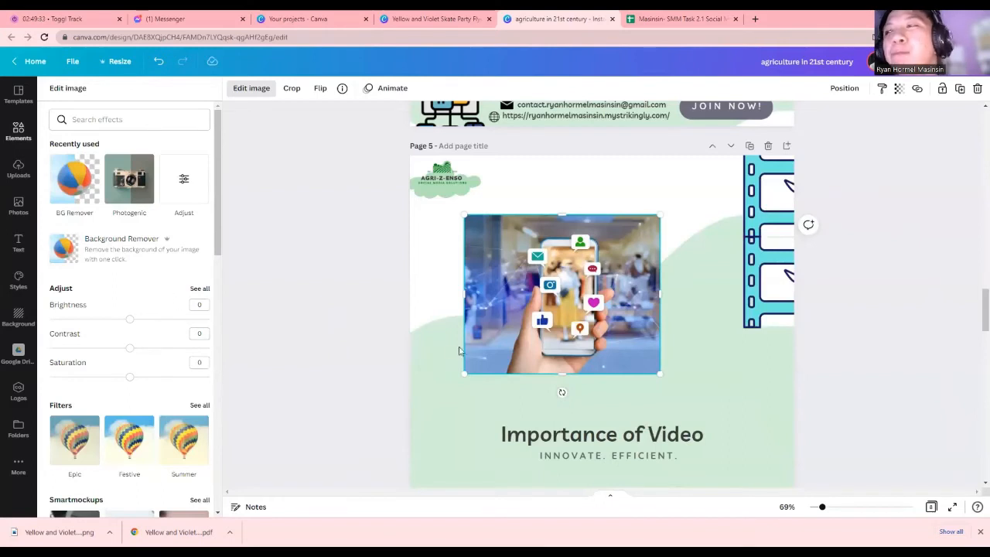
pyautogui.moveTo(659, 373); pyautogui.dragTo(680, 391)
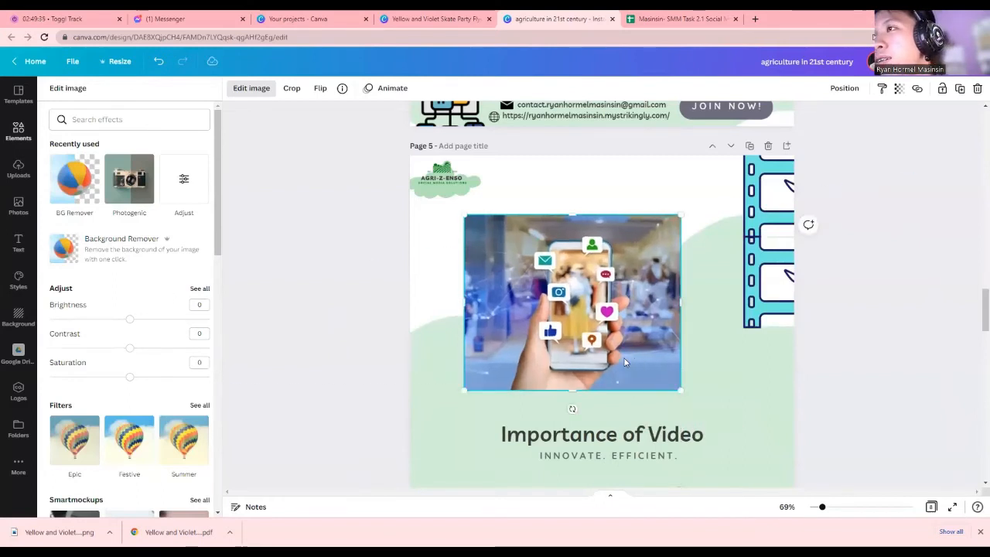
pyautogui.moveTo(625, 362)
pyautogui.mouseDown()
pyautogui.moveTo(608, 364)
pyautogui.moveTo(620, 373)
pyautogui.mouseUp()
# Inspect the film-strip decorations and rotated green shape along page 5's right edge
pyautogui.scroll(-2, 594, 238)
pyautogui.scroll(1, 619, 232)
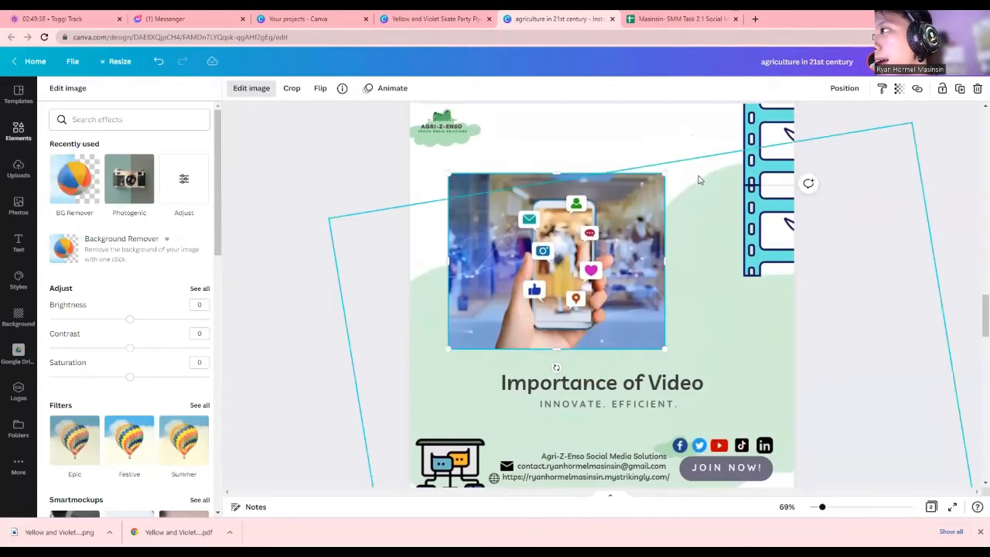
pyautogui.click(769, 215)
pyautogui.scroll(2, 733, 325)
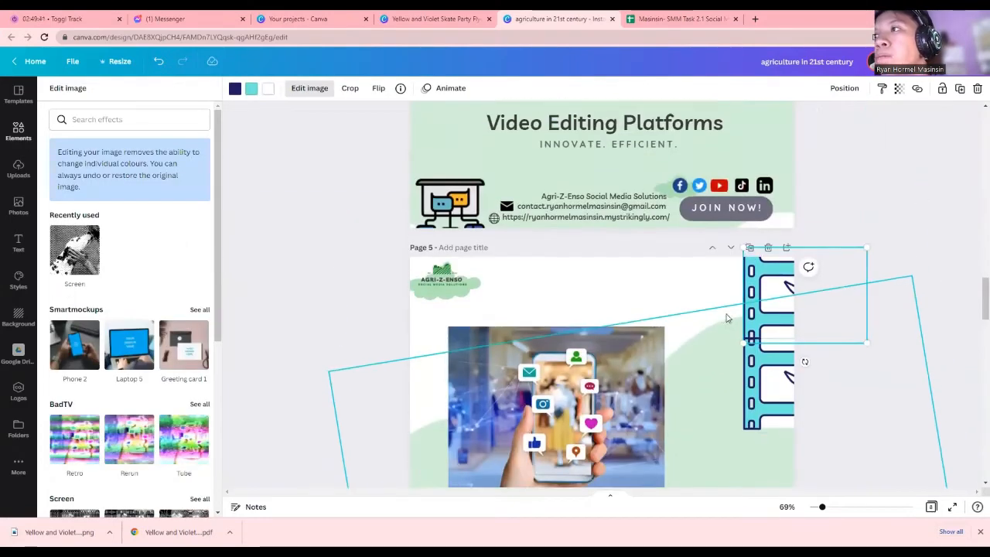
pyautogui.scroll(-1, 742, 348)
pyautogui.click(756, 378)
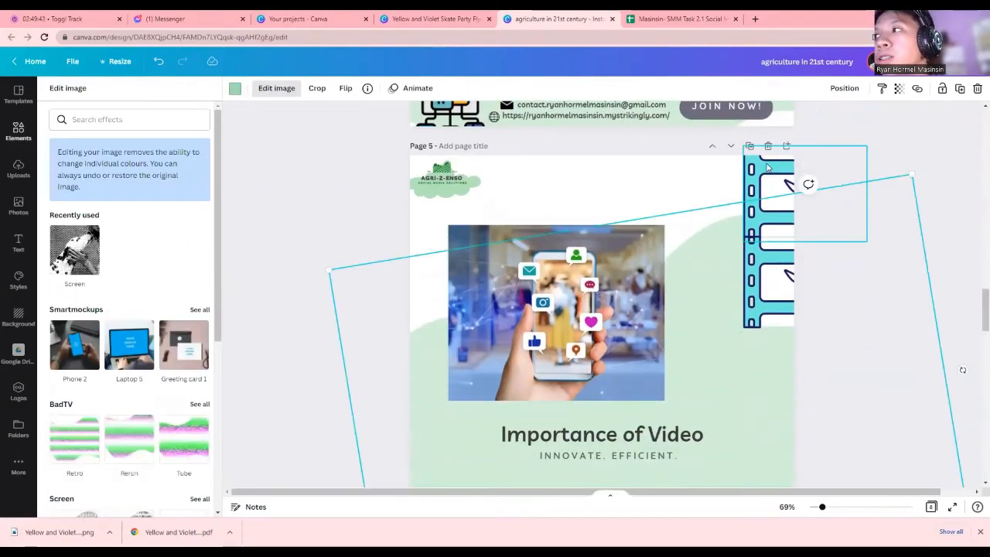
pyautogui.click(765, 203)
pyautogui.click(768, 281)
pyautogui.click(762, 377)
pyautogui.click(769, 228)
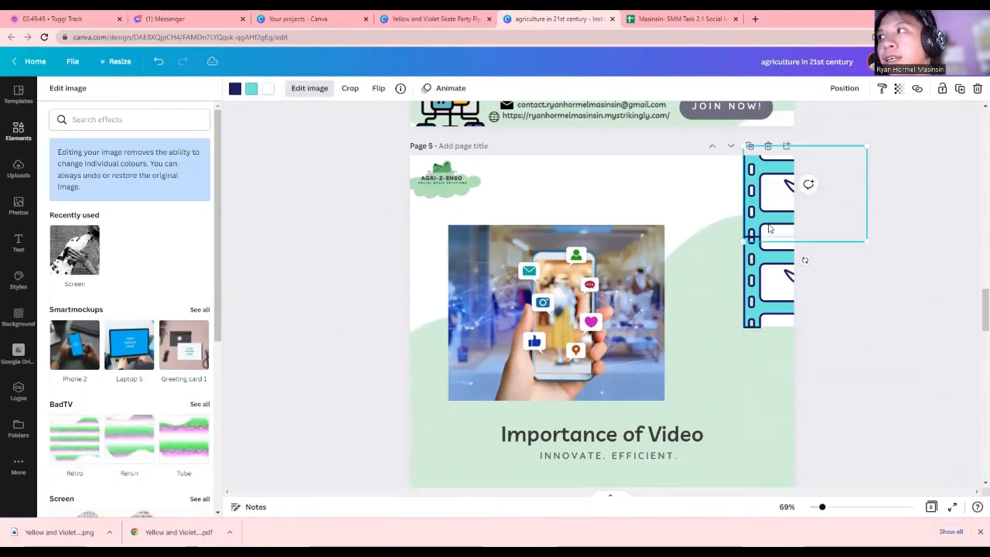
pyautogui.scroll(3, 806, 453)
pyautogui.scroll(-2, 806, 293)
pyautogui.scroll(3, 742, 348)
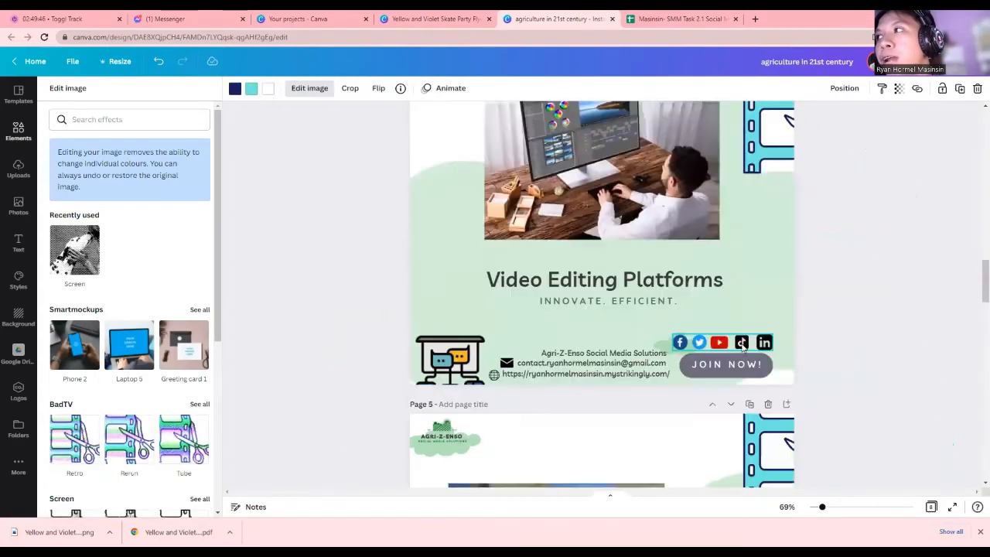
pyautogui.scroll(12, 742, 284)
pyautogui.scroll(-7, 743, 287)
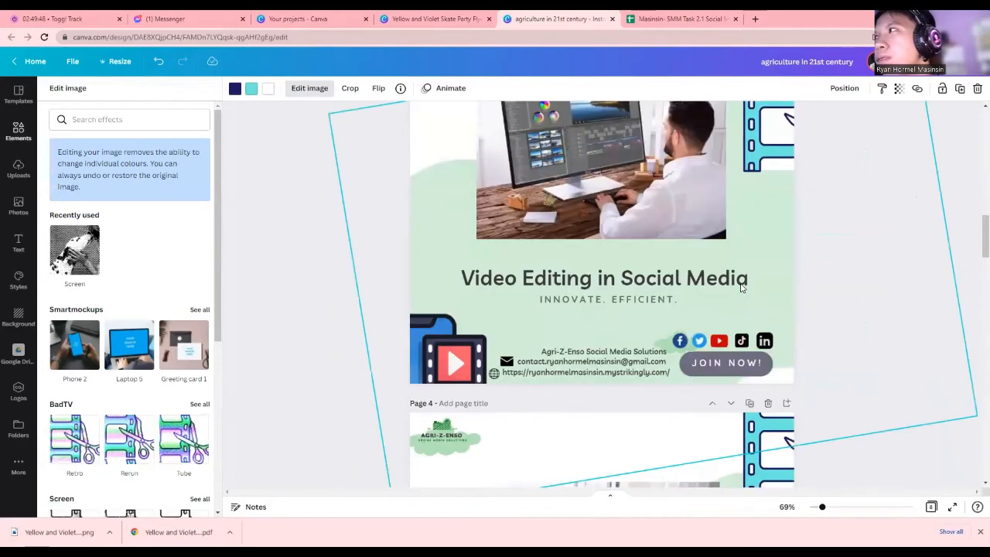
pyautogui.scroll(-10, 741, 288)
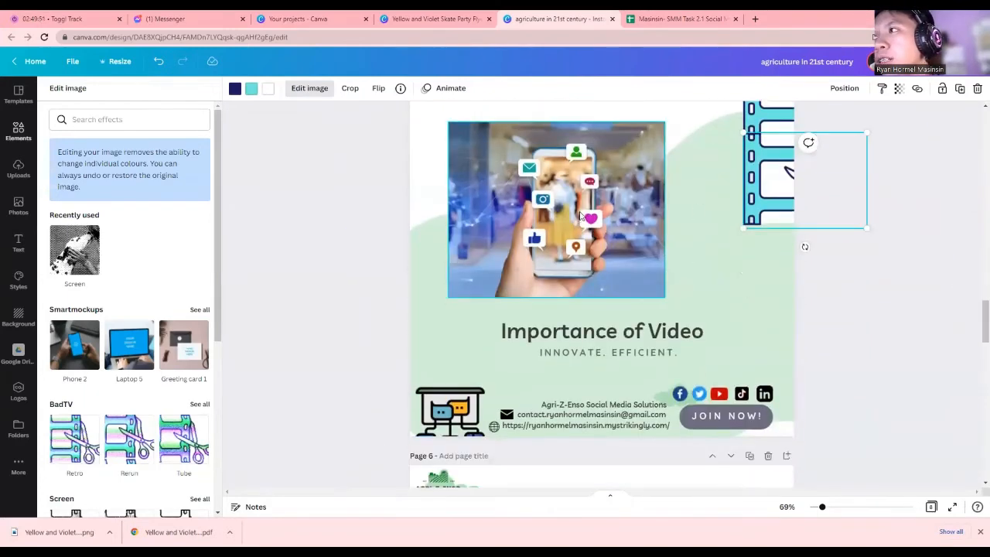
# Nudge the phone image right and resize it from its corner, centred above the title
pyautogui.click(611, 219)
pyautogui.moveTo(611, 219); pyautogui.dragTo(620, 219)
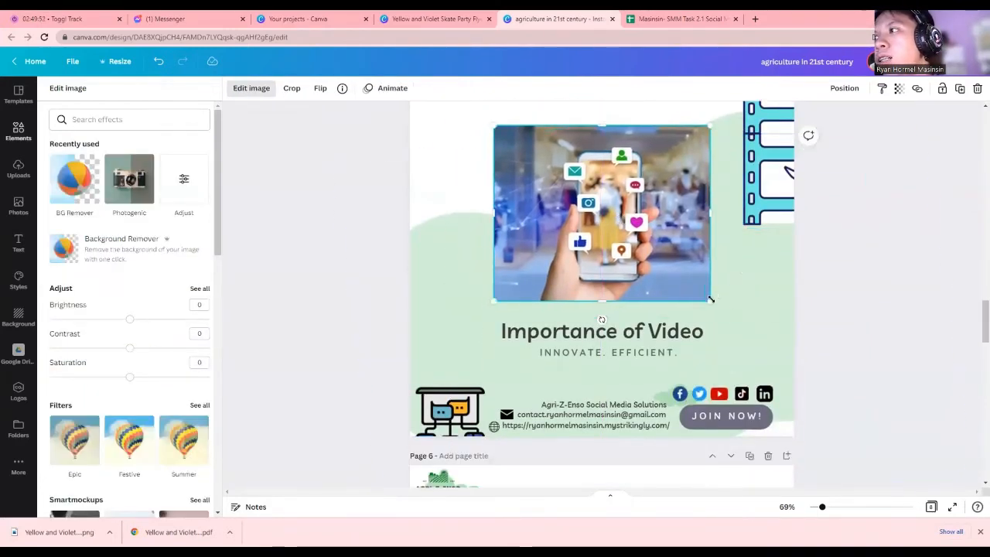
pyautogui.moveTo(711, 301); pyautogui.dragTo(668, 294)
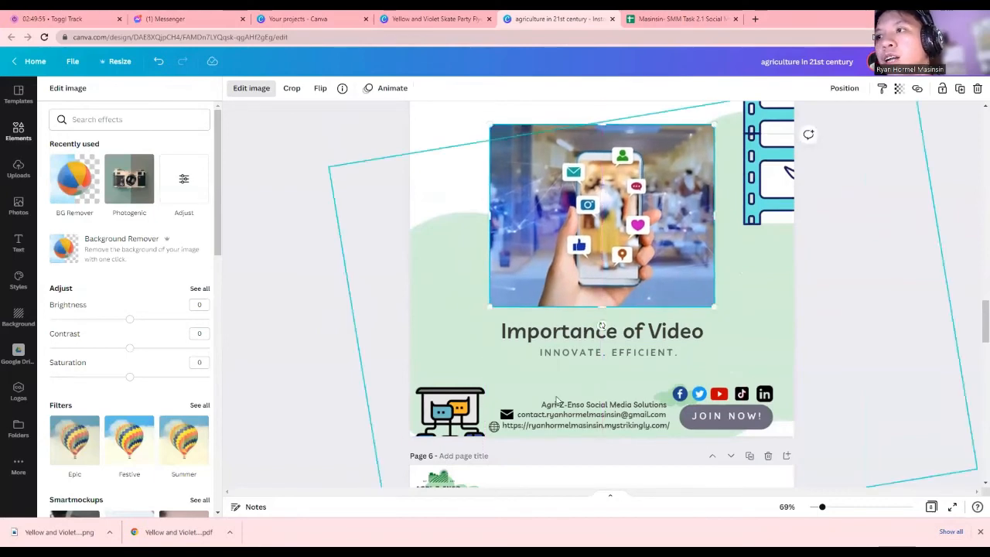
pyautogui.click(479, 409)
# Swap the chat-and-monitor icon for the FOLLOW/MESSAGE graphic, shrunk and tilted about 51° bottom-left
pyautogui.press('Delete')
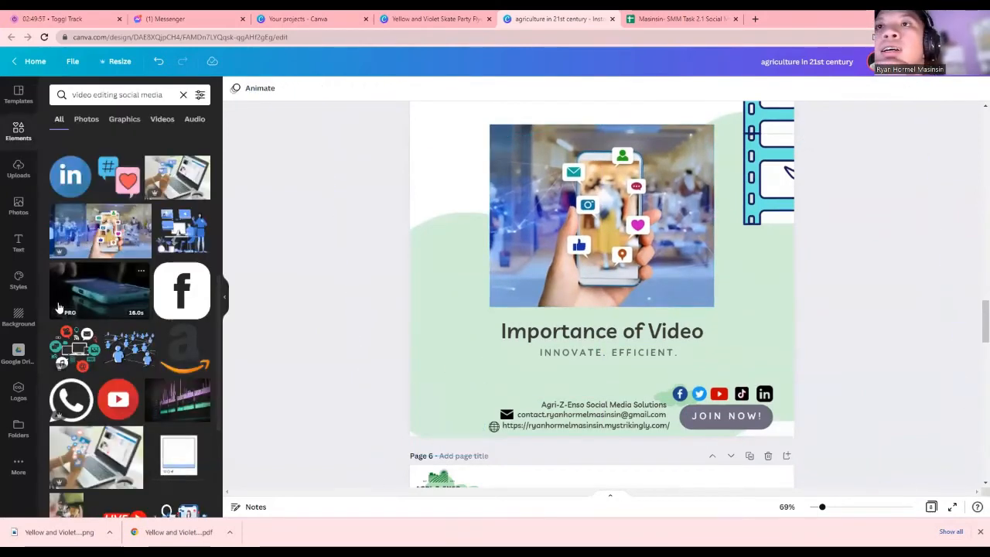
pyautogui.scroll(-5, 56, 306)
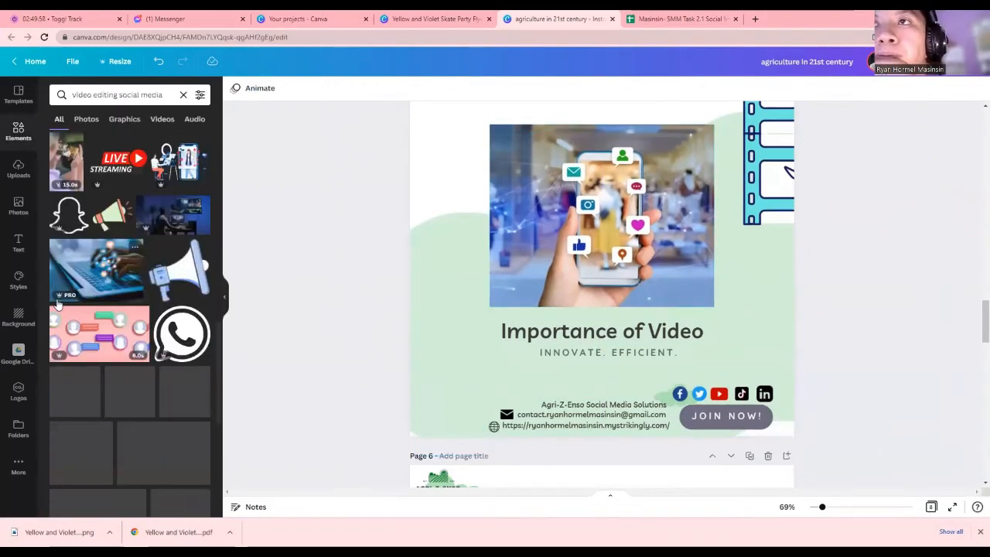
pyautogui.scroll(-5, 57, 306)
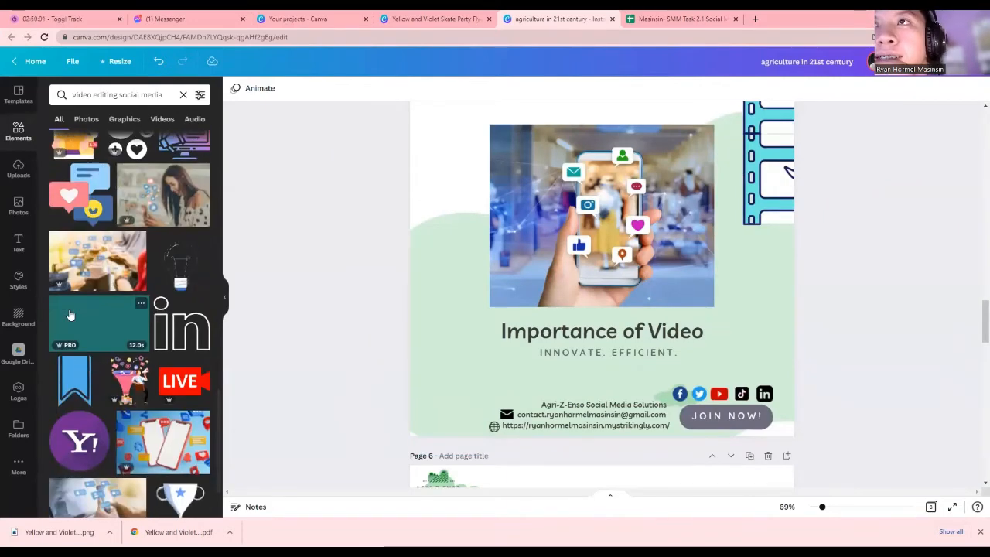
pyautogui.scroll(-4, 69, 316)
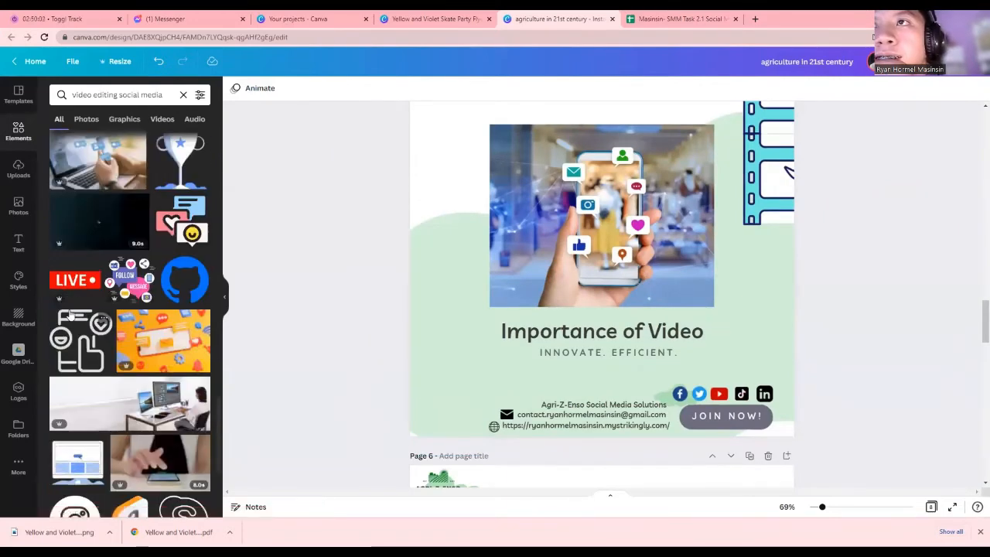
pyautogui.moveTo(136, 286); pyautogui.dragTo(490, 349)
pyautogui.moveTo(527, 293); pyautogui.dragTo(441, 394)
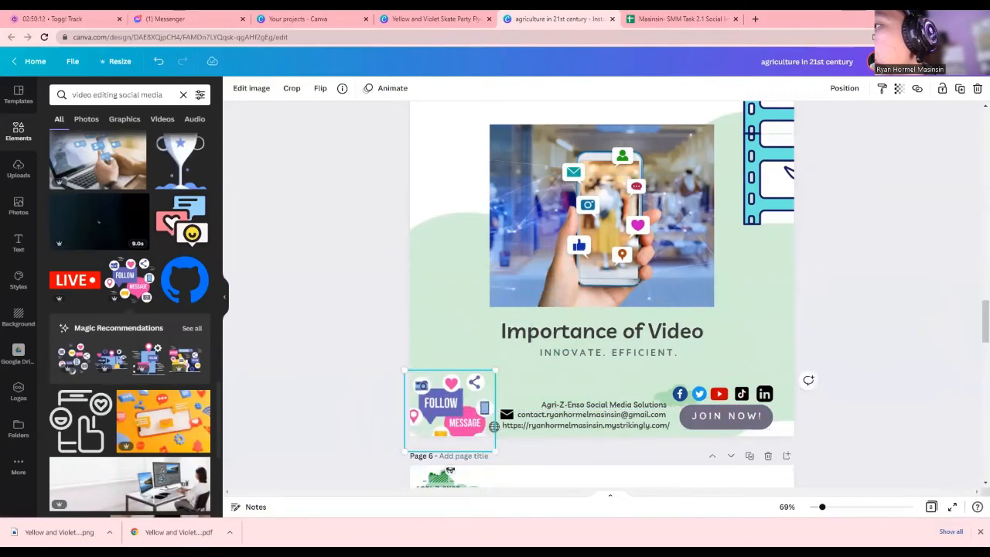
pyautogui.moveTo(449, 469); pyautogui.dragTo(403, 448)
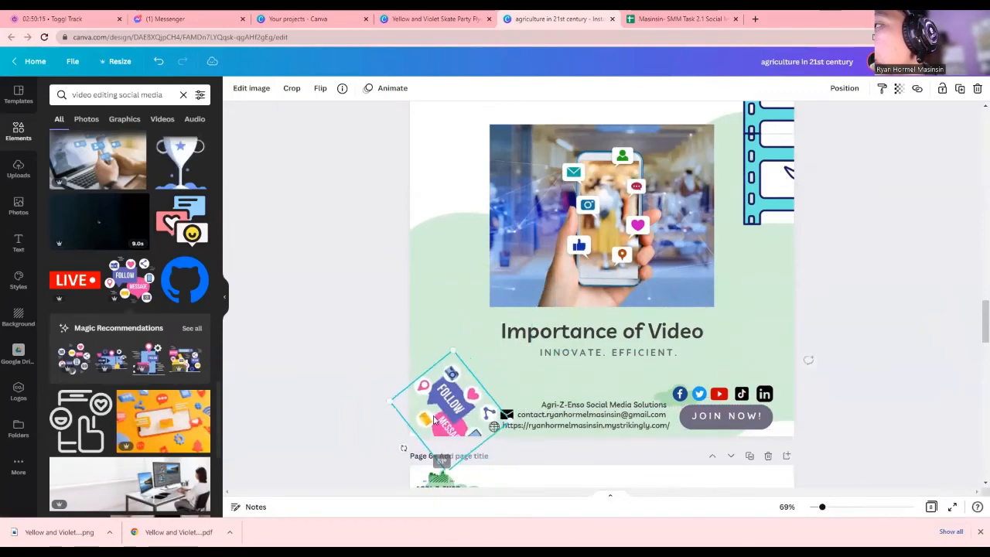
pyautogui.moveTo(438, 403); pyautogui.dragTo(436, 433)
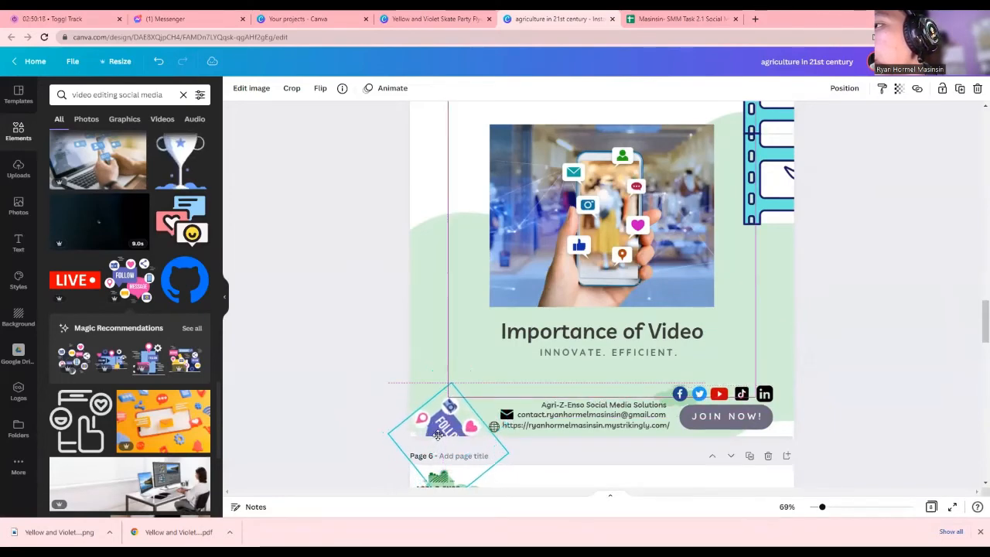
# Delete the leftover duplicate, Filipino Farmers and Agricultural Development pages
pyautogui.click(446, 340)
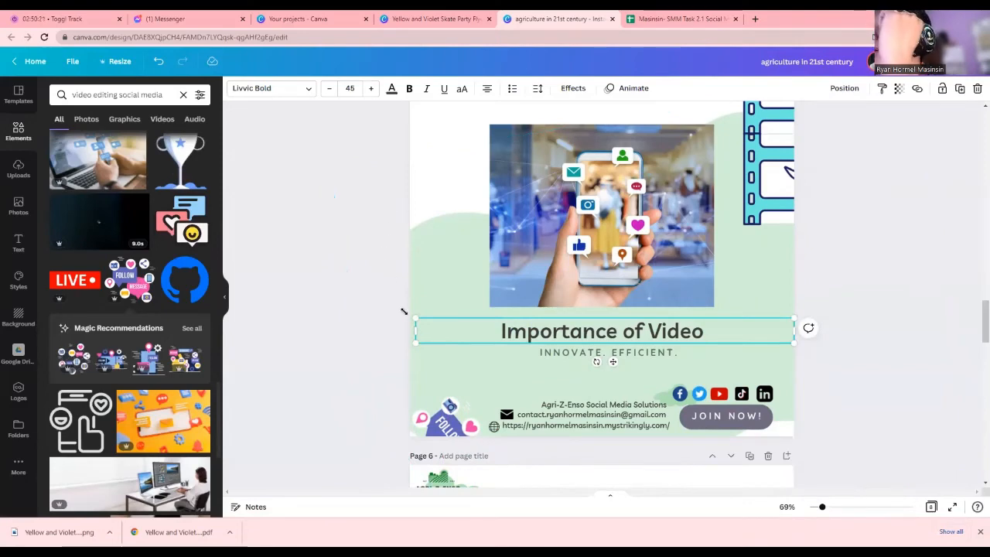
pyautogui.scroll(2, 406, 310)
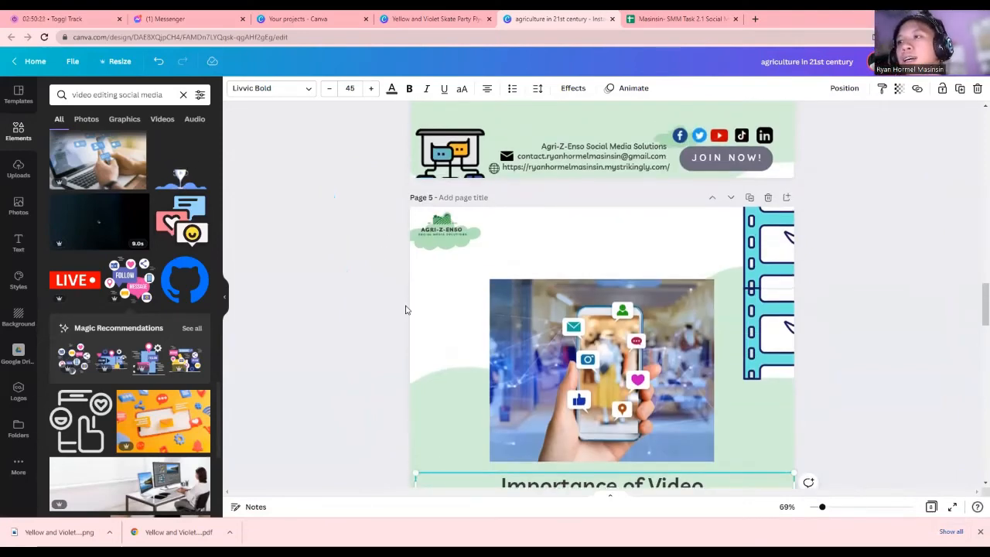
pyautogui.scroll(-7, 405, 310)
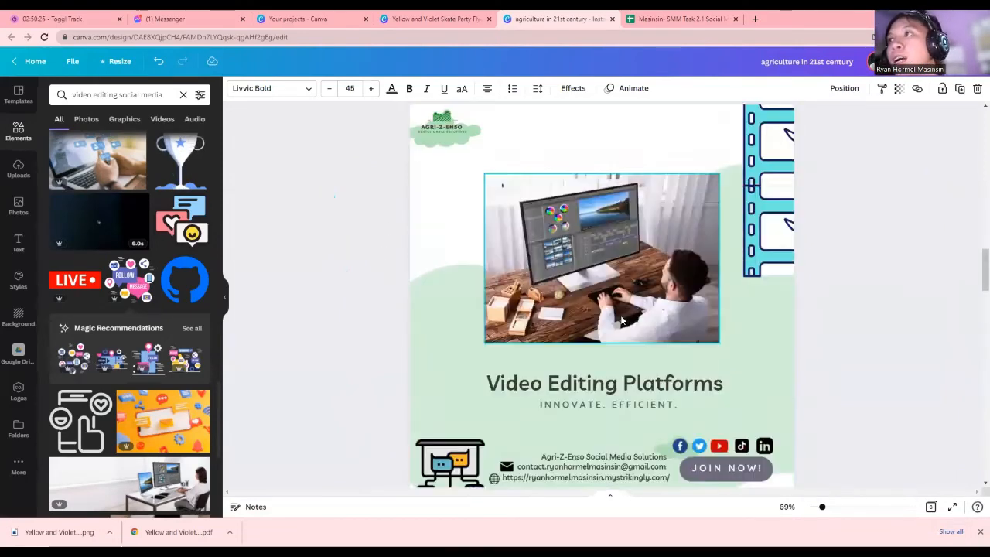
pyautogui.scroll(20, 622, 317)
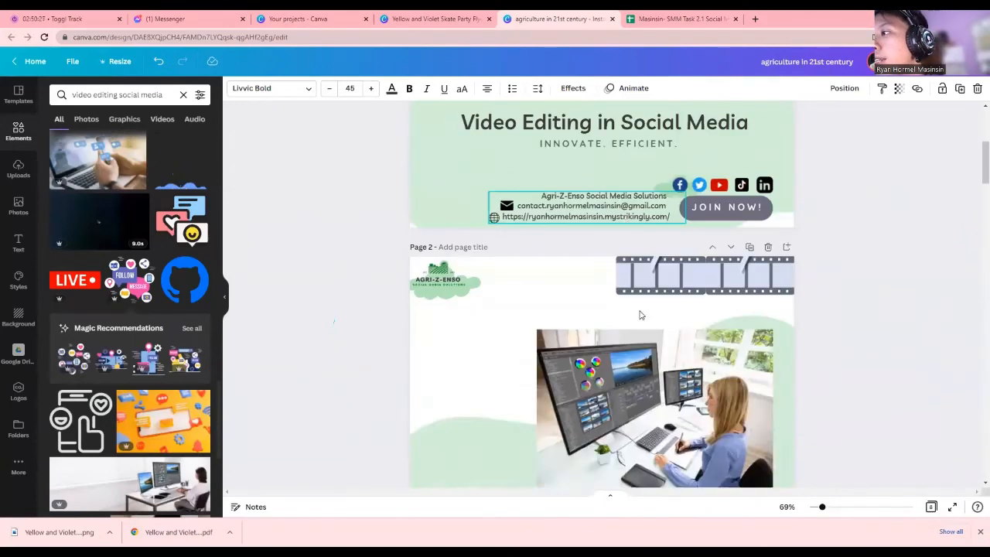
pyautogui.scroll(-1, 640, 315)
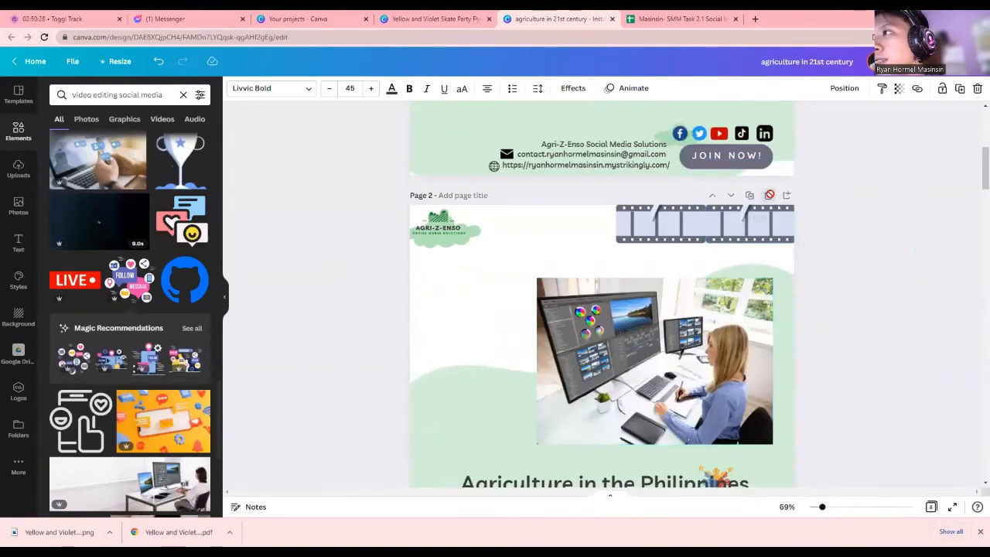
pyautogui.scroll(6, 770, 195)
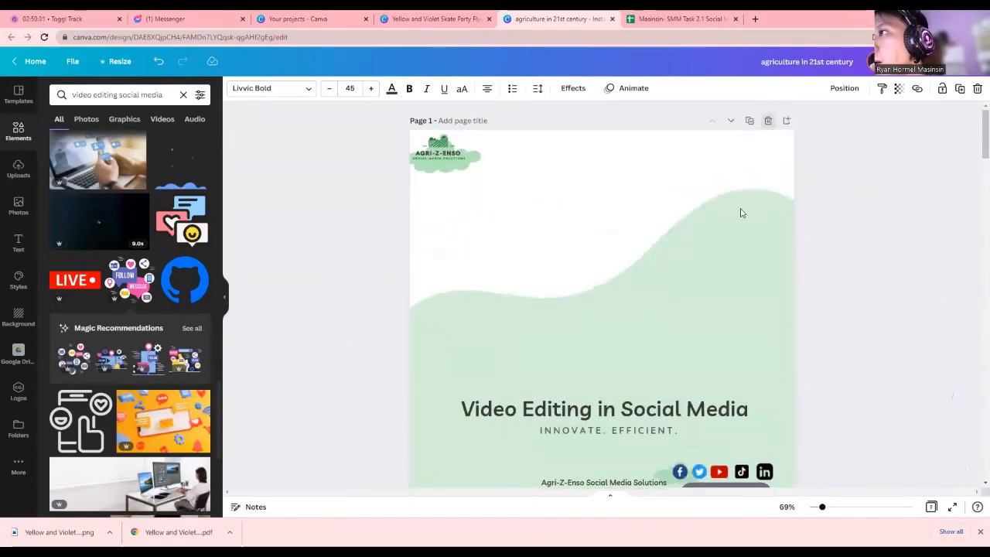
pyautogui.scroll(-14, 731, 239)
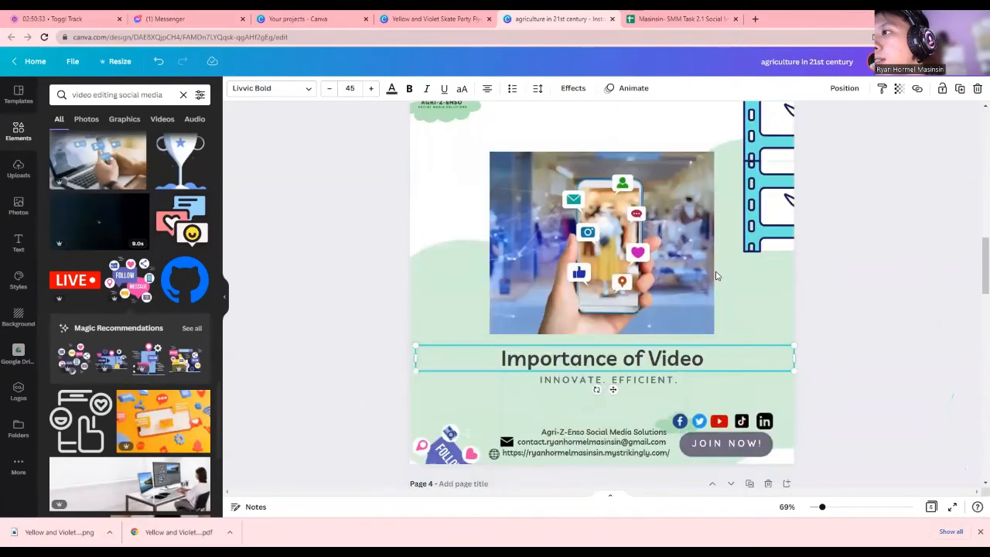
pyautogui.scroll(-13, 715, 276)
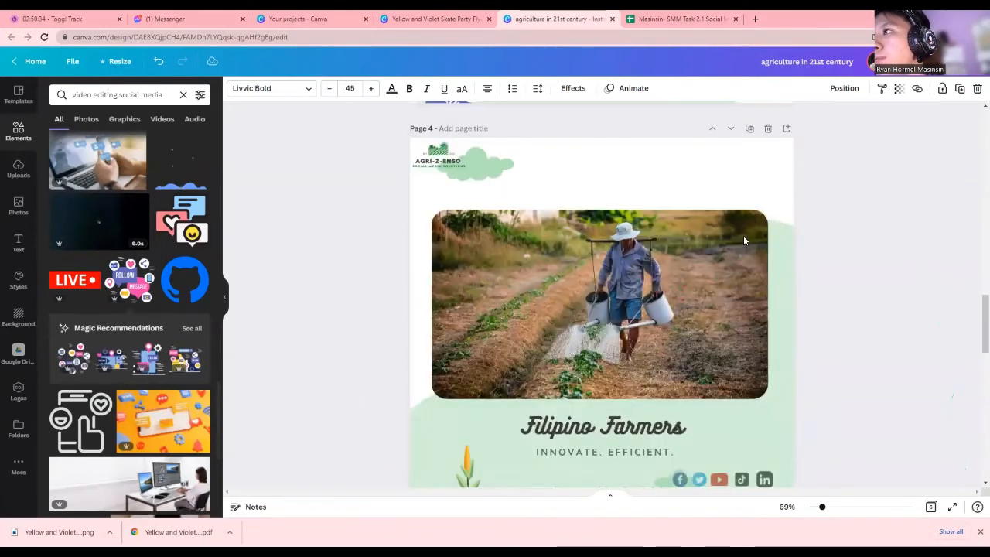
pyautogui.click(768, 126)
pyautogui.click(769, 123)
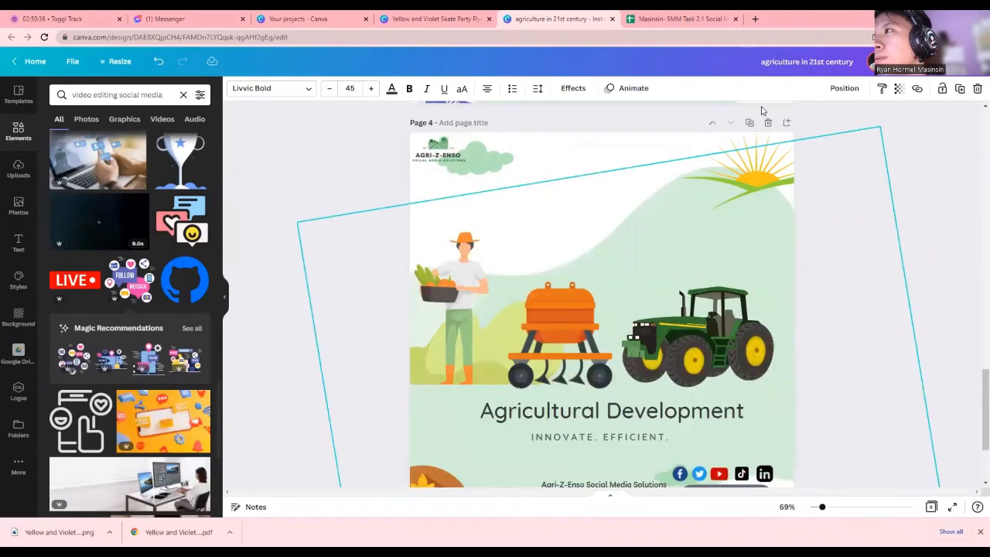
pyautogui.click(770, 125)
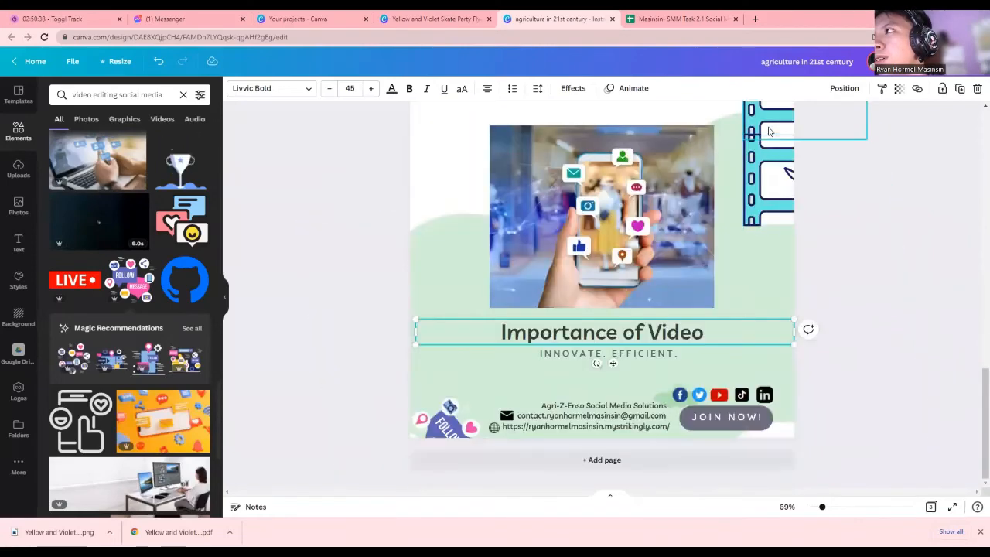
pyautogui.scroll(20, 785, 232)
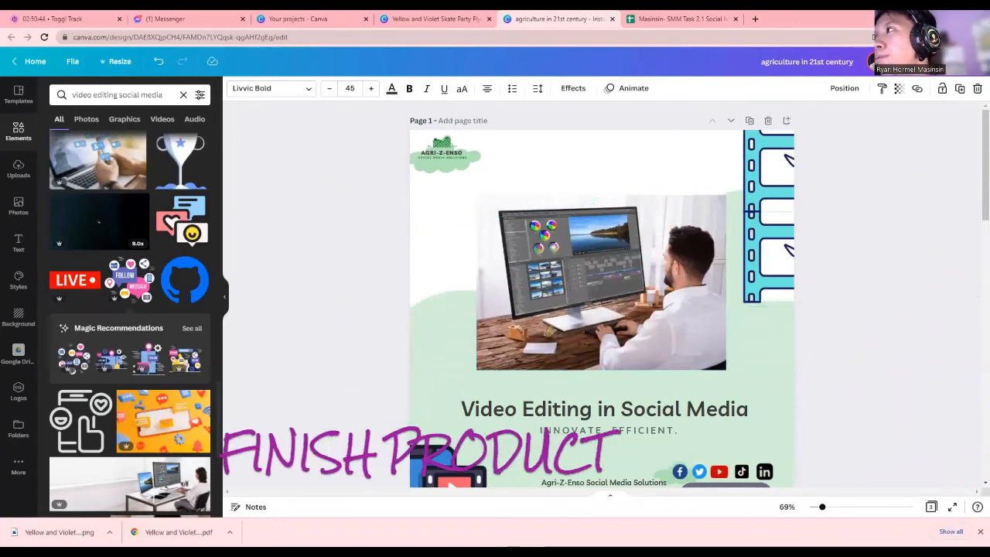
pyautogui.click(959, 62)
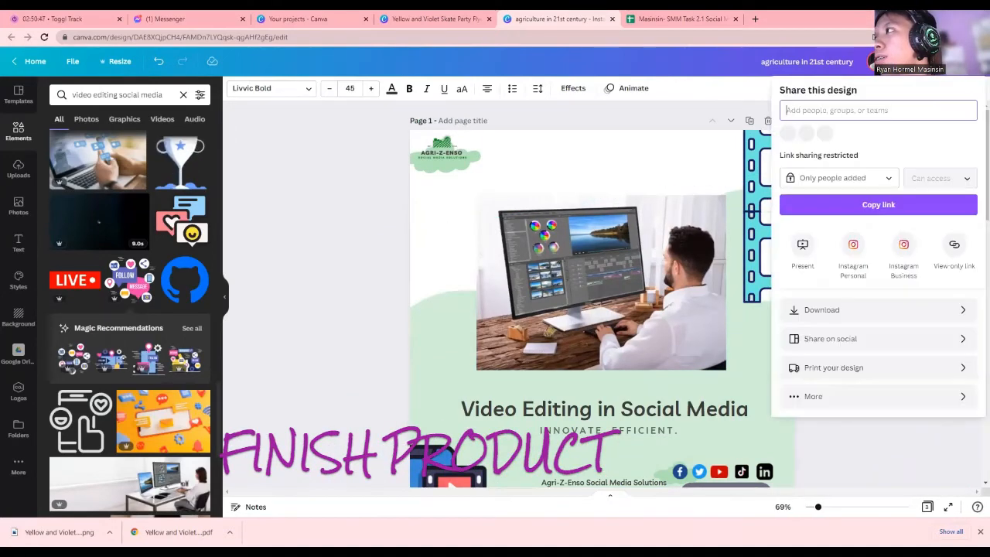
pyautogui.click(851, 430)
pyautogui.click(926, 507)
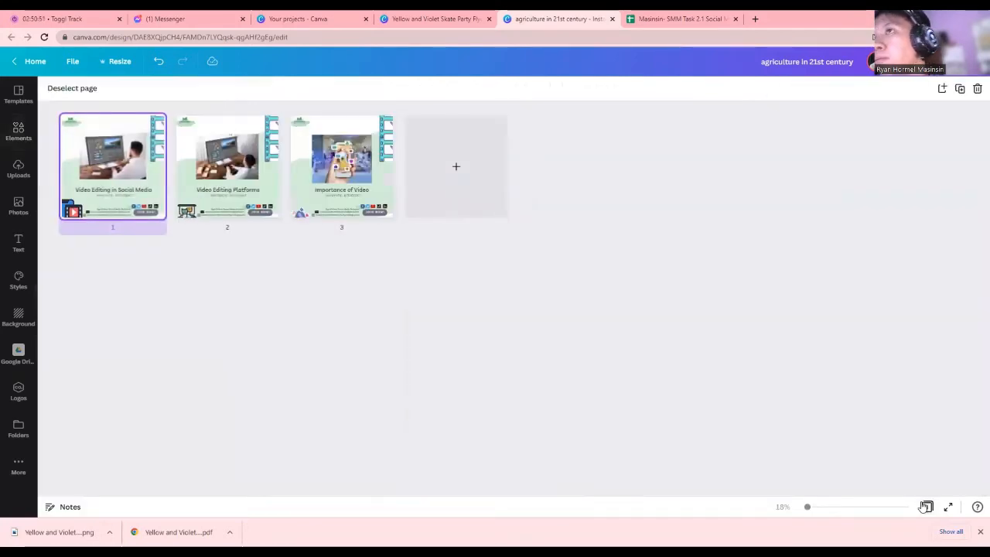
pyautogui.click(926, 507)
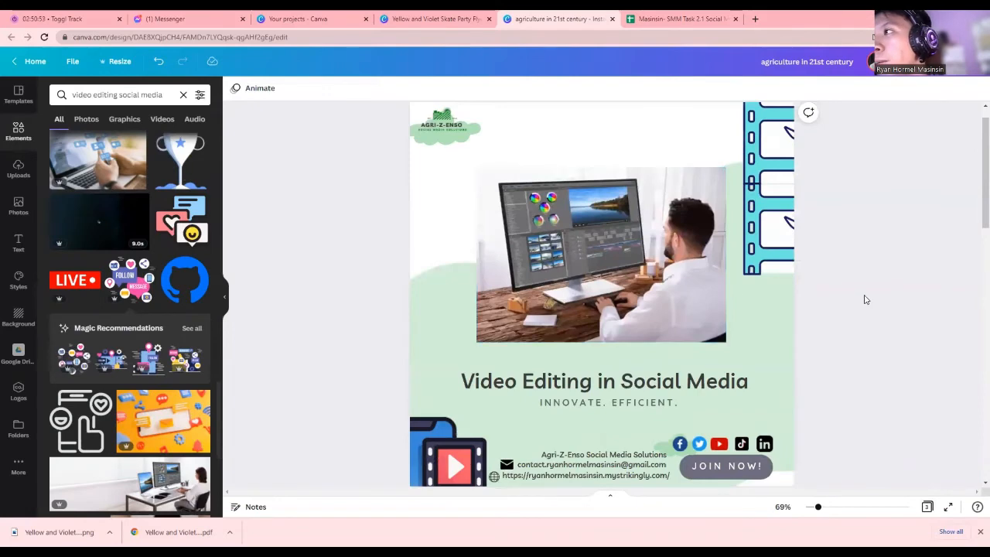
pyautogui.moveTo(822, 513); pyautogui.dragTo(818, 508)
pyautogui.scroll(1, 817, 424)
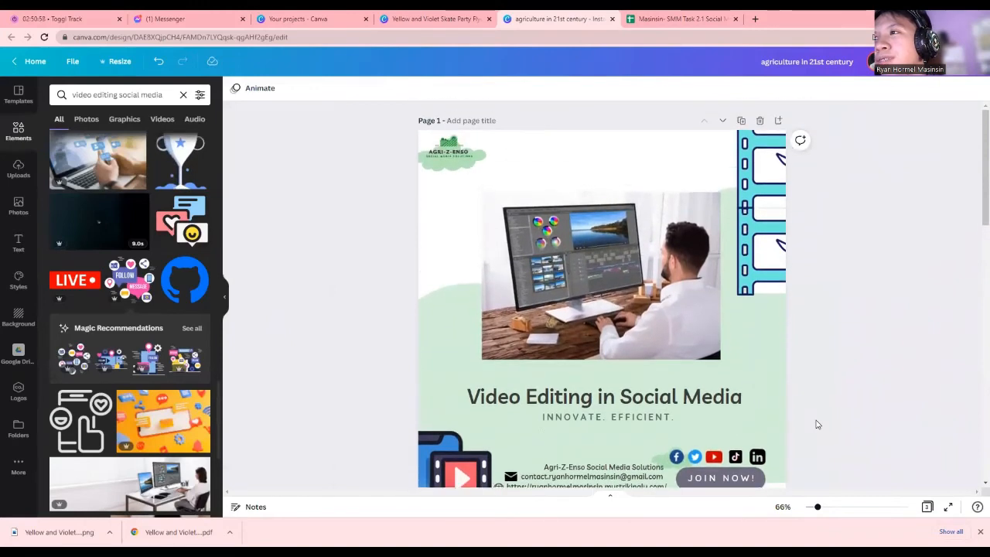
pyautogui.scroll(-1, 817, 424)
pyautogui.scroll(1, 818, 423)
pyautogui.scroll(-1, 818, 423)
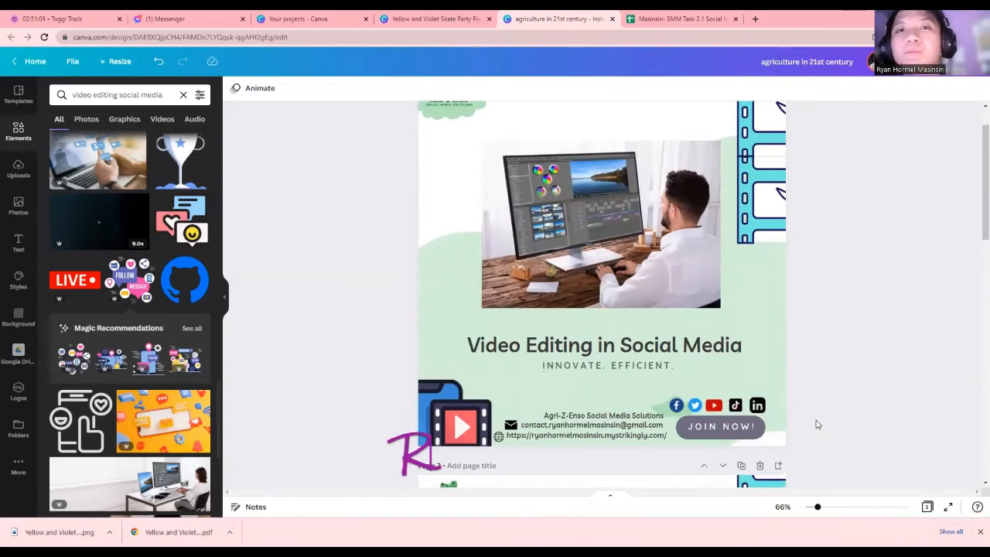
pyautogui.scroll(-3, 896, 272)
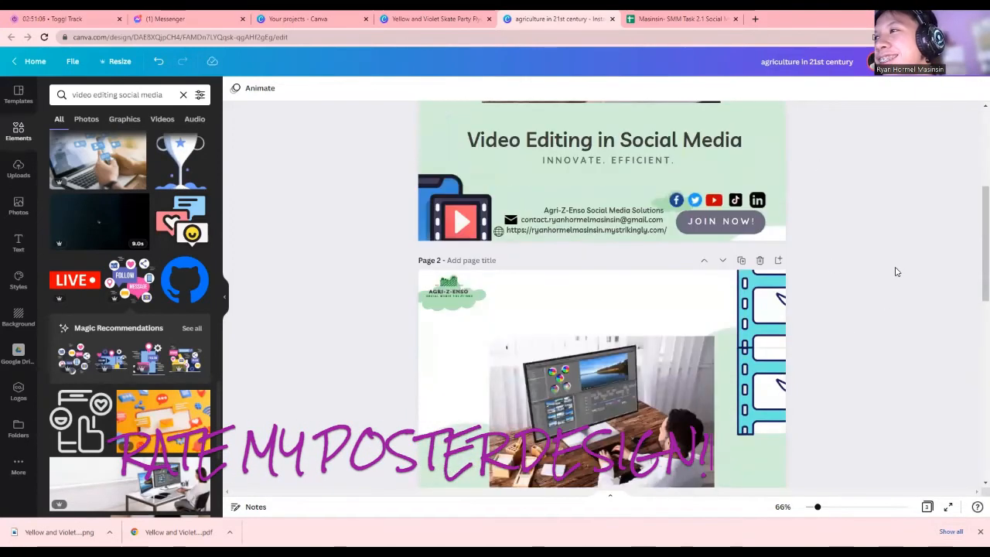
pyautogui.scroll(-2, 896, 271)
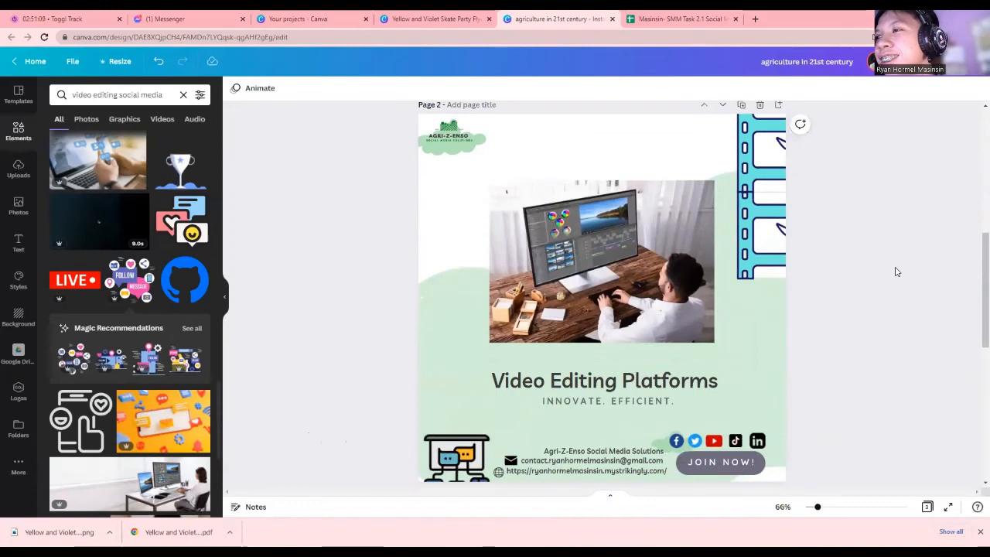
pyautogui.scroll(5, 843, 366)
pyautogui.scroll(-5, 844, 366)
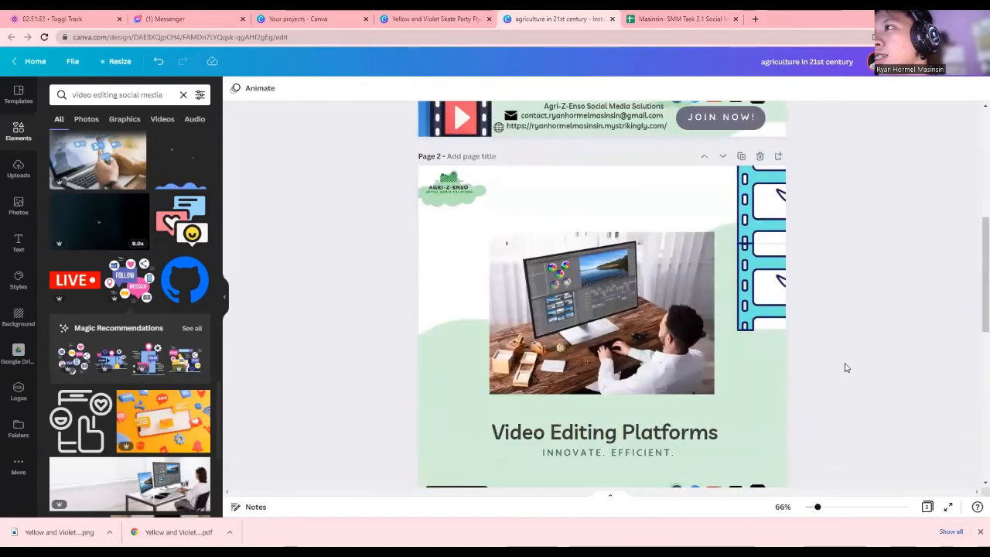
pyautogui.scroll(5, 846, 368)
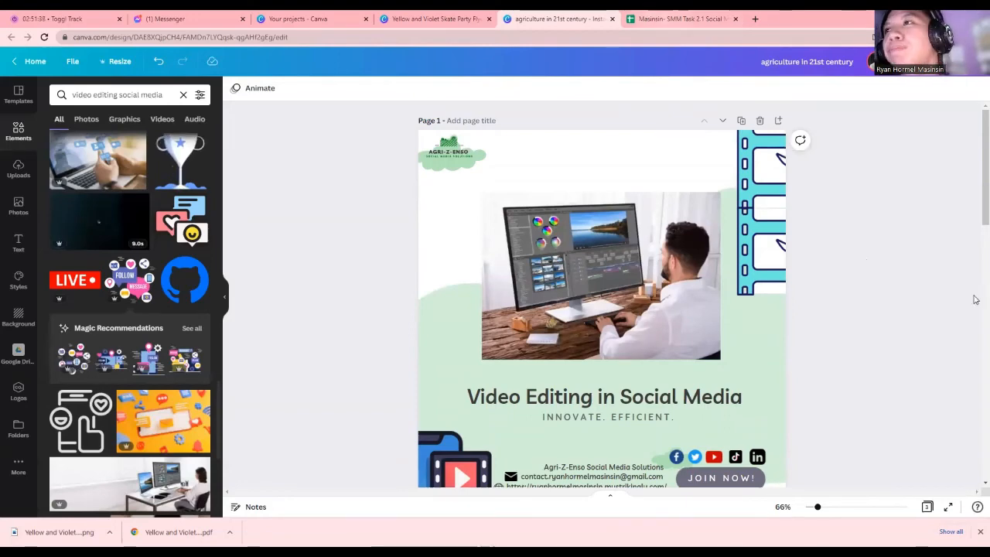
pyautogui.scroll(-4, 975, 299)
pyautogui.scroll(1, 603, 294)
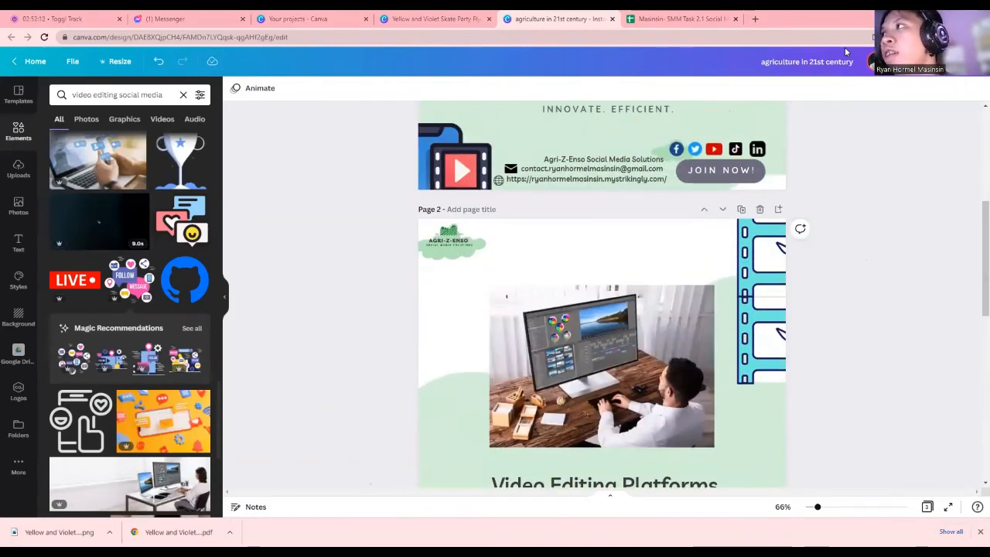
# Download only Page 1 of the video-editing design as a PNG file
pyautogui.click(952, 61)
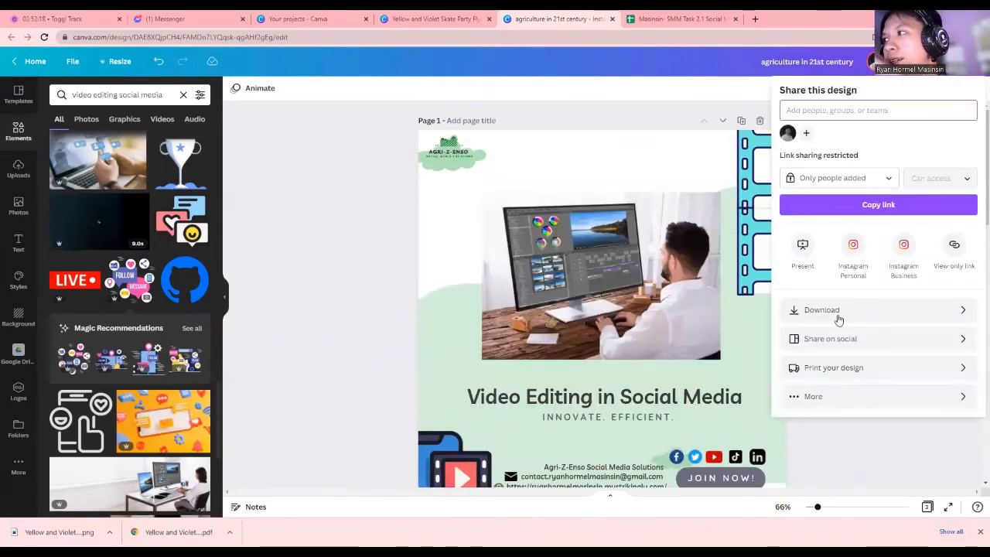
pyautogui.click(839, 317)
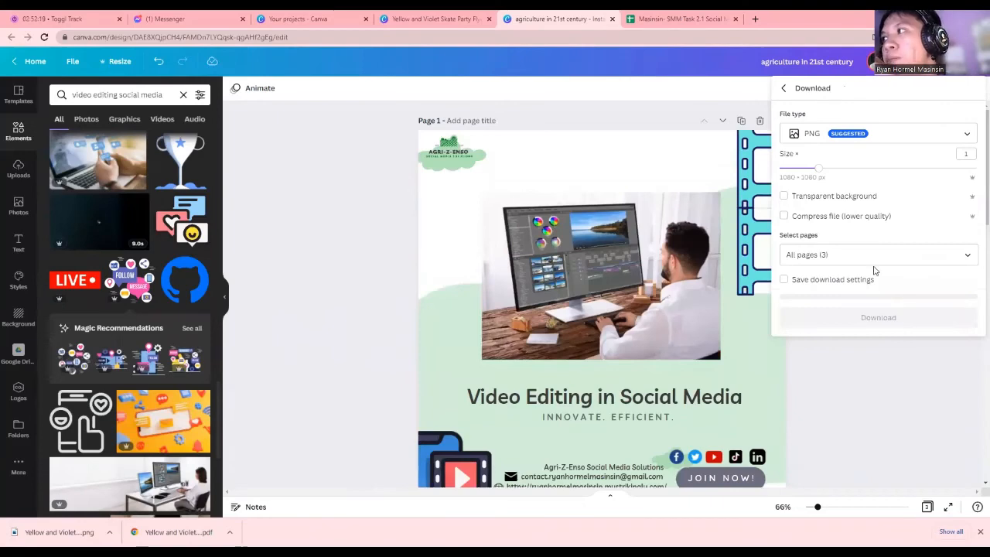
pyautogui.click(874, 258)
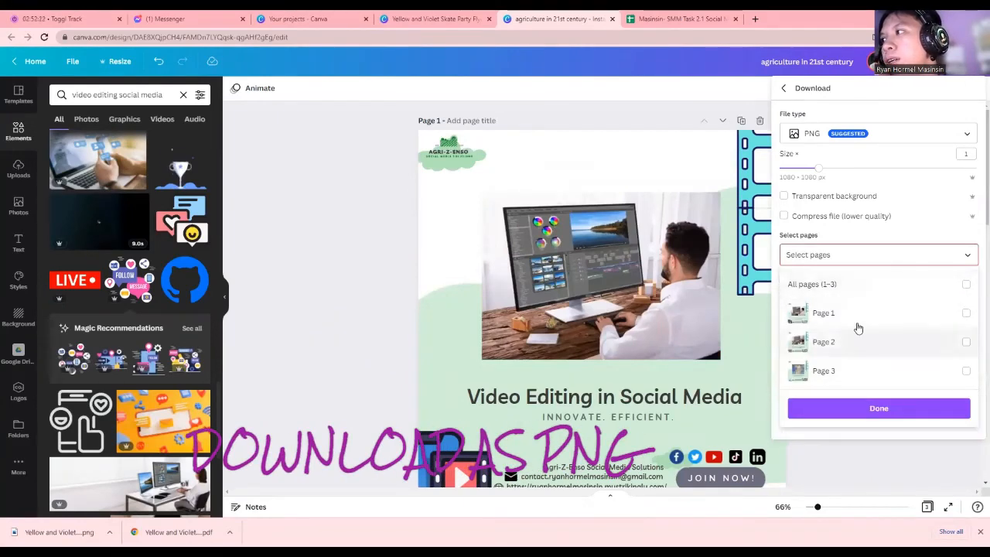
pyautogui.click(857, 316)
pyautogui.click(854, 407)
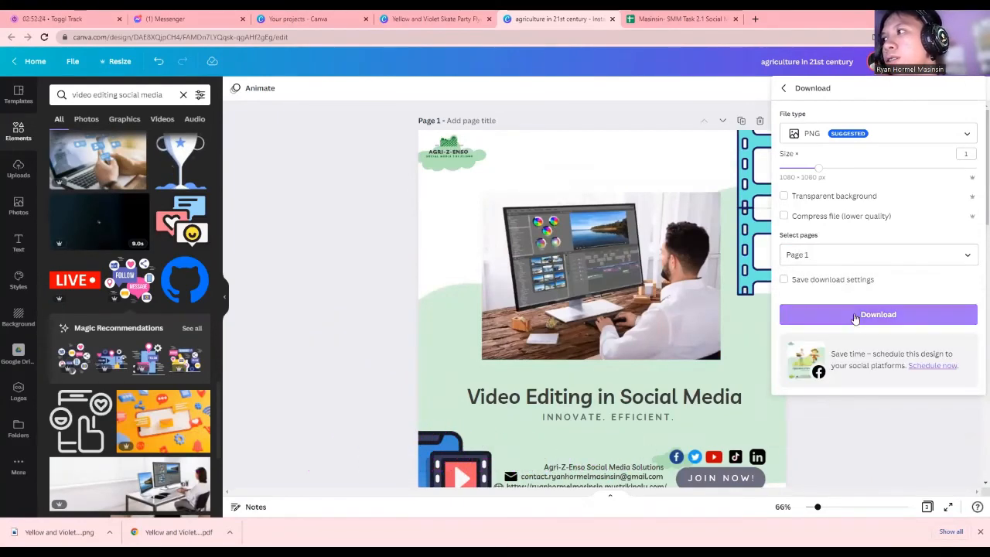
pyautogui.click(855, 315)
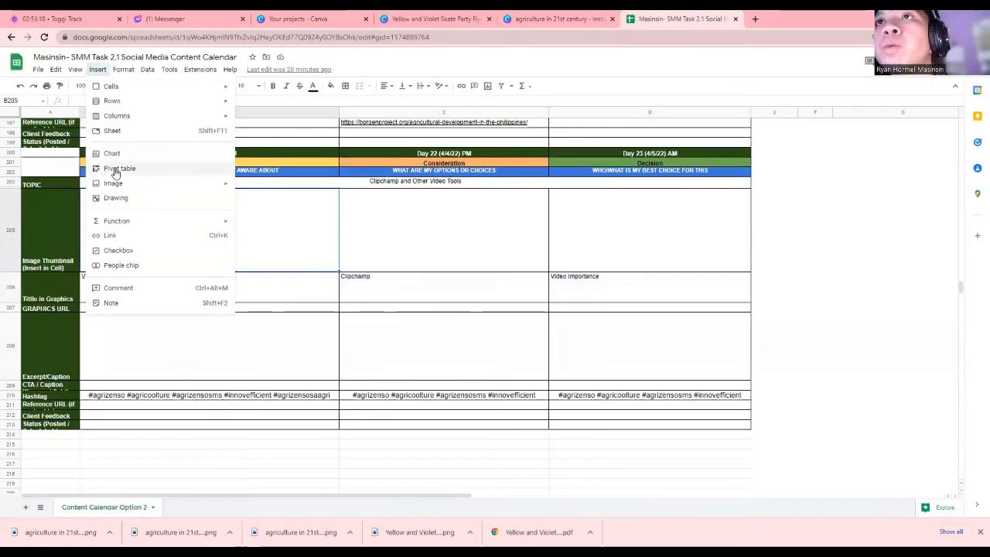
pyautogui.click(262, 170)
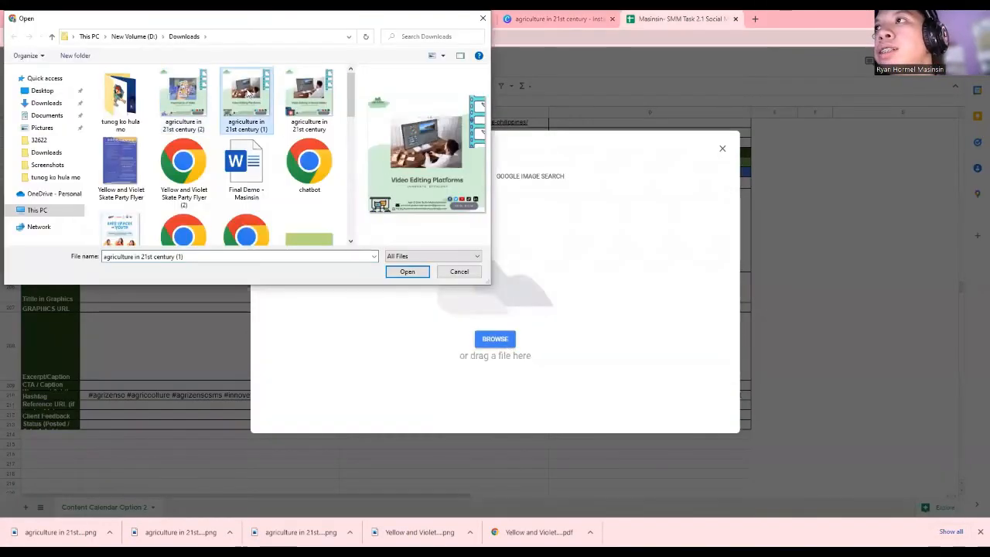
# Place the three post images in cells B205, C205 and D205
pyautogui.click(402, 270)
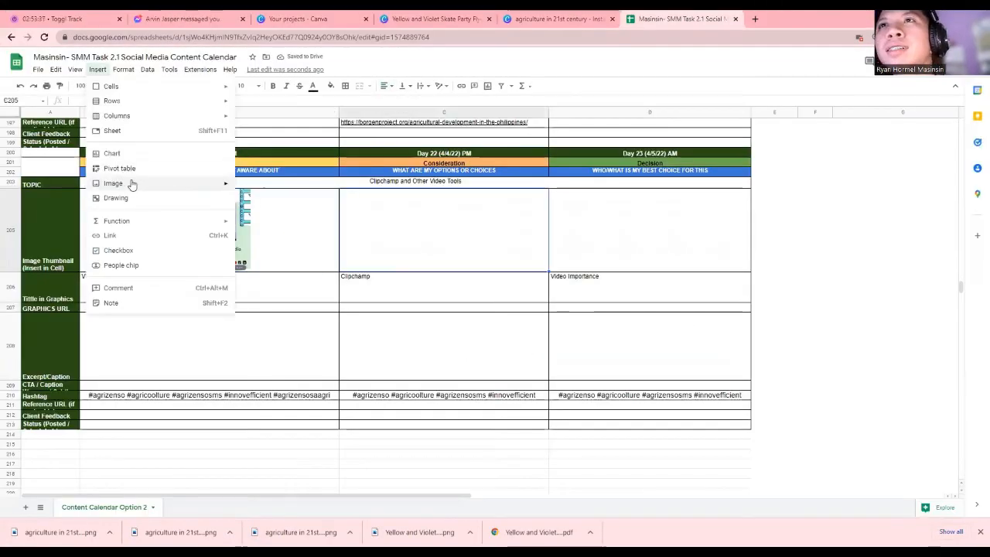
pyautogui.click(263, 172)
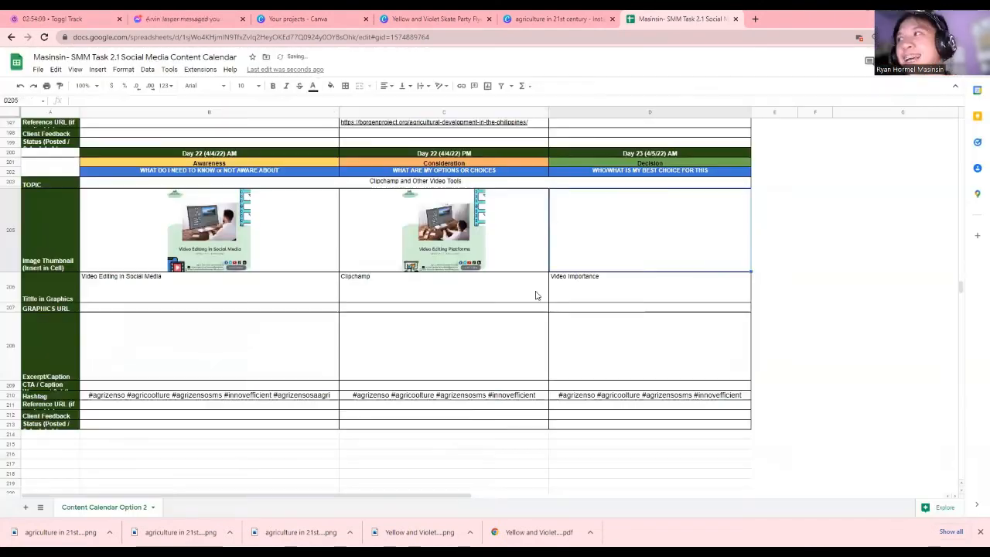
pyautogui.moveTo(580, 288); pyautogui.dragTo(209, 287)
pyautogui.click(386, 85)
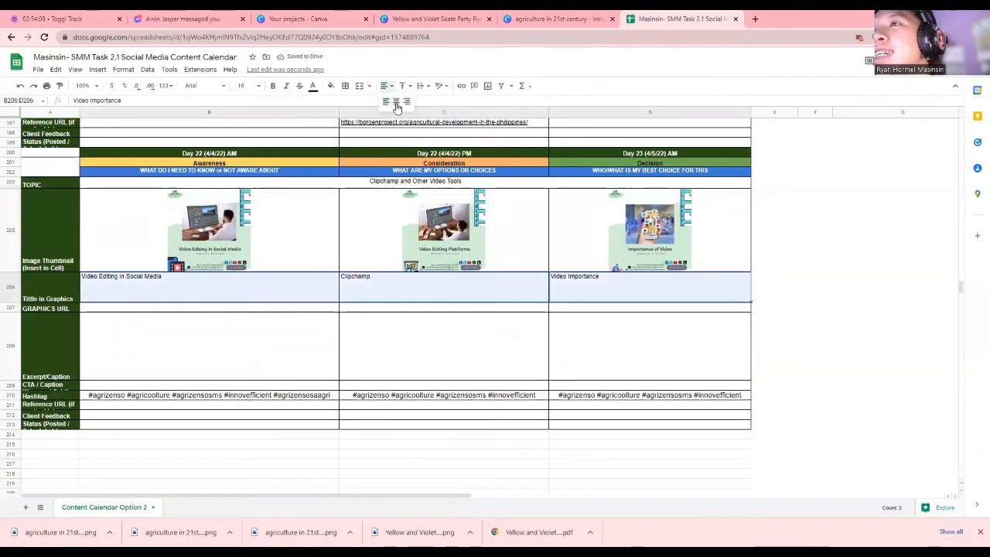
# Center the titles in B206:D206 and change C206 to 'Video Editing Platforms'
pyautogui.click(396, 102)
pyautogui.doubleClick(465, 280)
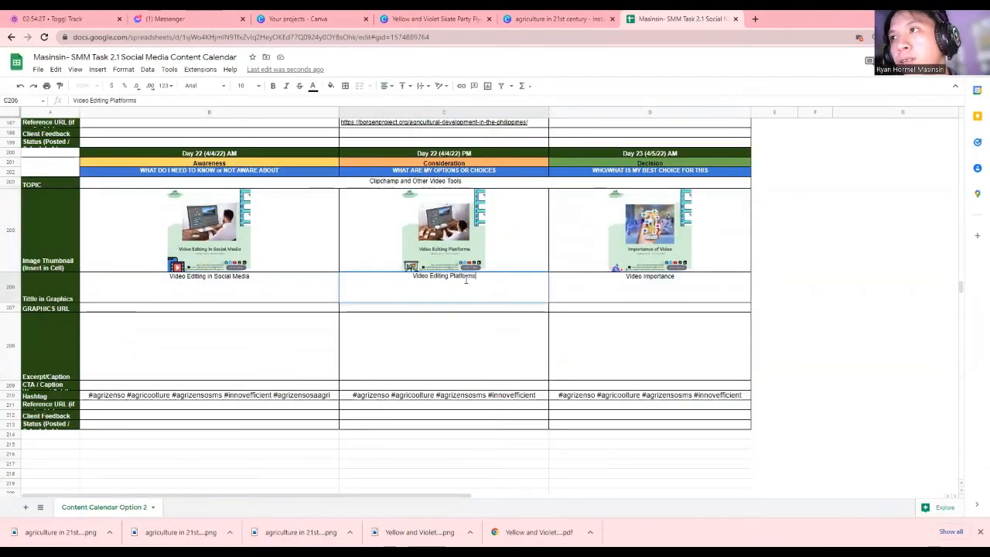
pyautogui.click(124, 324)
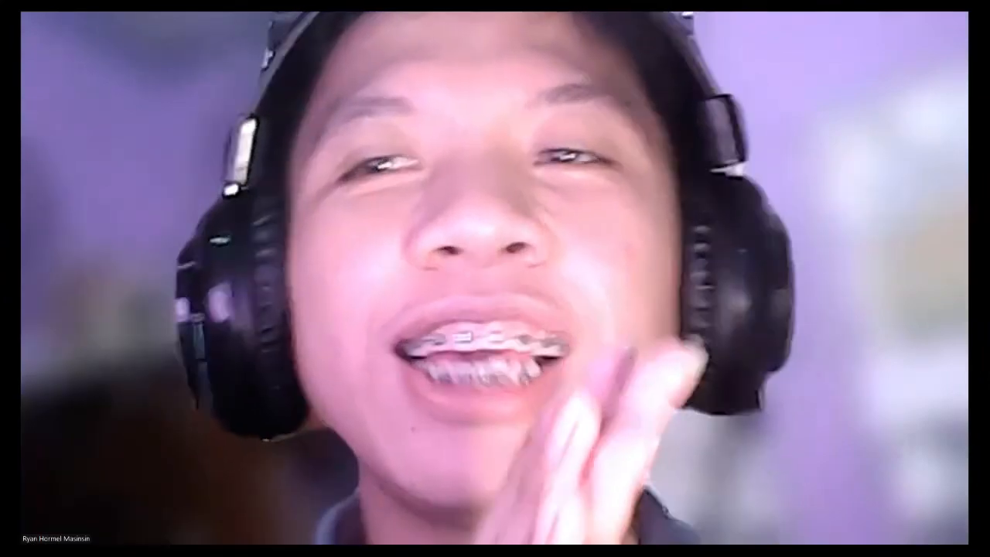